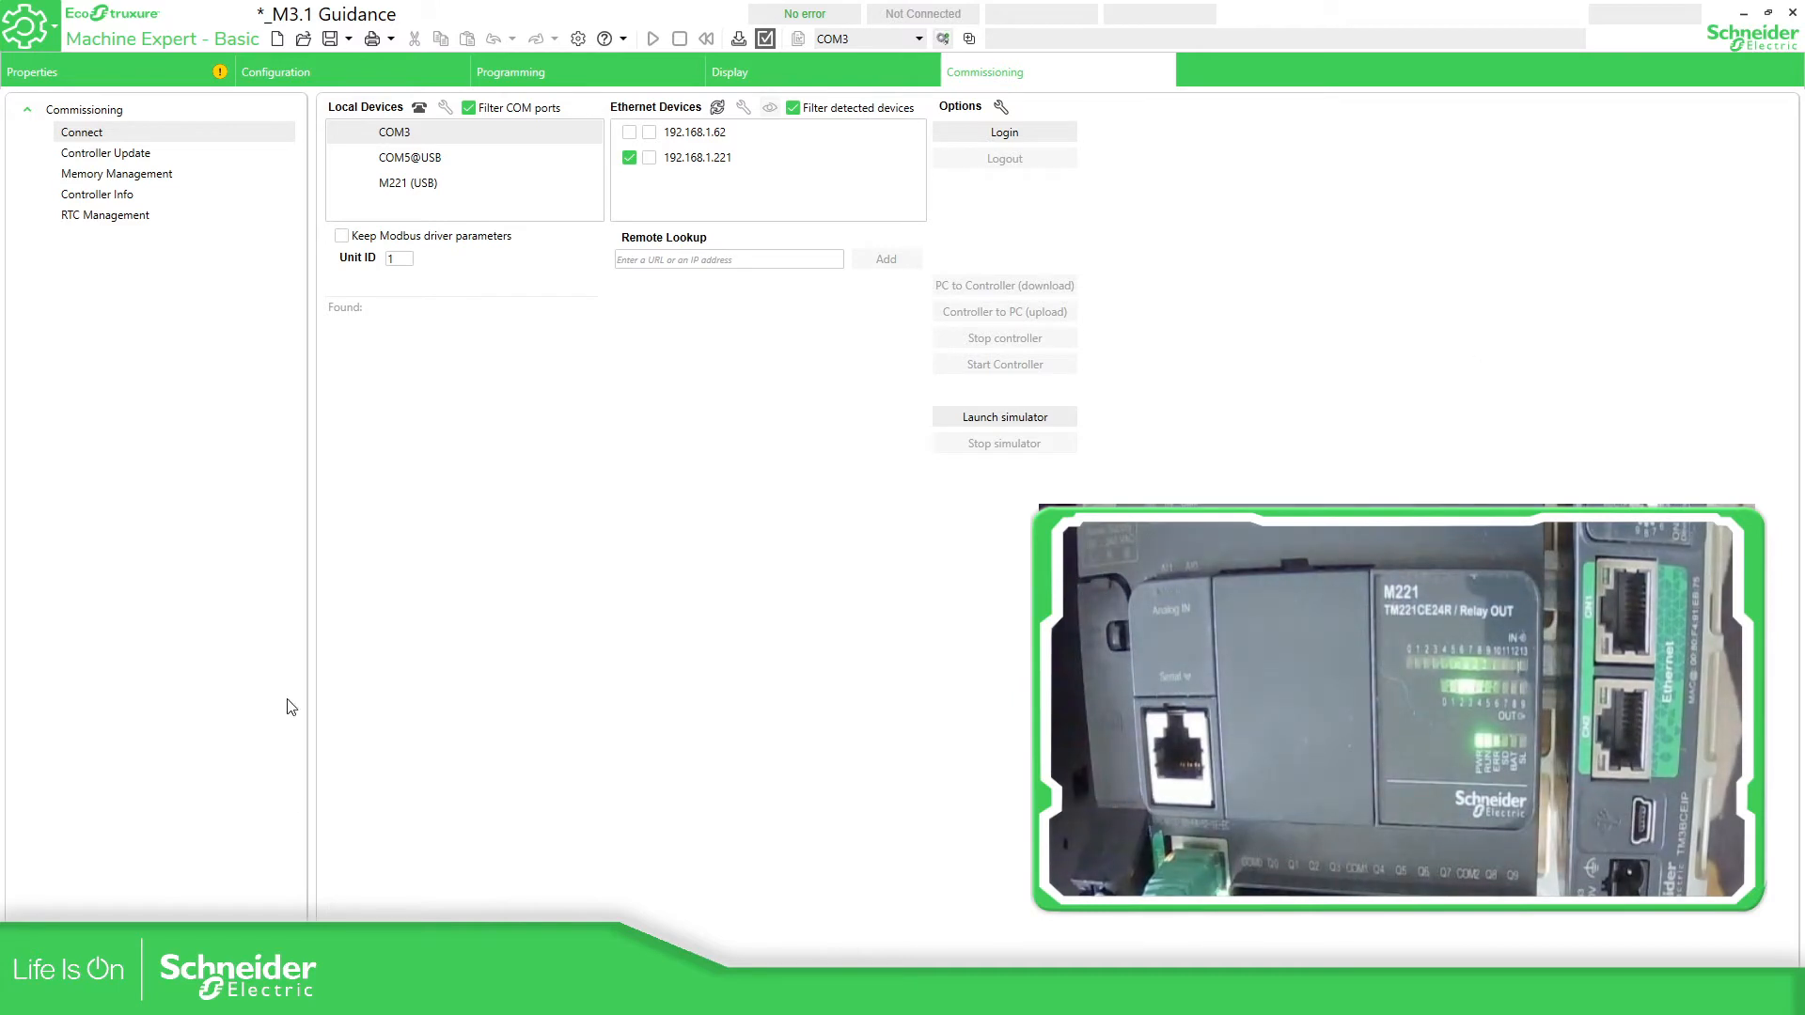
Step: Log in to the controller through the local M221 (USB) connection
left_click(429, 182)
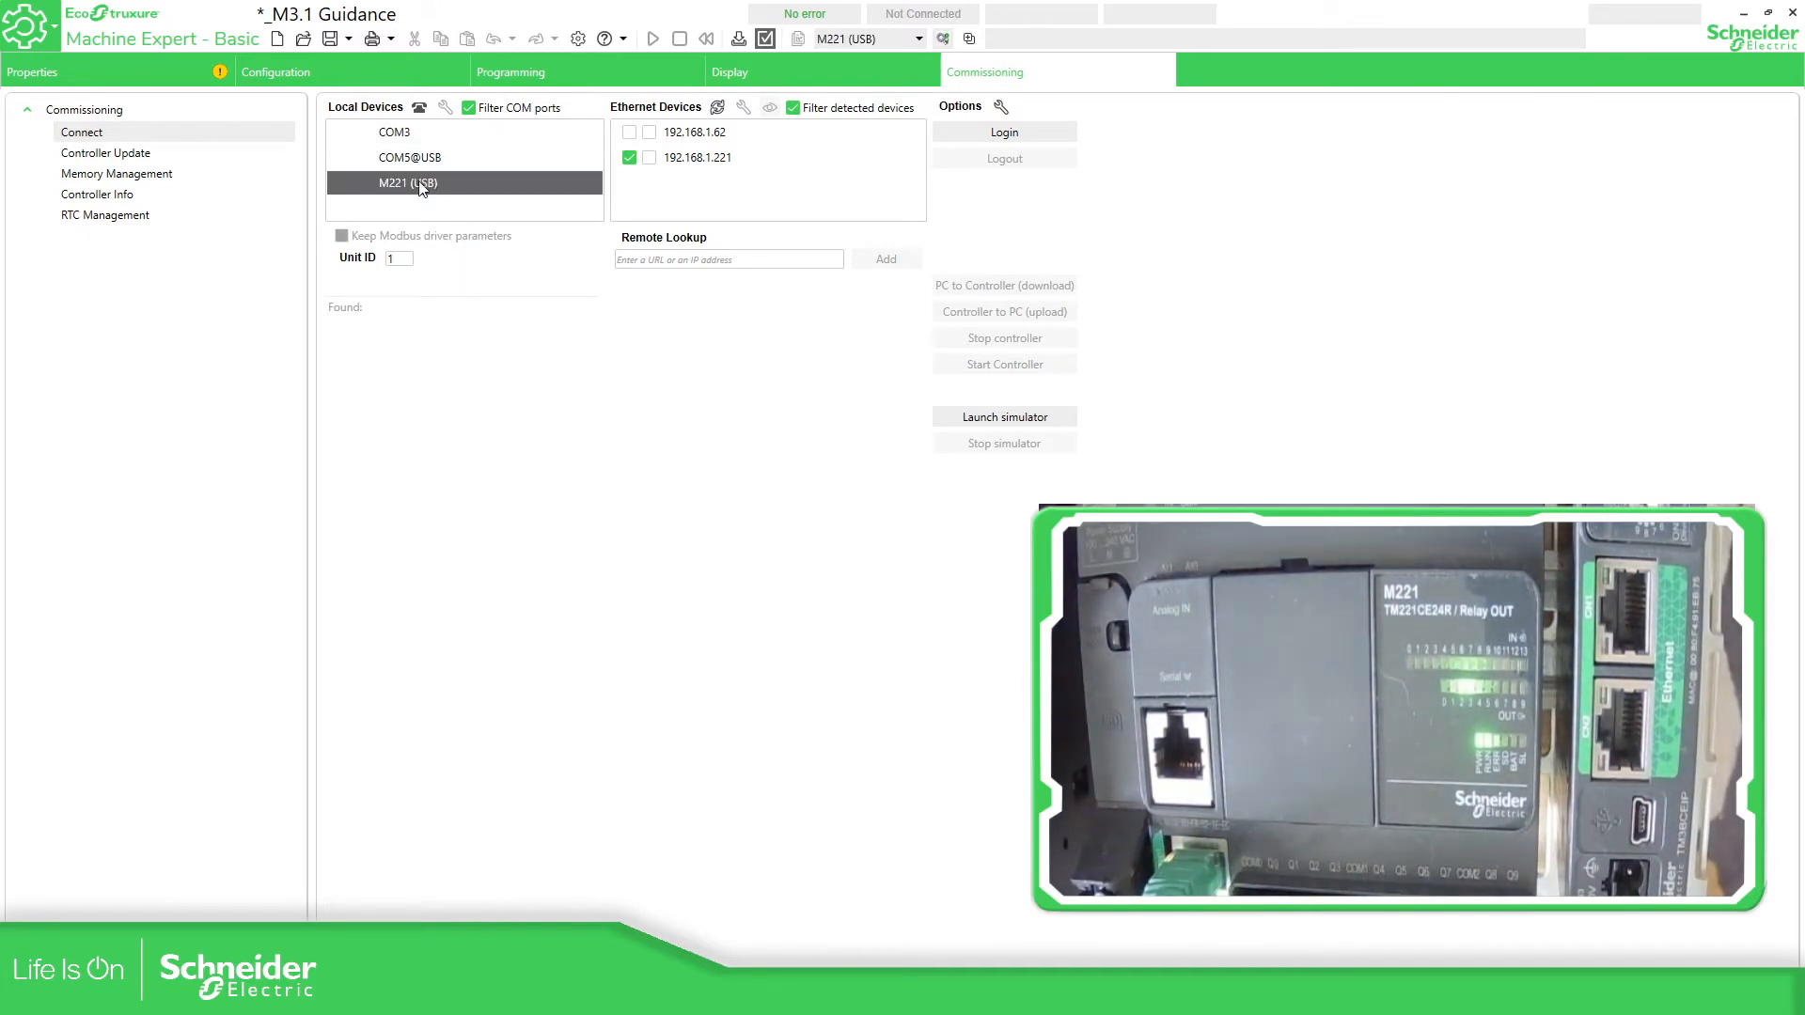
left_click(1020, 139)
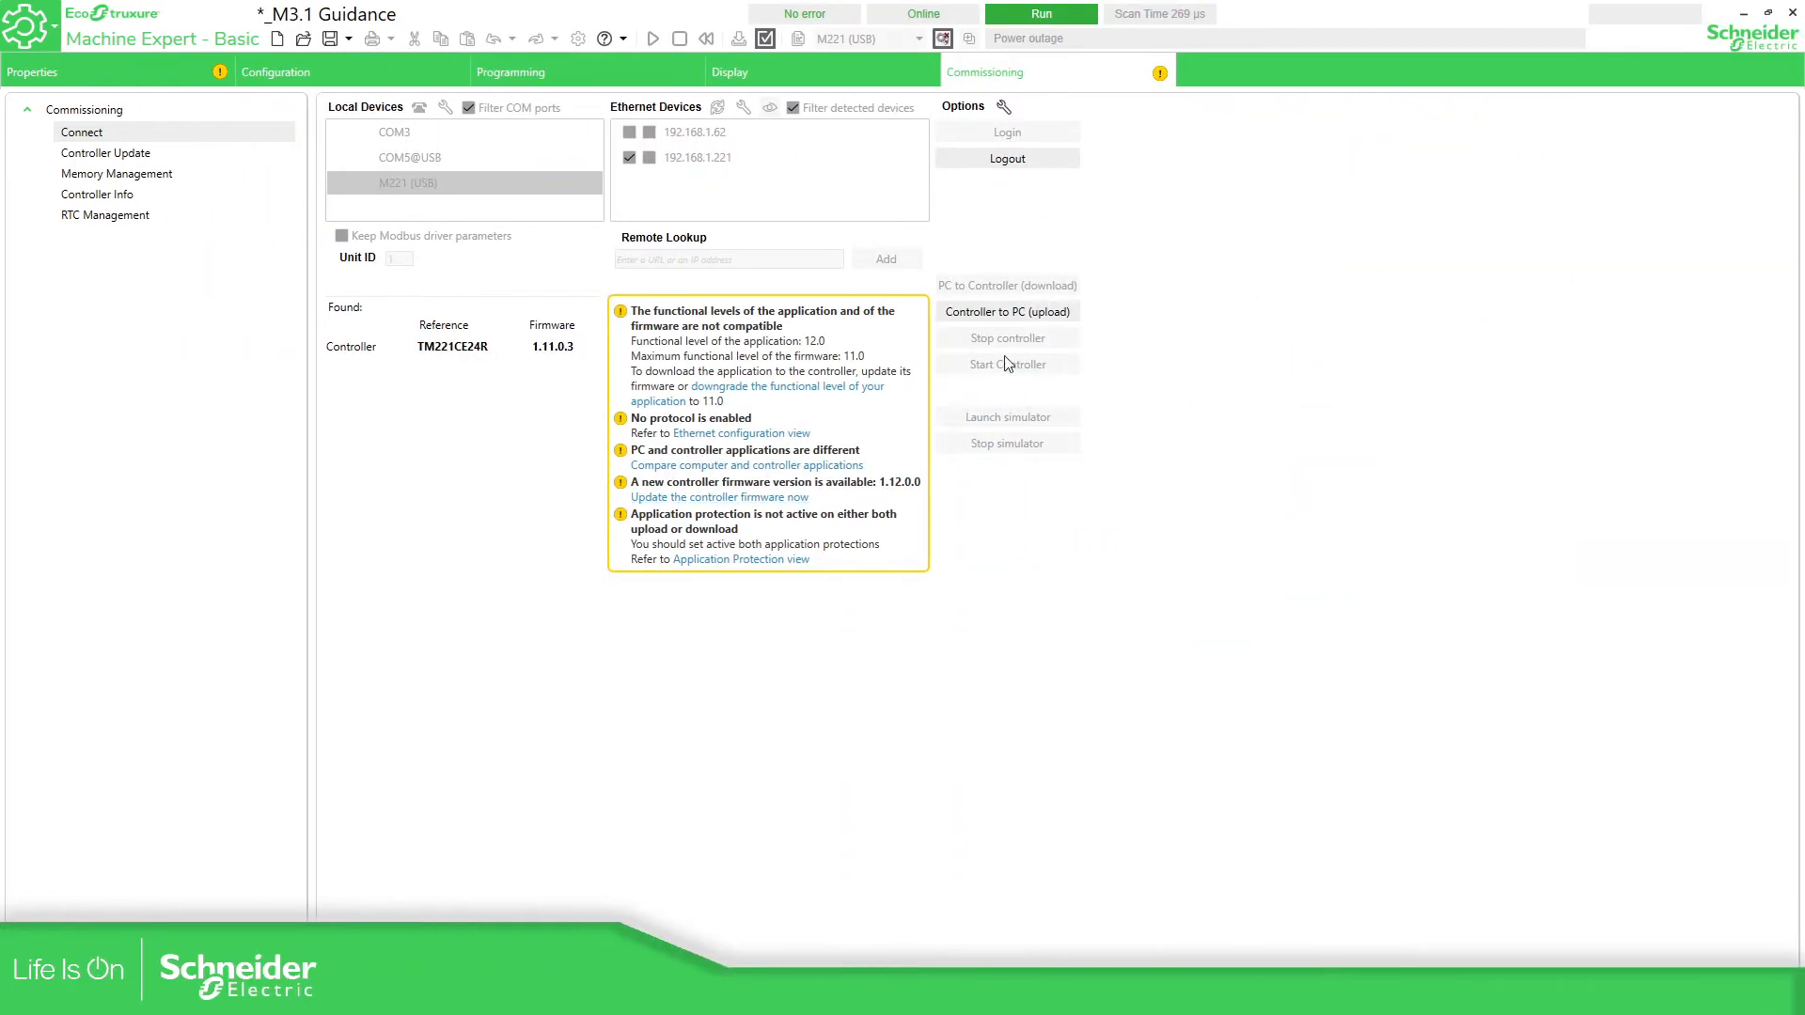
Step: Open the offered controller firmware update, decline to continue with it, and log out of the controller
left_click(686, 500)
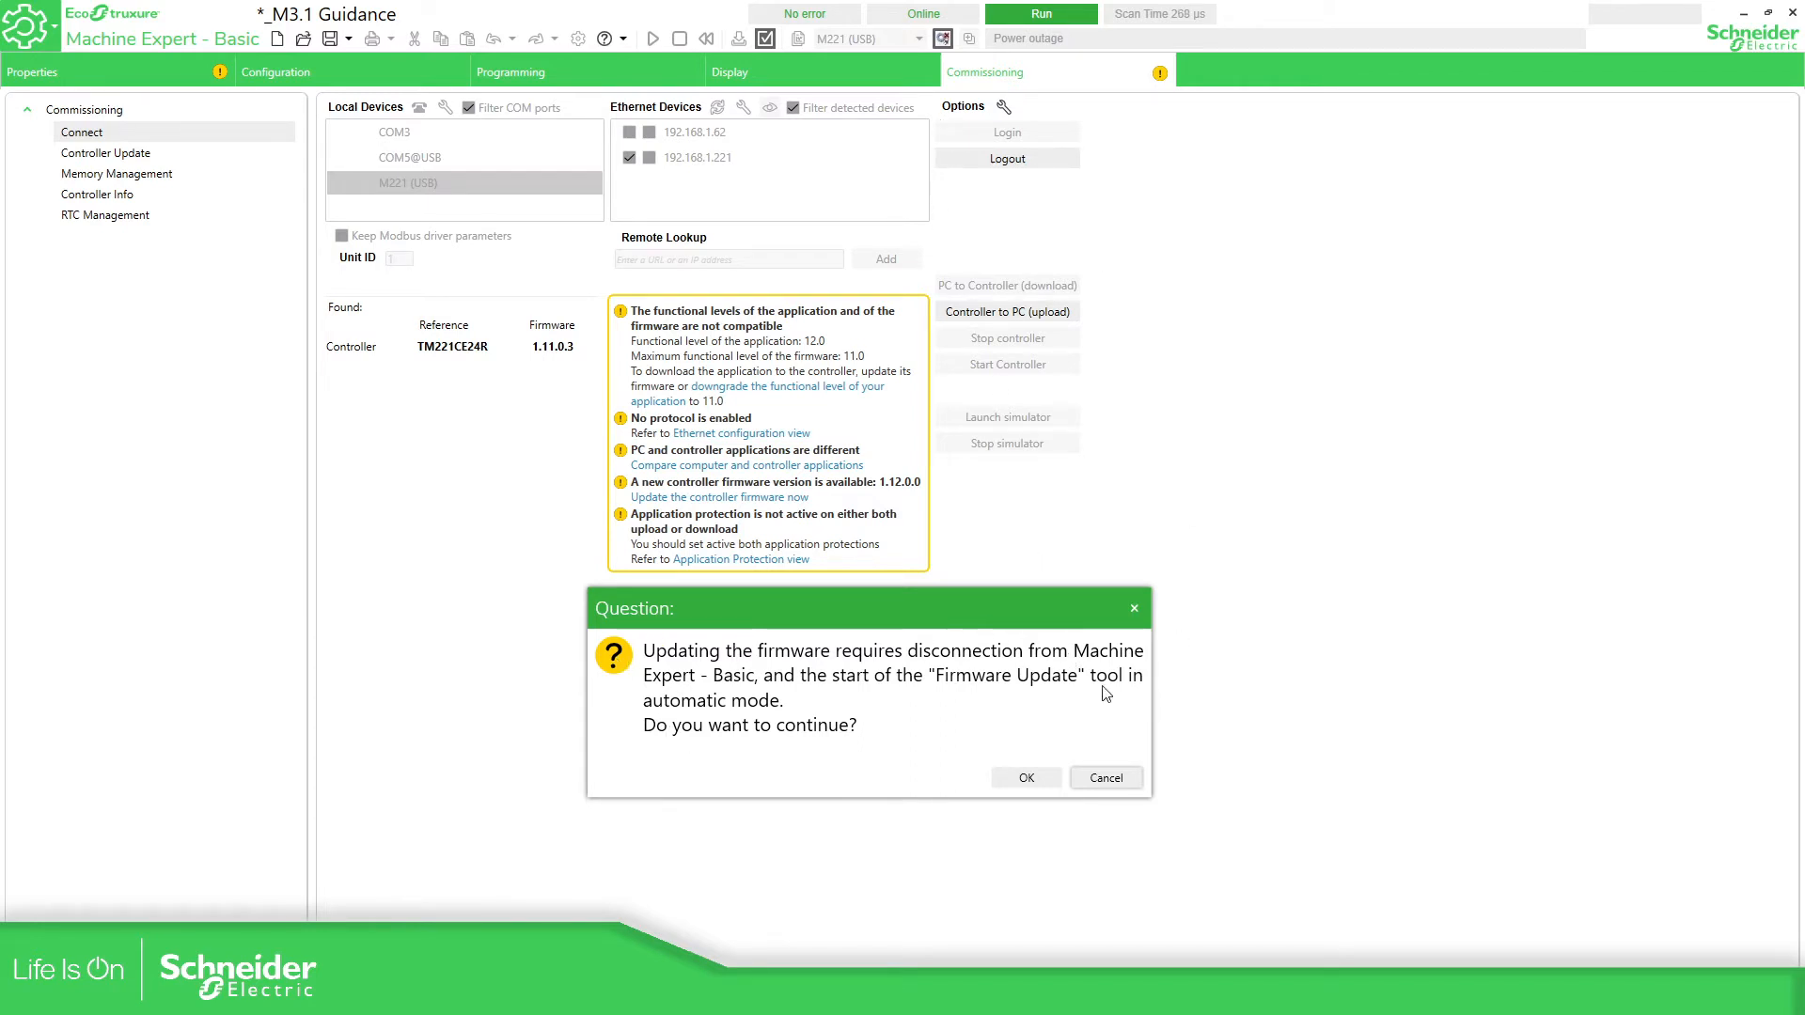
left_click(1109, 781)
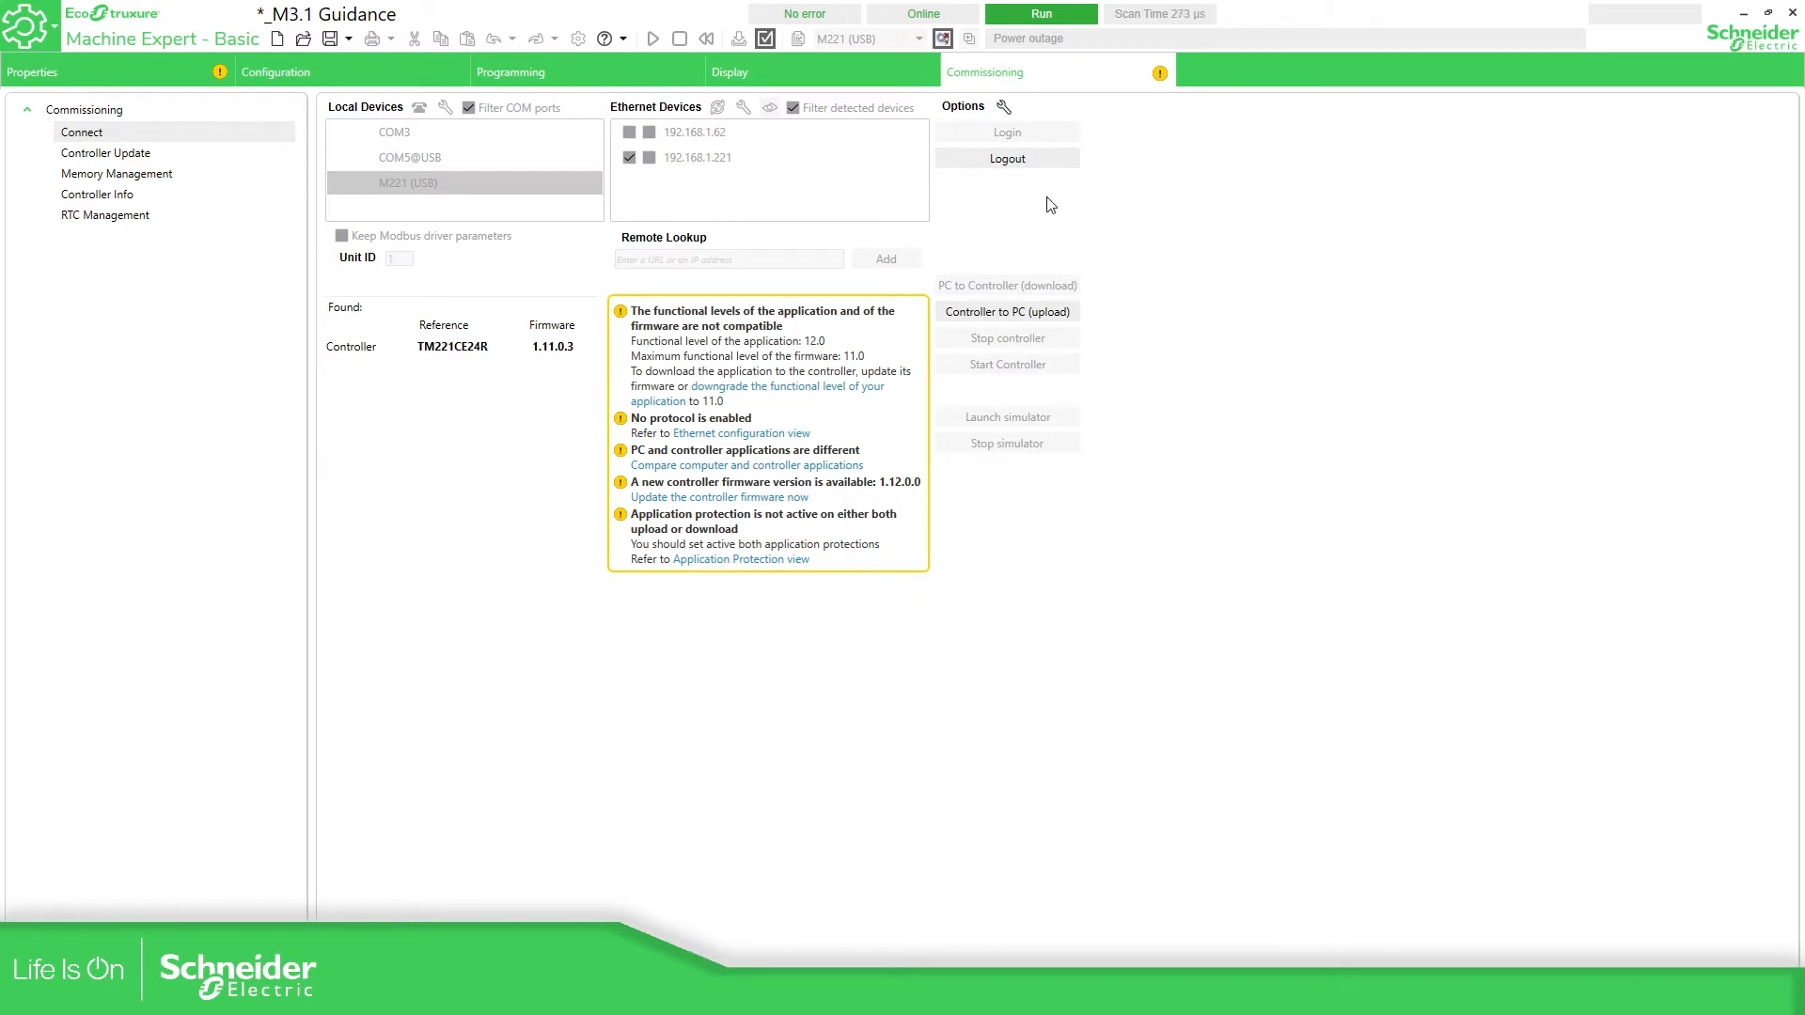
left_click(1016, 159)
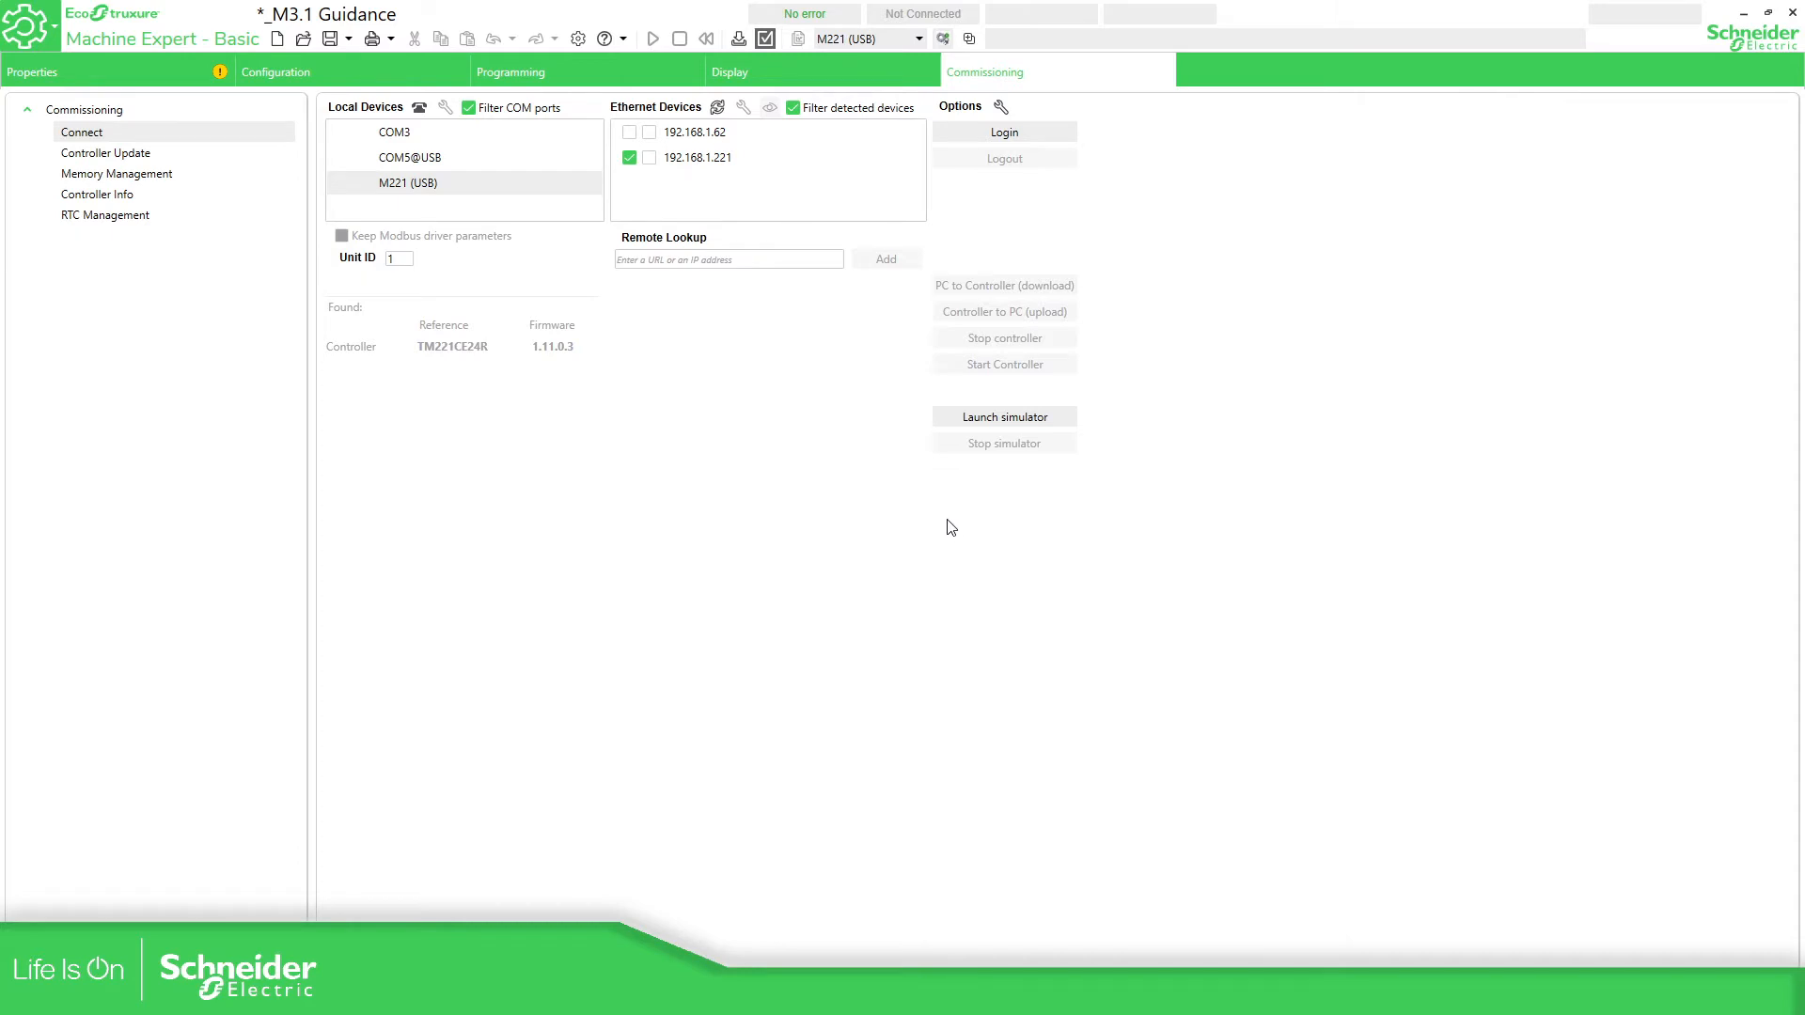
Step: Launch the controller firmware update wizard and advance from its welcome page to the file selection
left_click(123, 162)
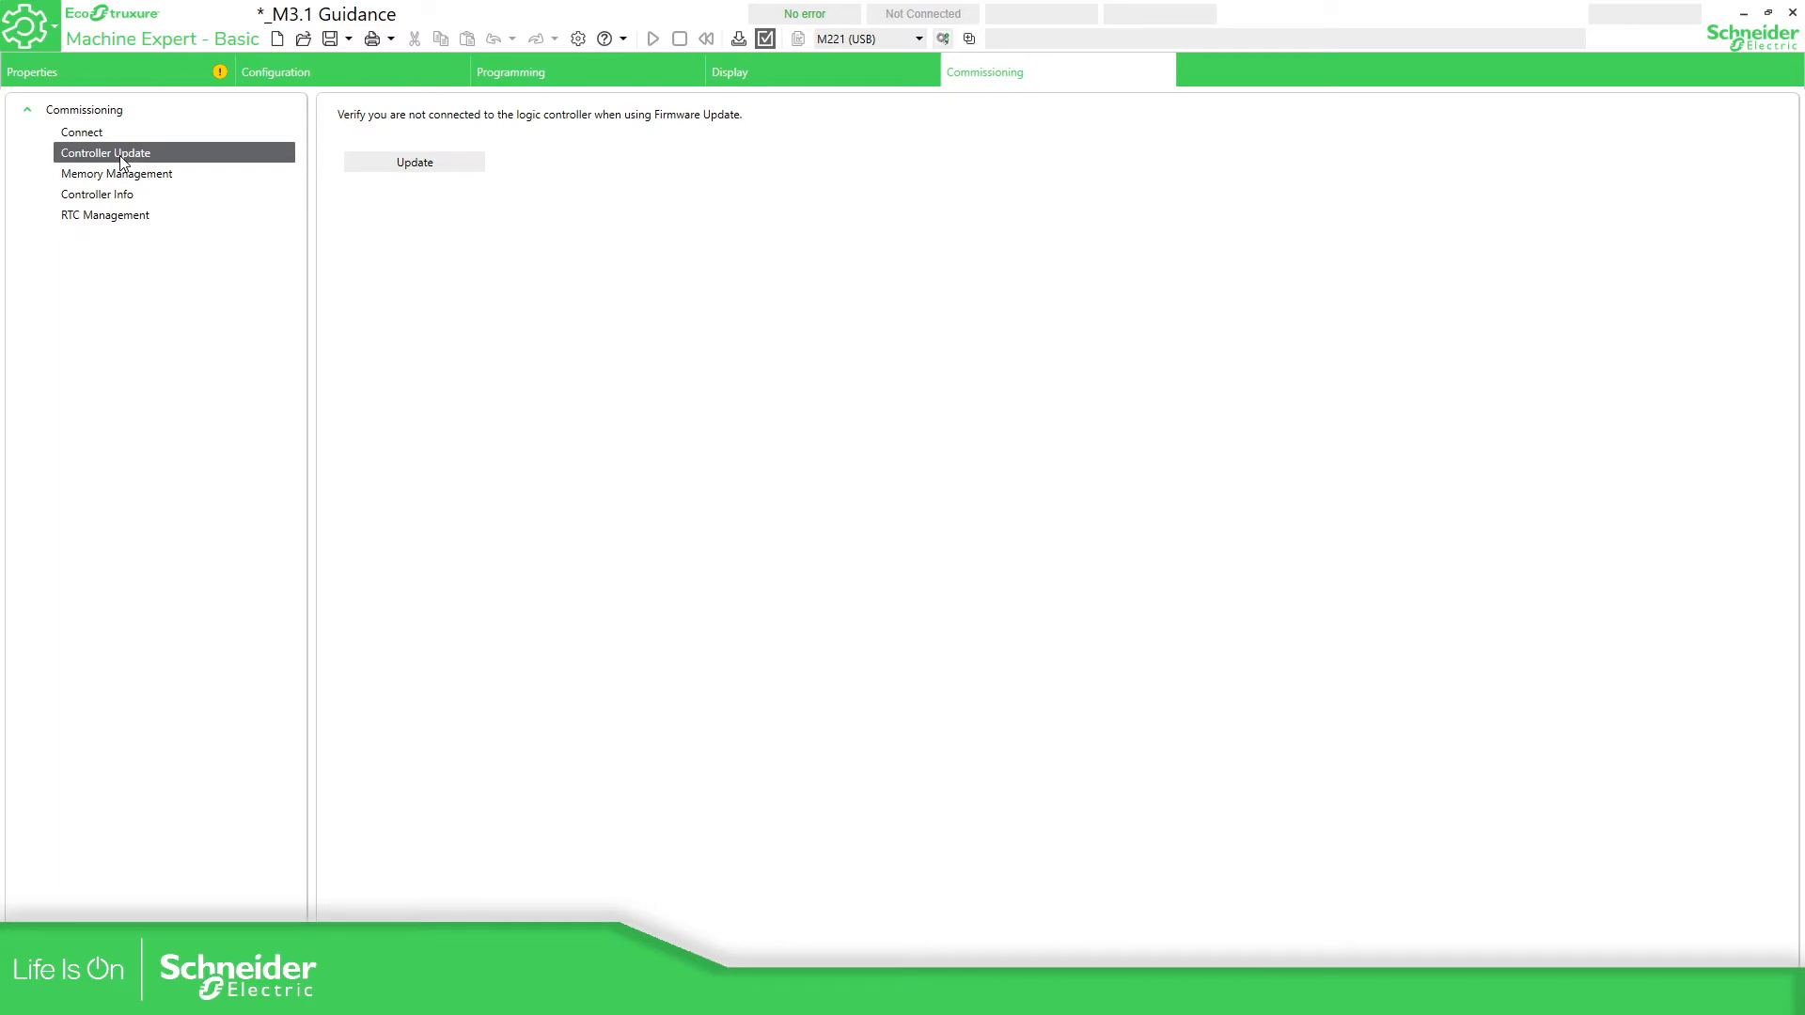
left_click(439, 173)
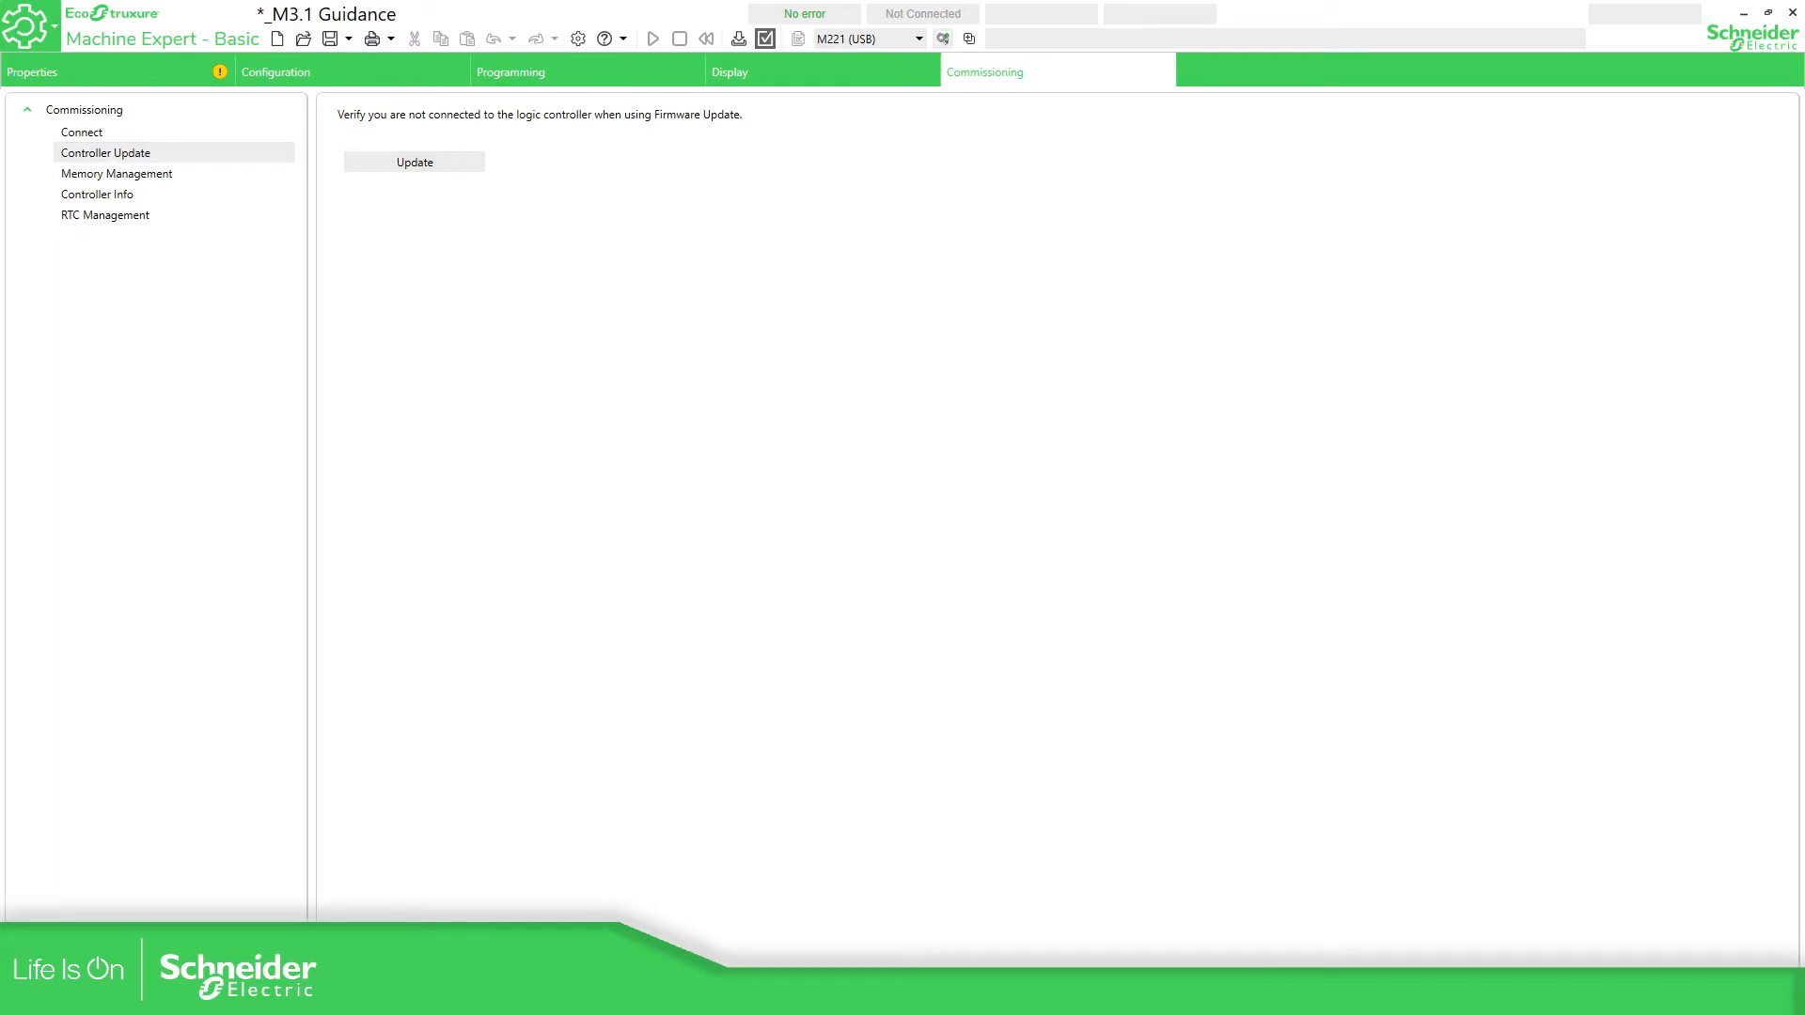
left_click_drag(1301, 56, 819, 254)
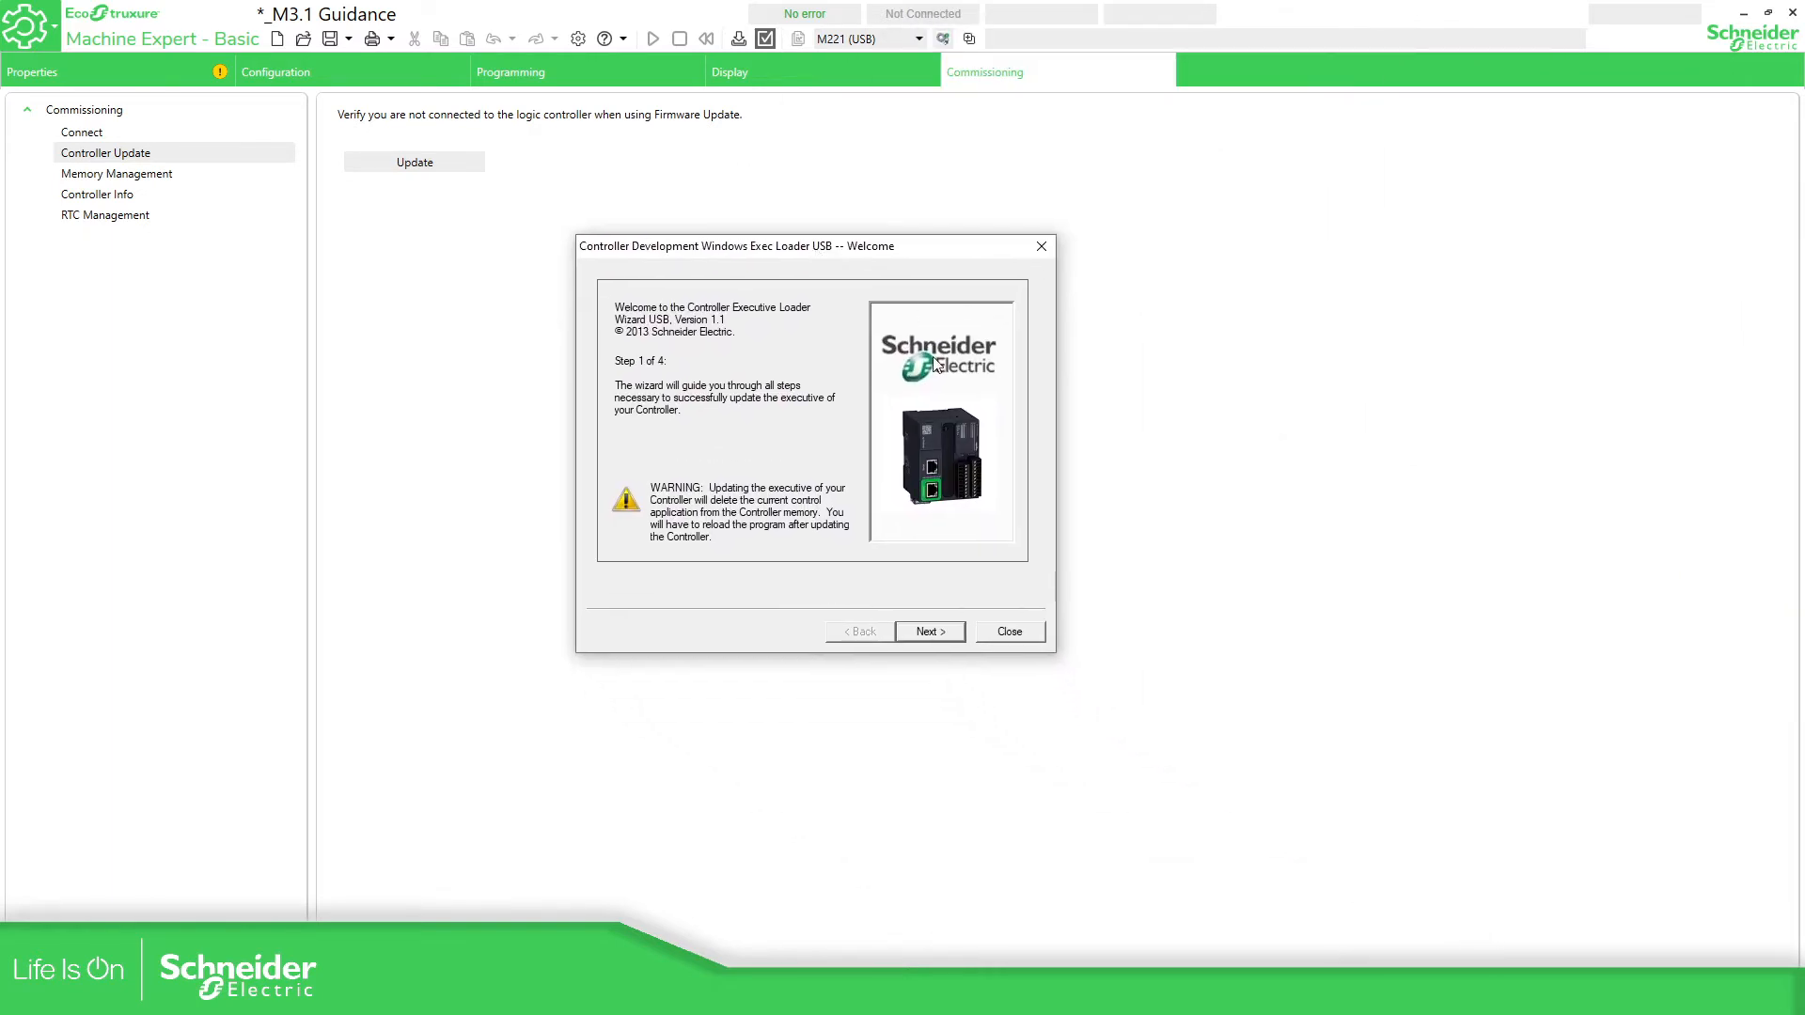
left_click(927, 633)
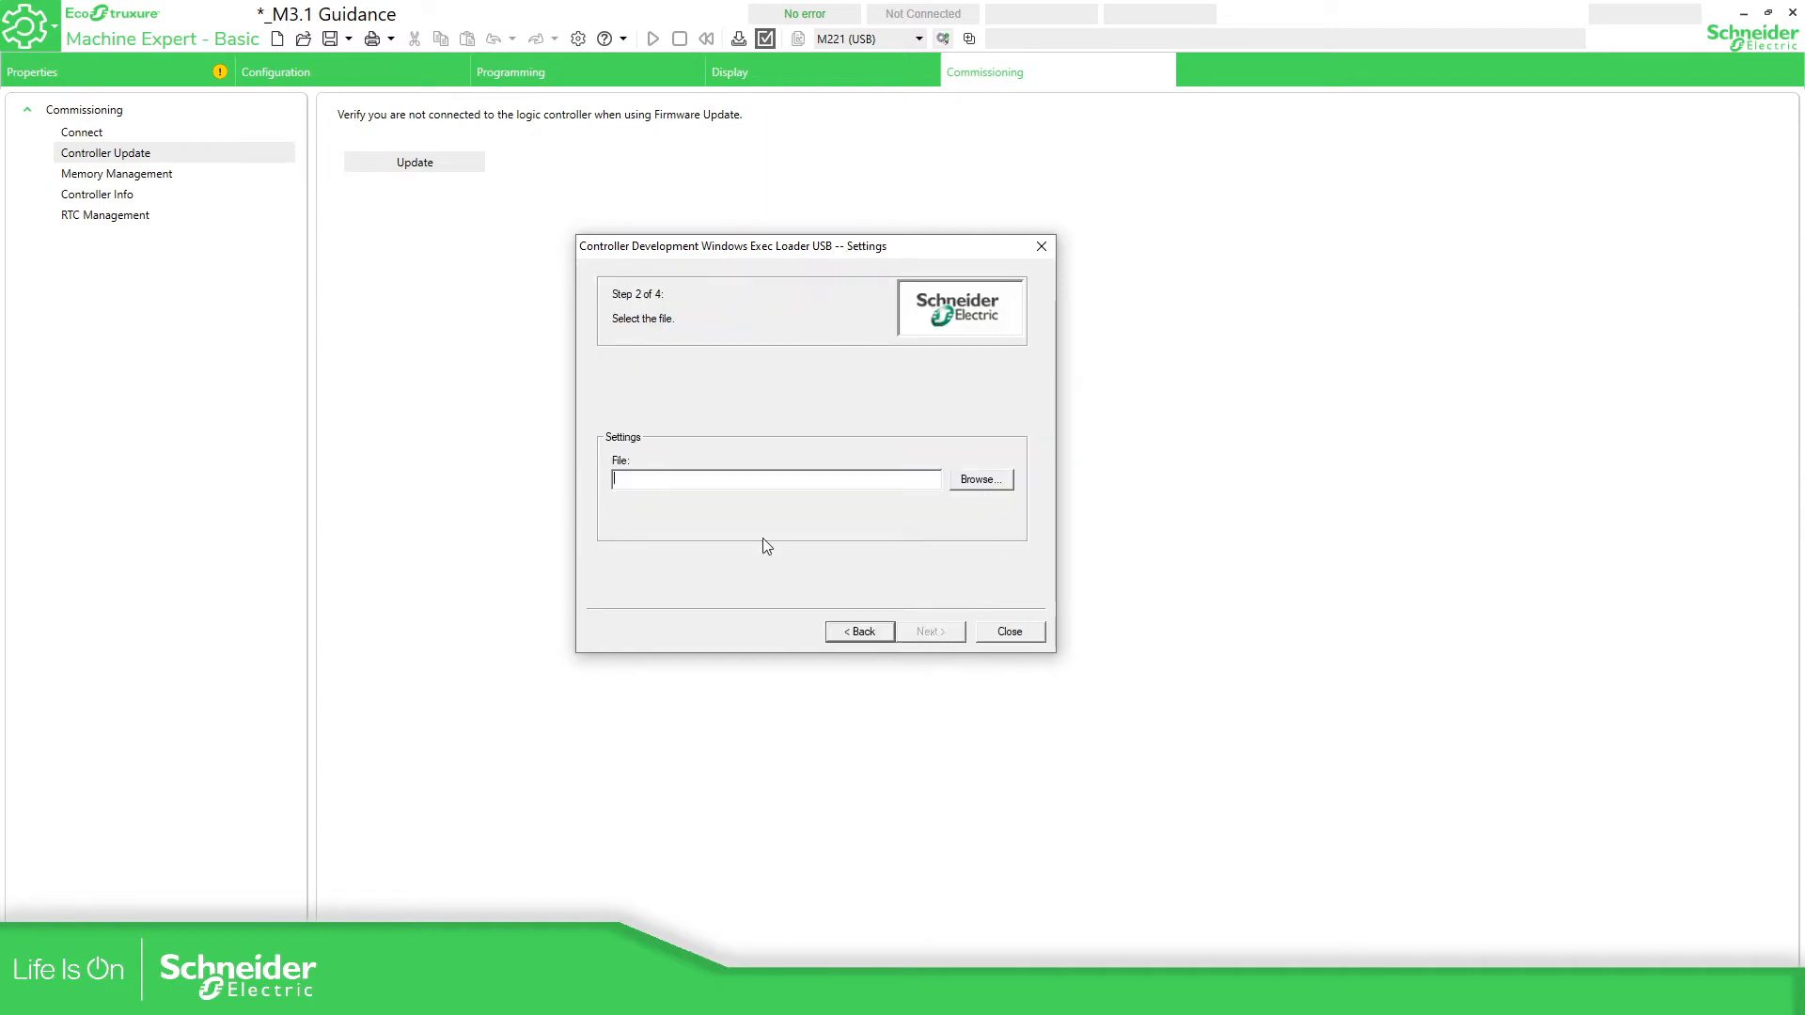
Step: Choose M221.mfw from the V1.12.0.00 folder under Firmwares & PostConfiguration > M221 as the firmware file
left_click(989, 480)
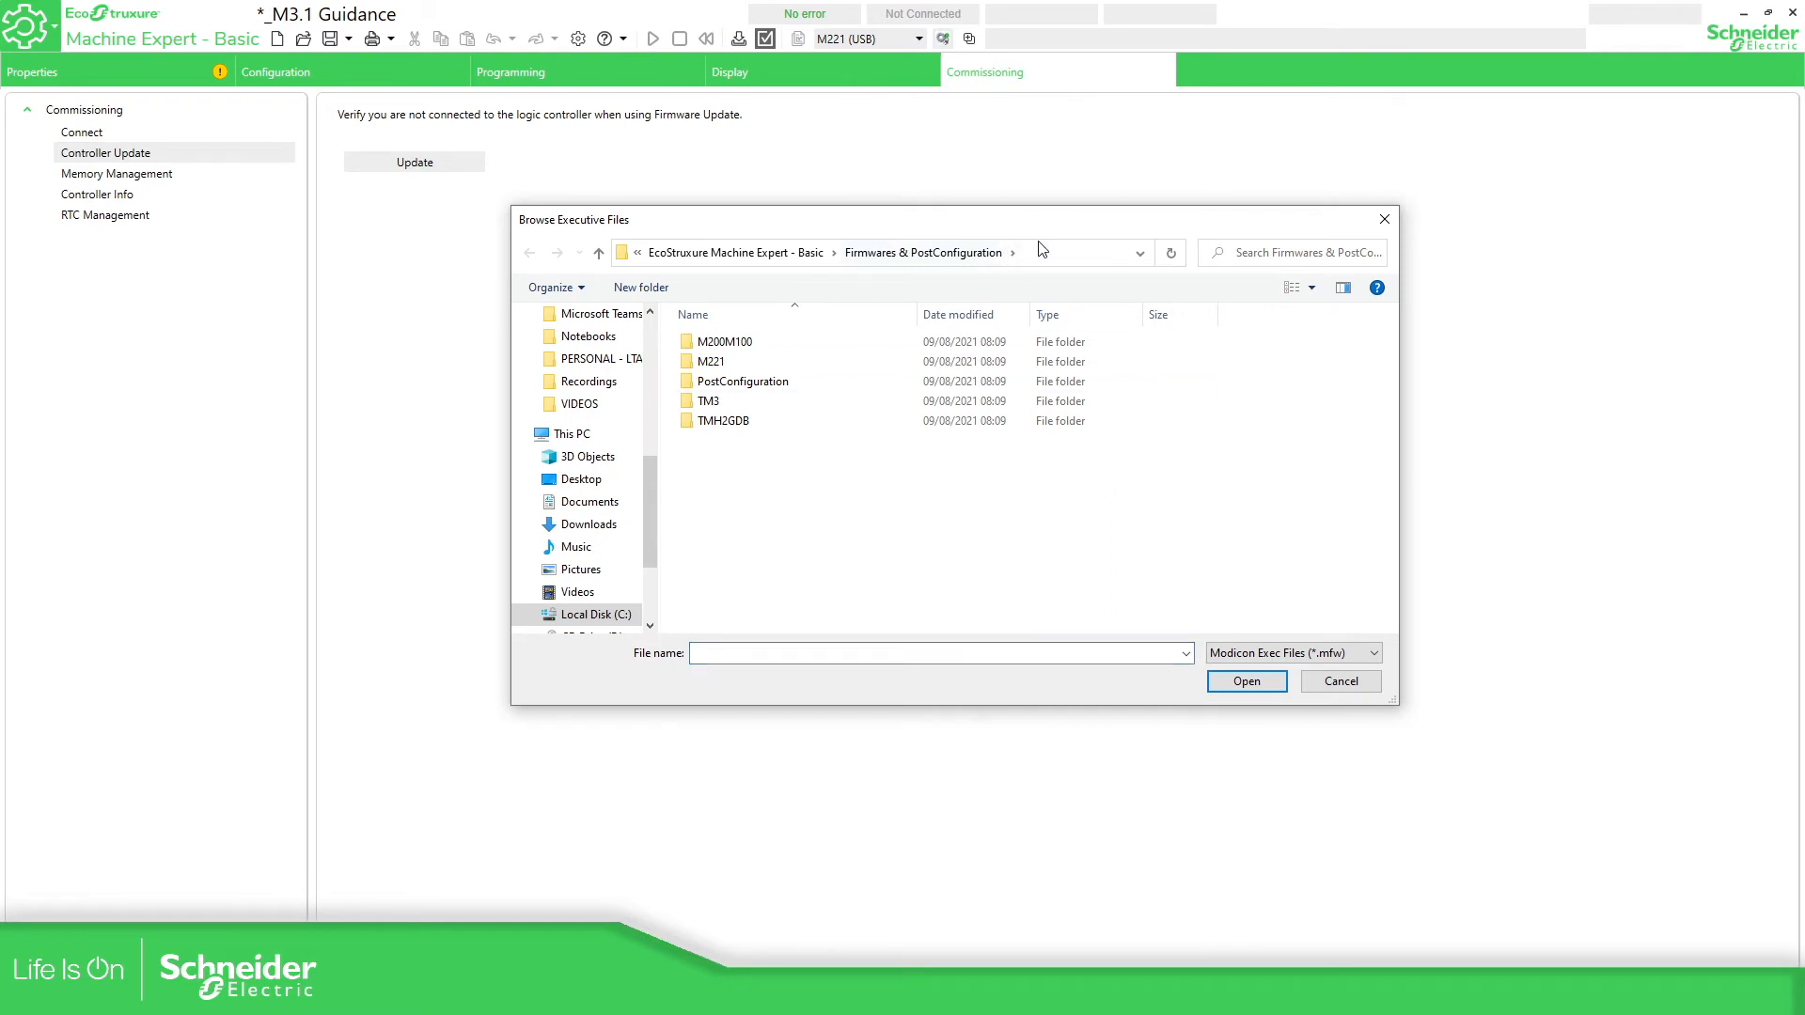
left_click(1048, 252)
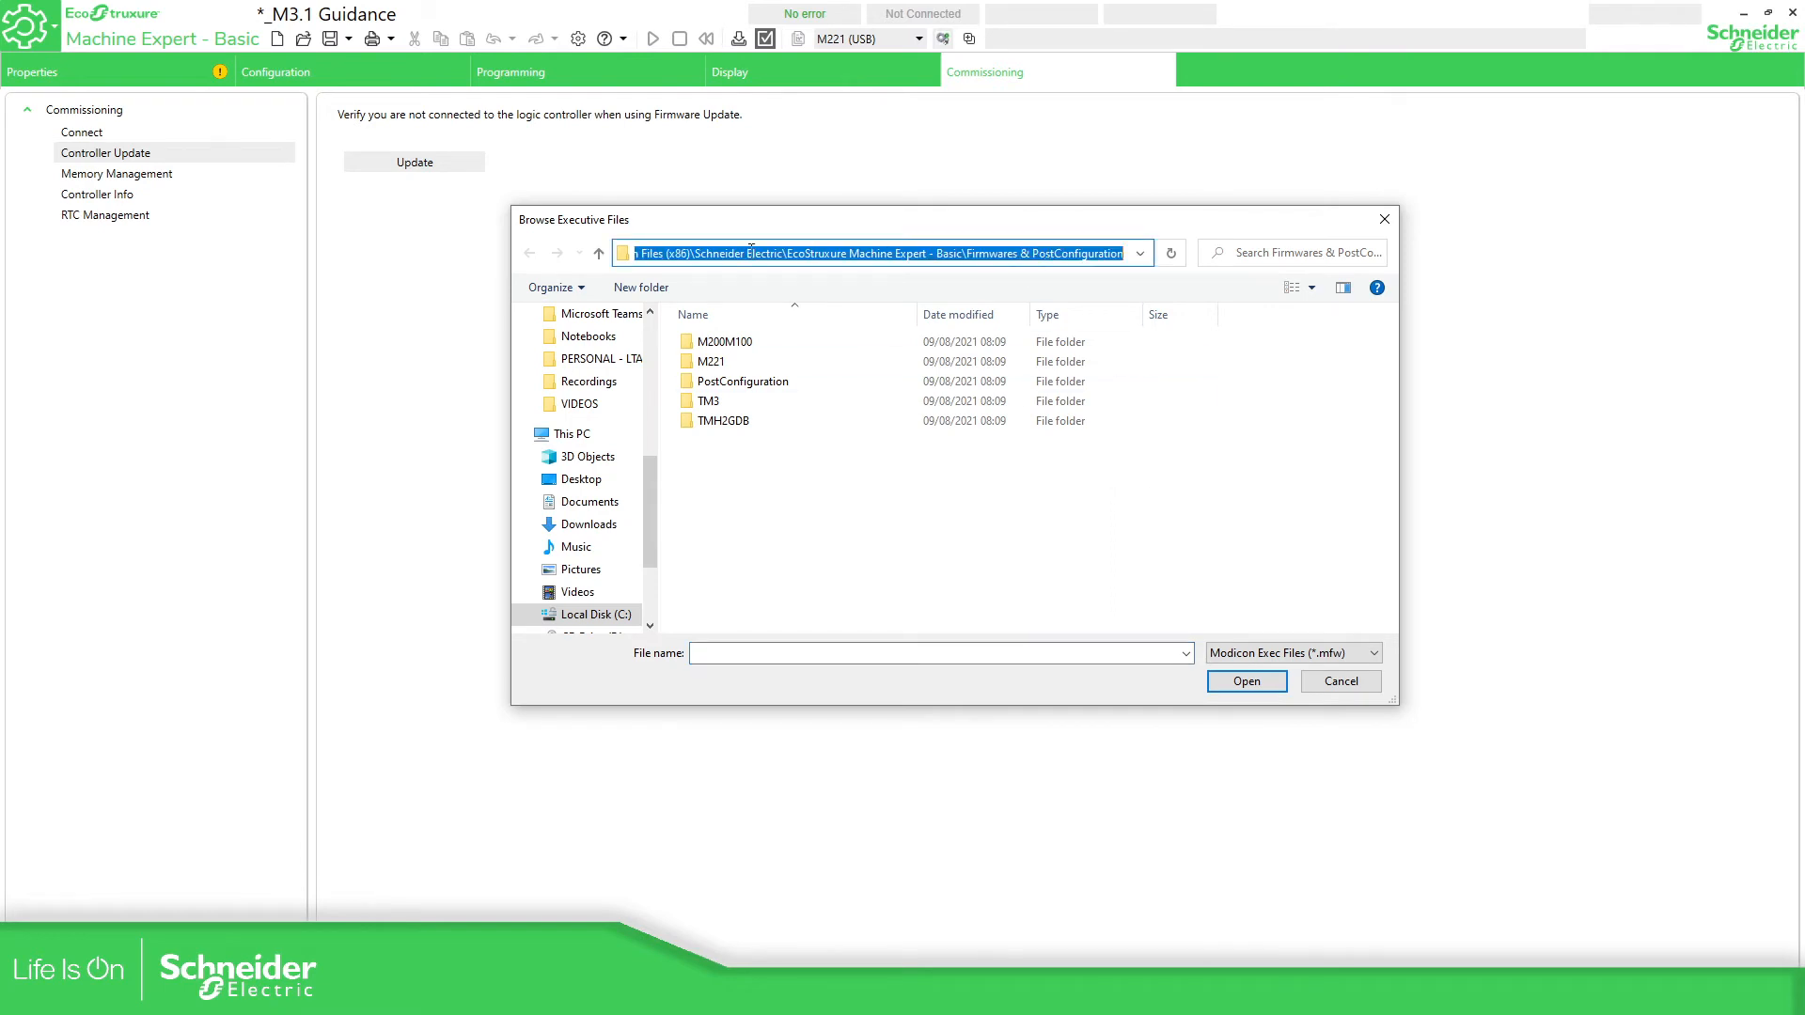
left_click_drag(691, 254, 1153, 255)
left_click(1063, 252)
left_click(802, 543)
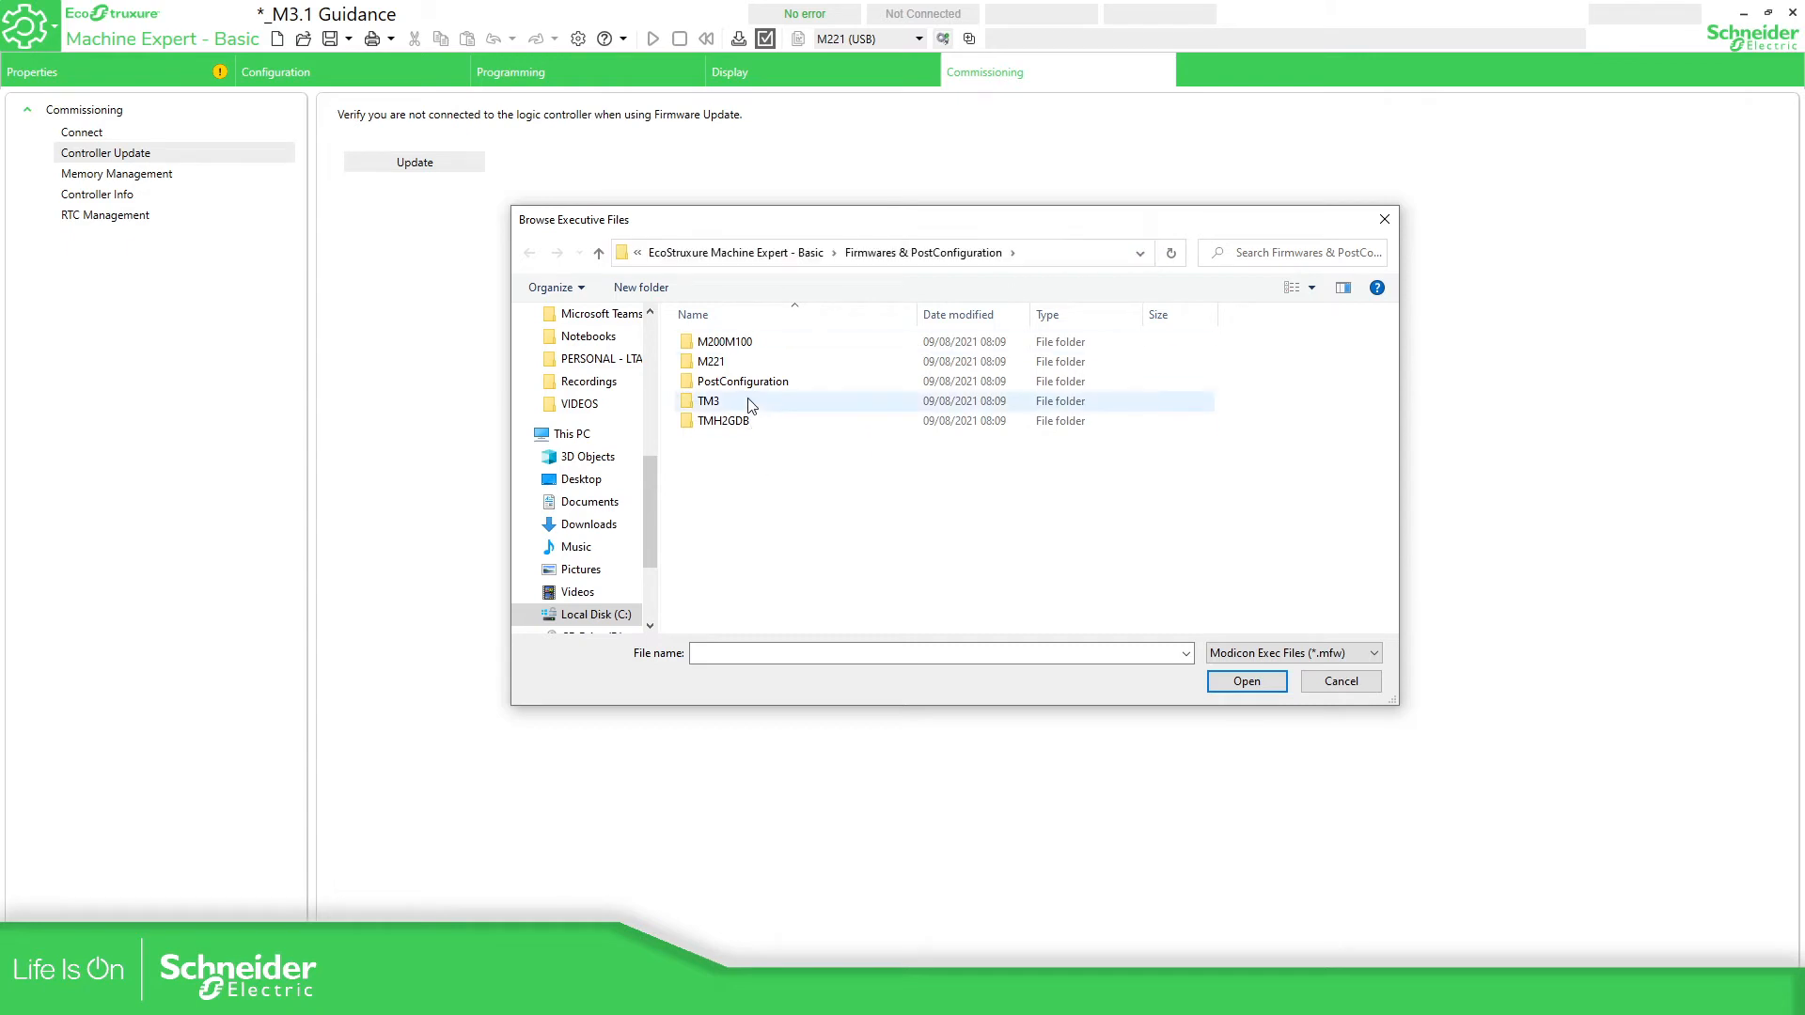
double_click(719, 363)
double_click(736, 346)
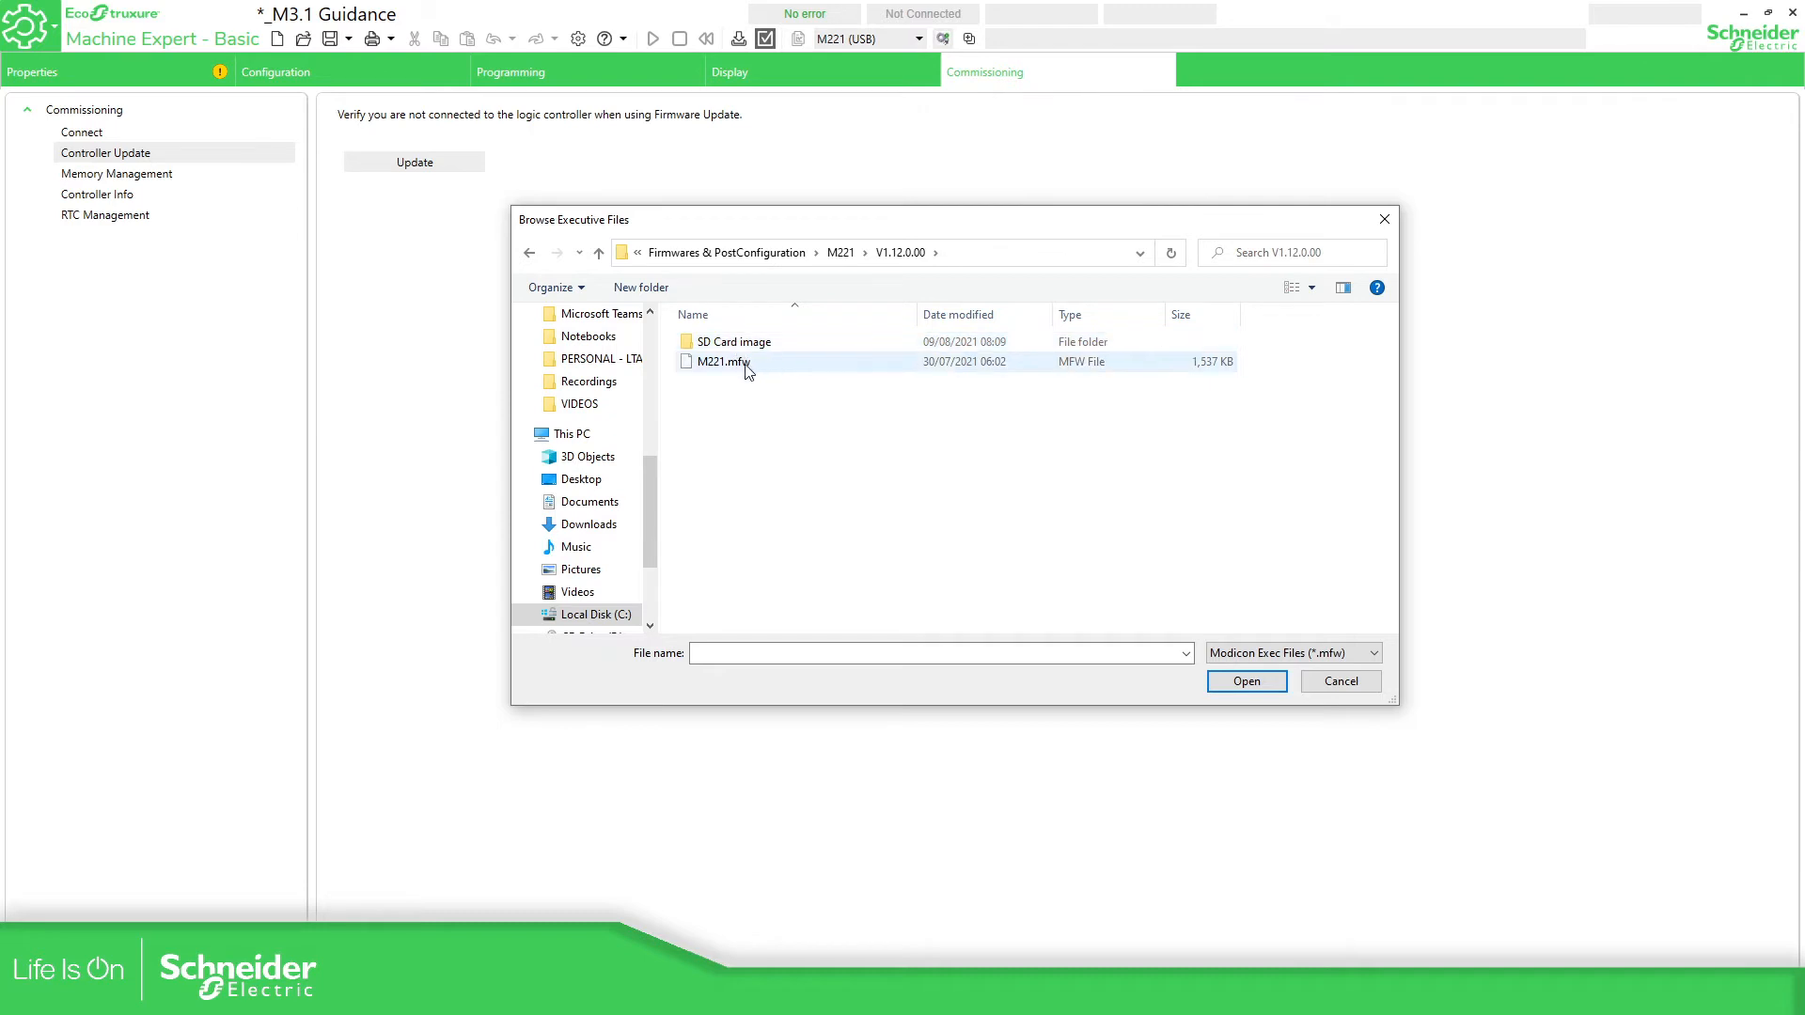
left_click(749, 372)
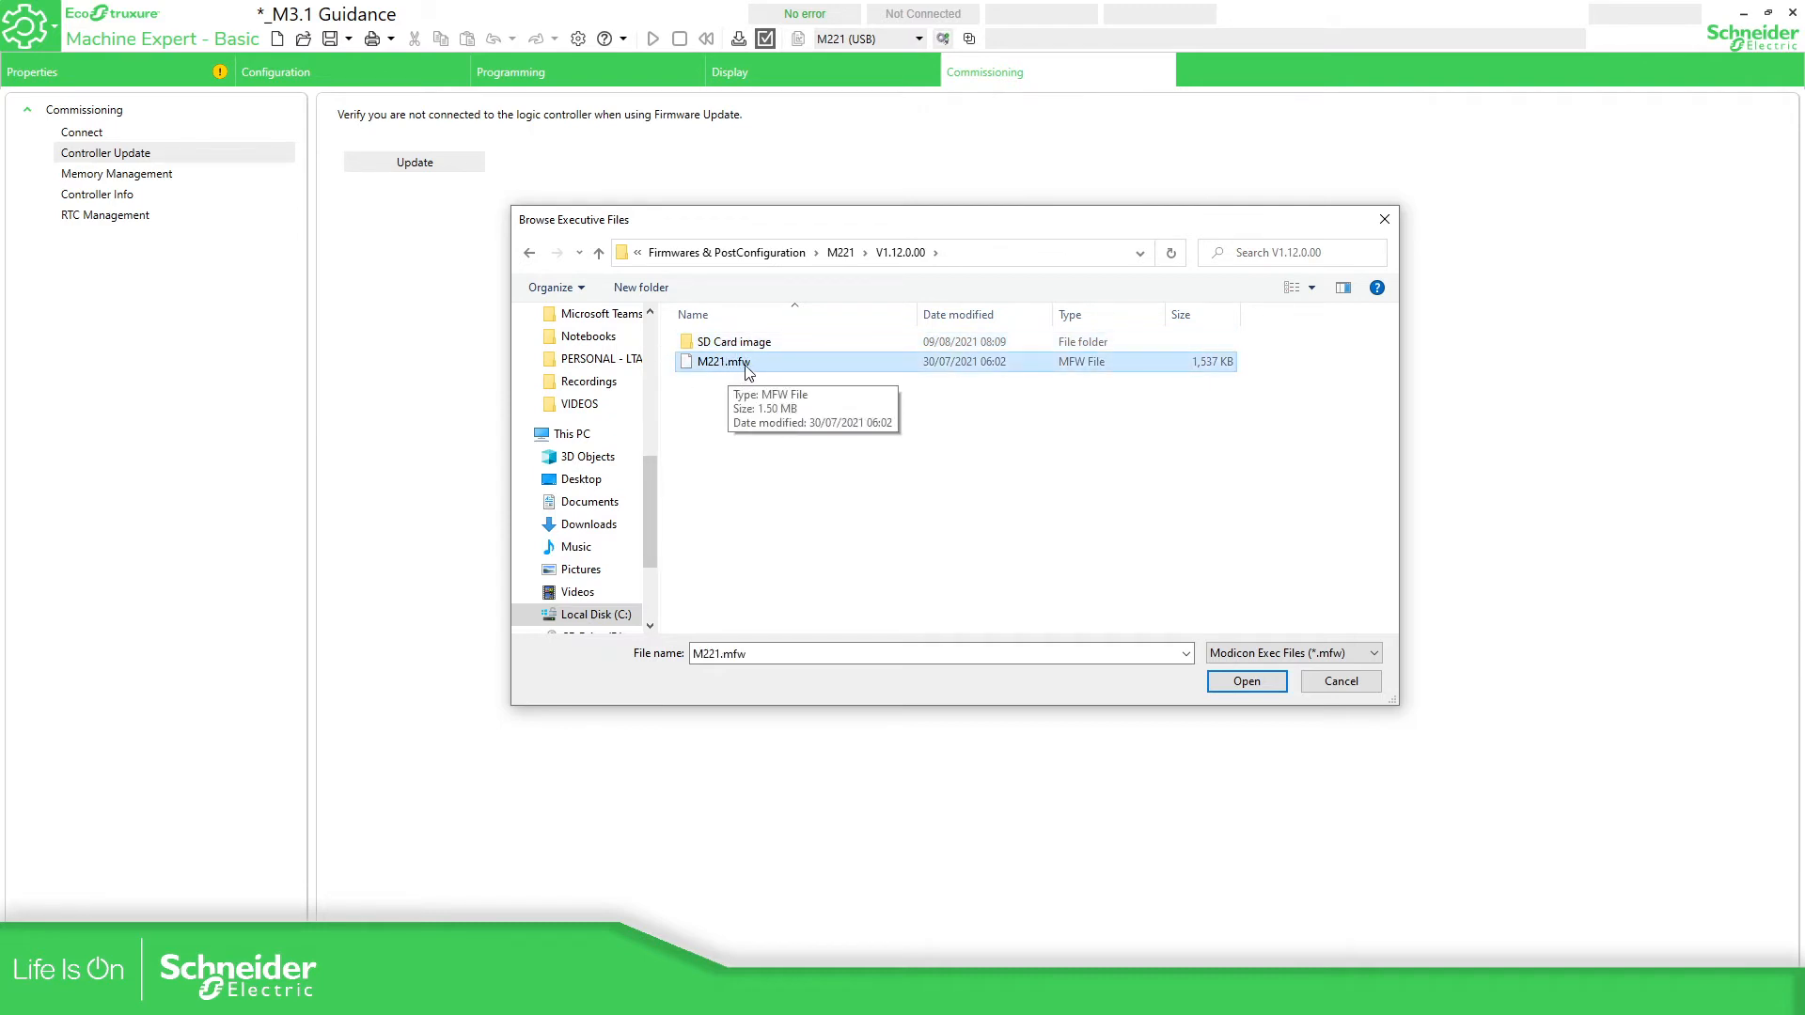
left_click(1247, 682)
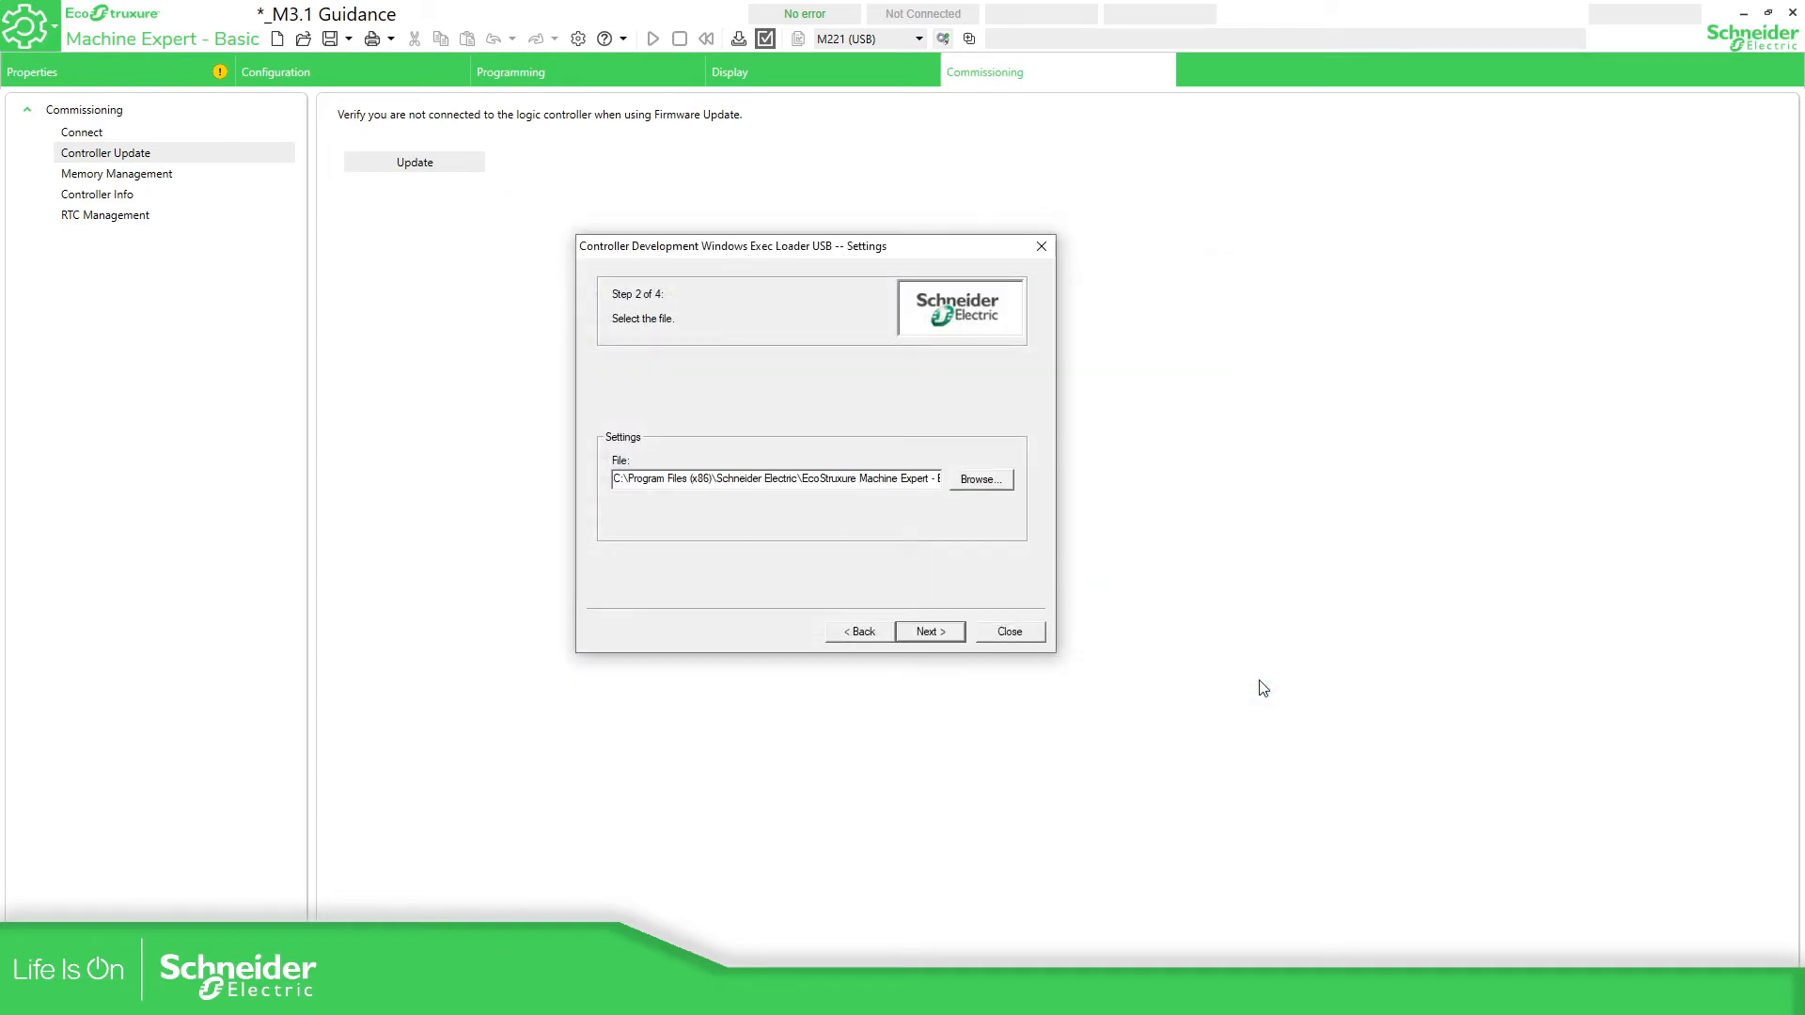
Step: Continue with the chosen firmware file and stop the running controller to reach the file and device comparison
left_click(921, 635)
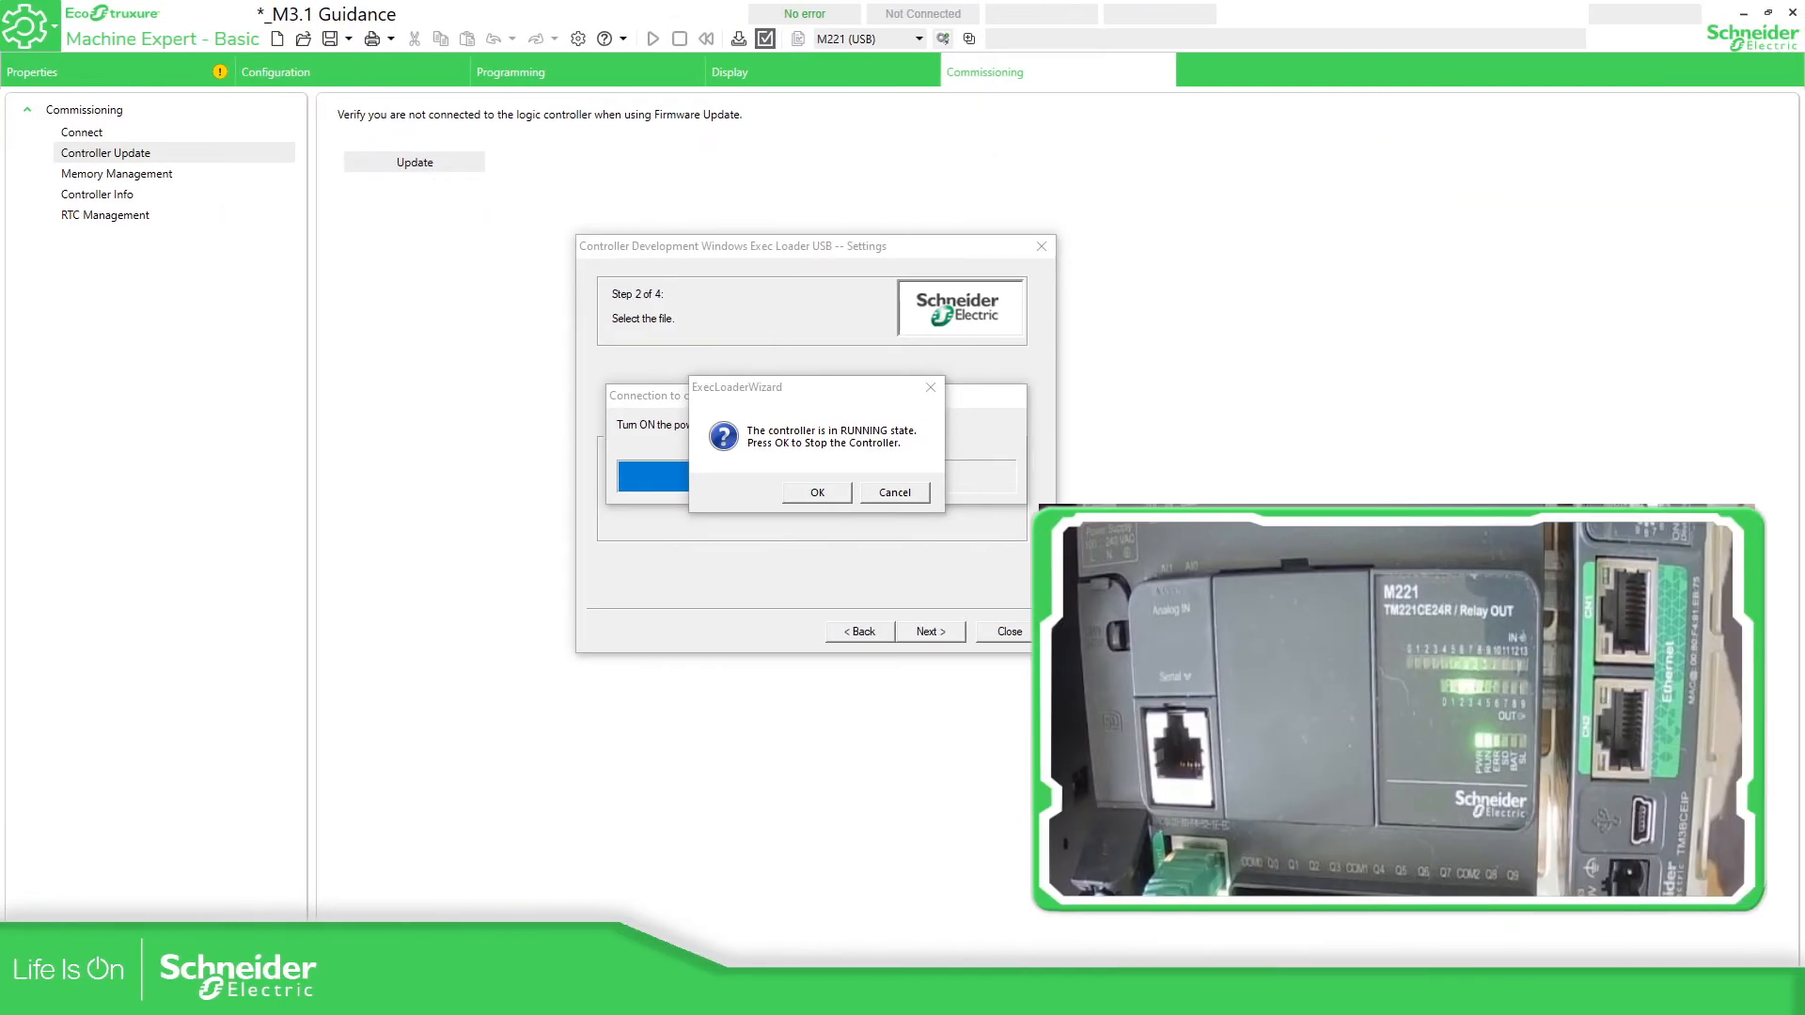
left_click(825, 494)
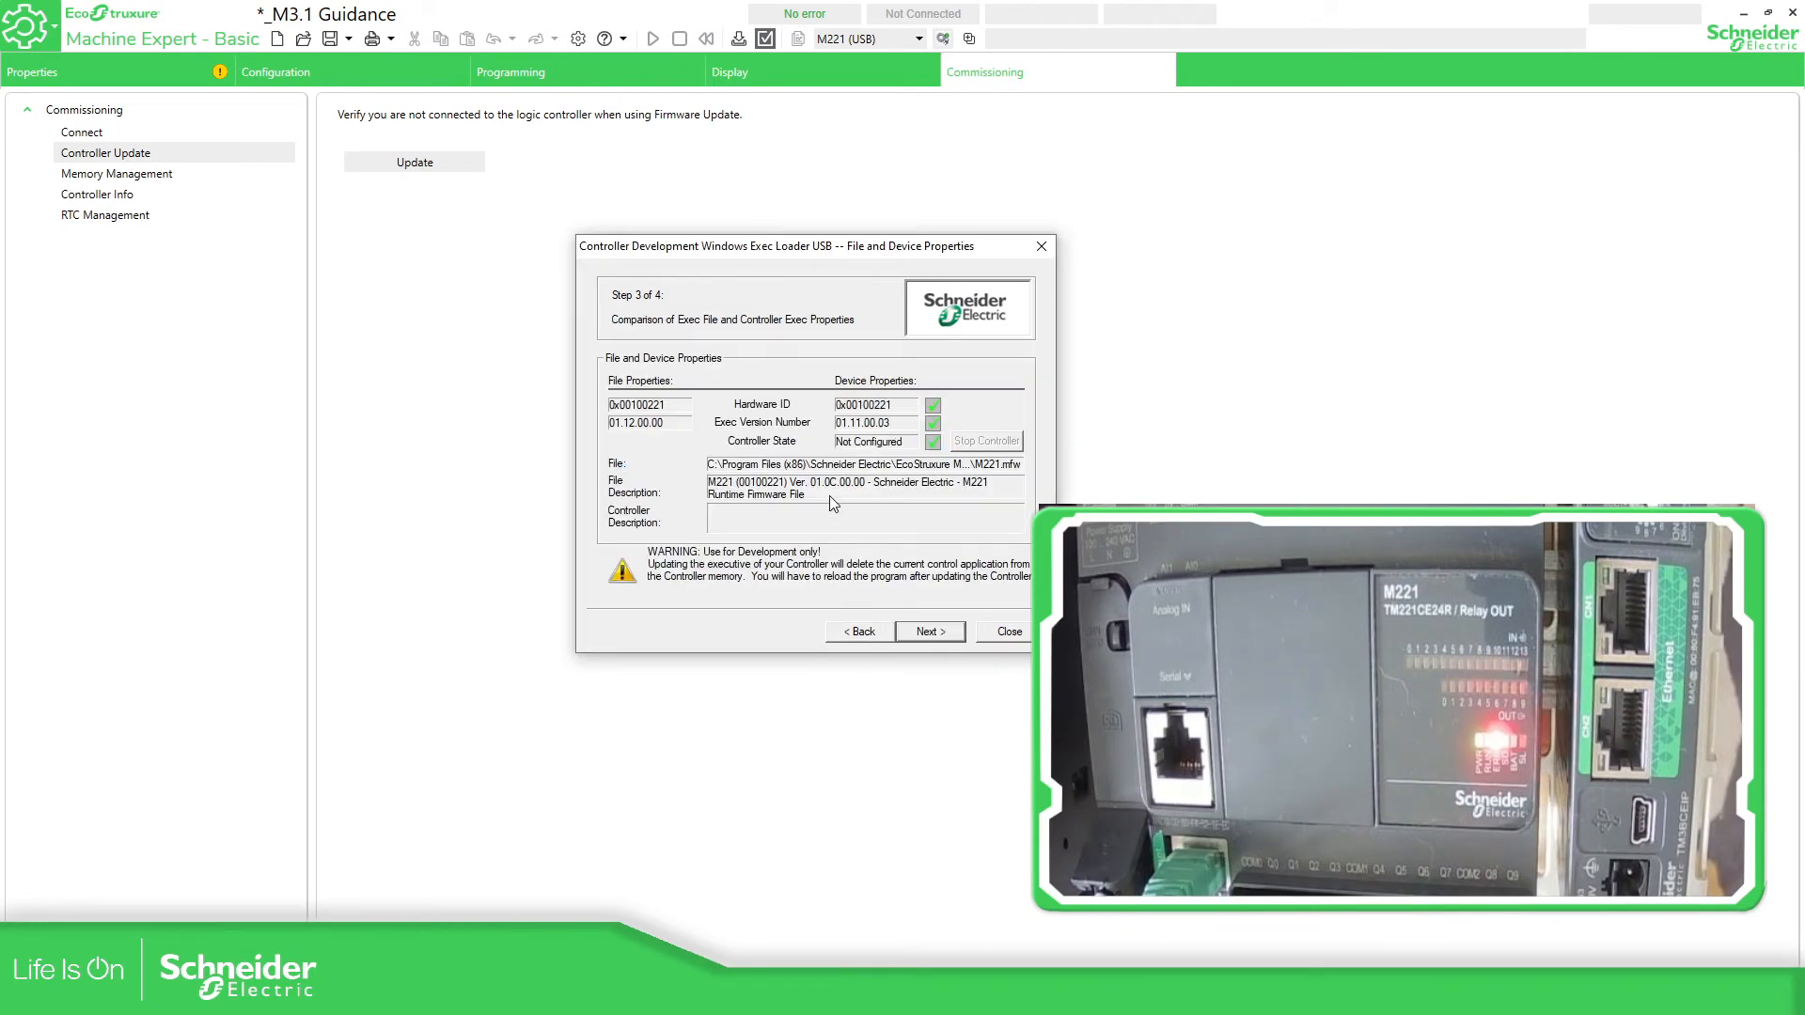
left_click_drag(850, 258, 734, 225)
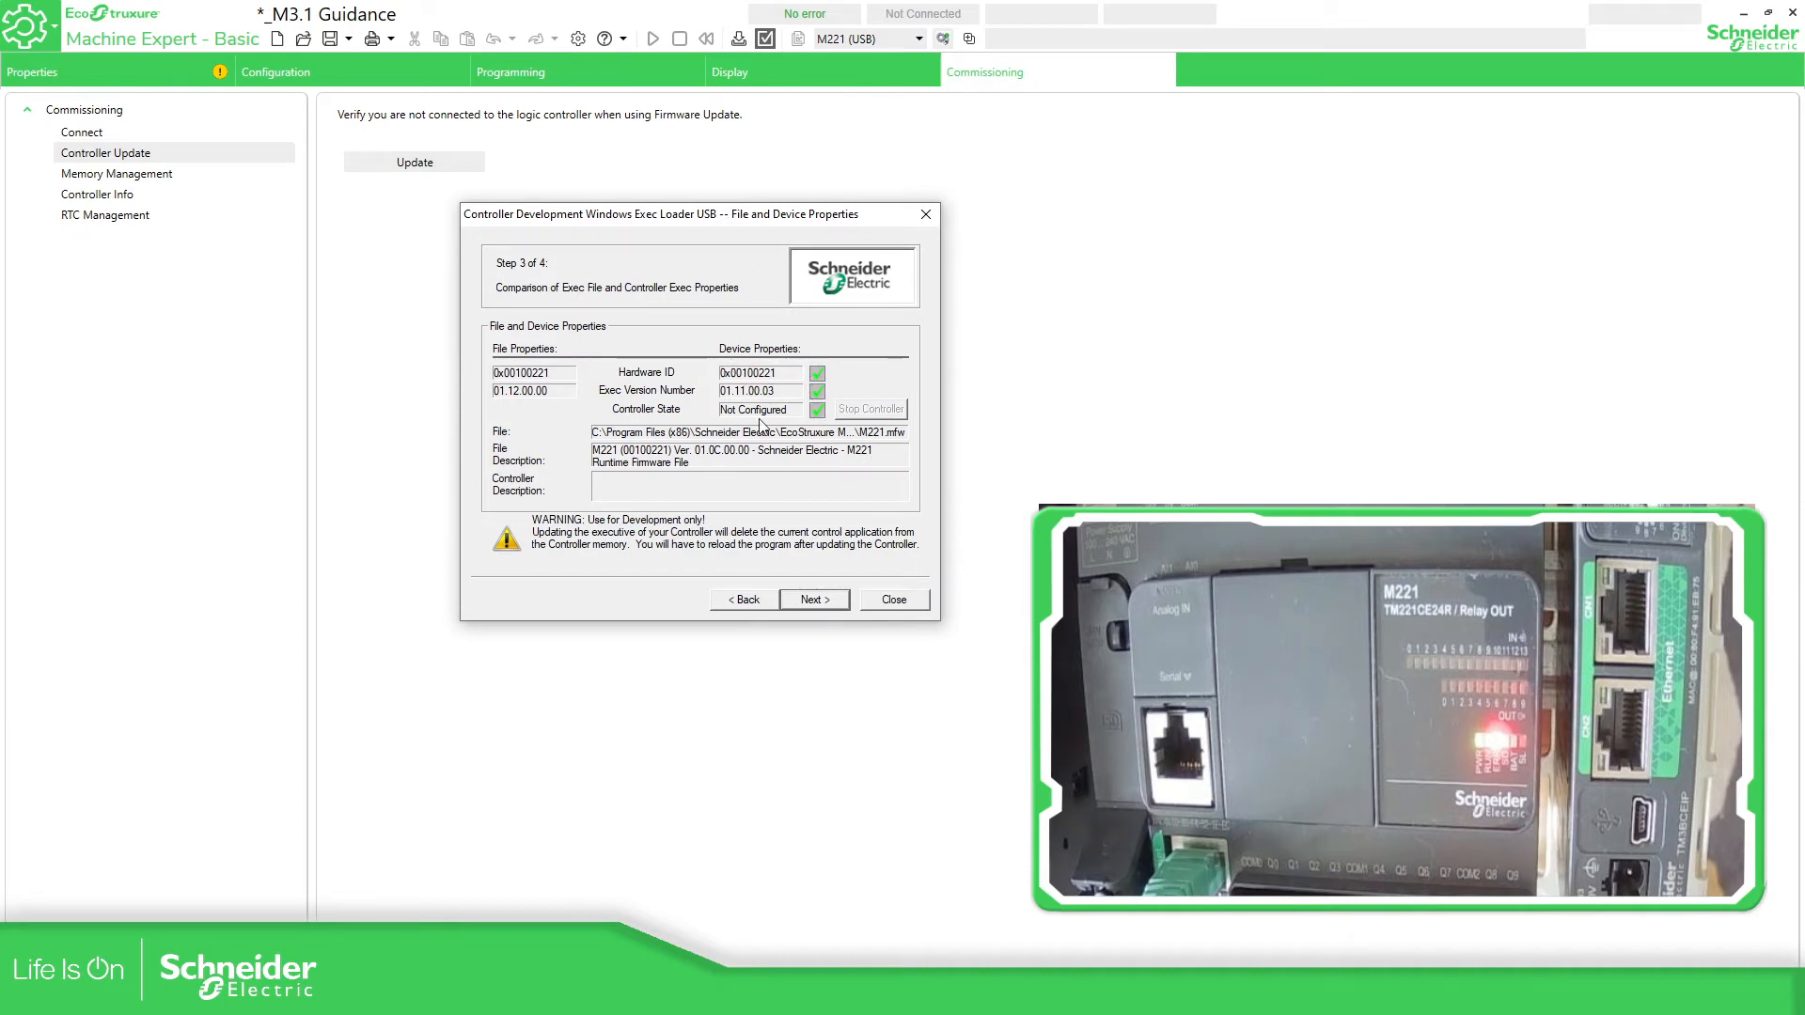
Step: Transfer the new firmware to the controller, accepting deletion of its application, and close the wizard without another transfer
left_click(815, 601)
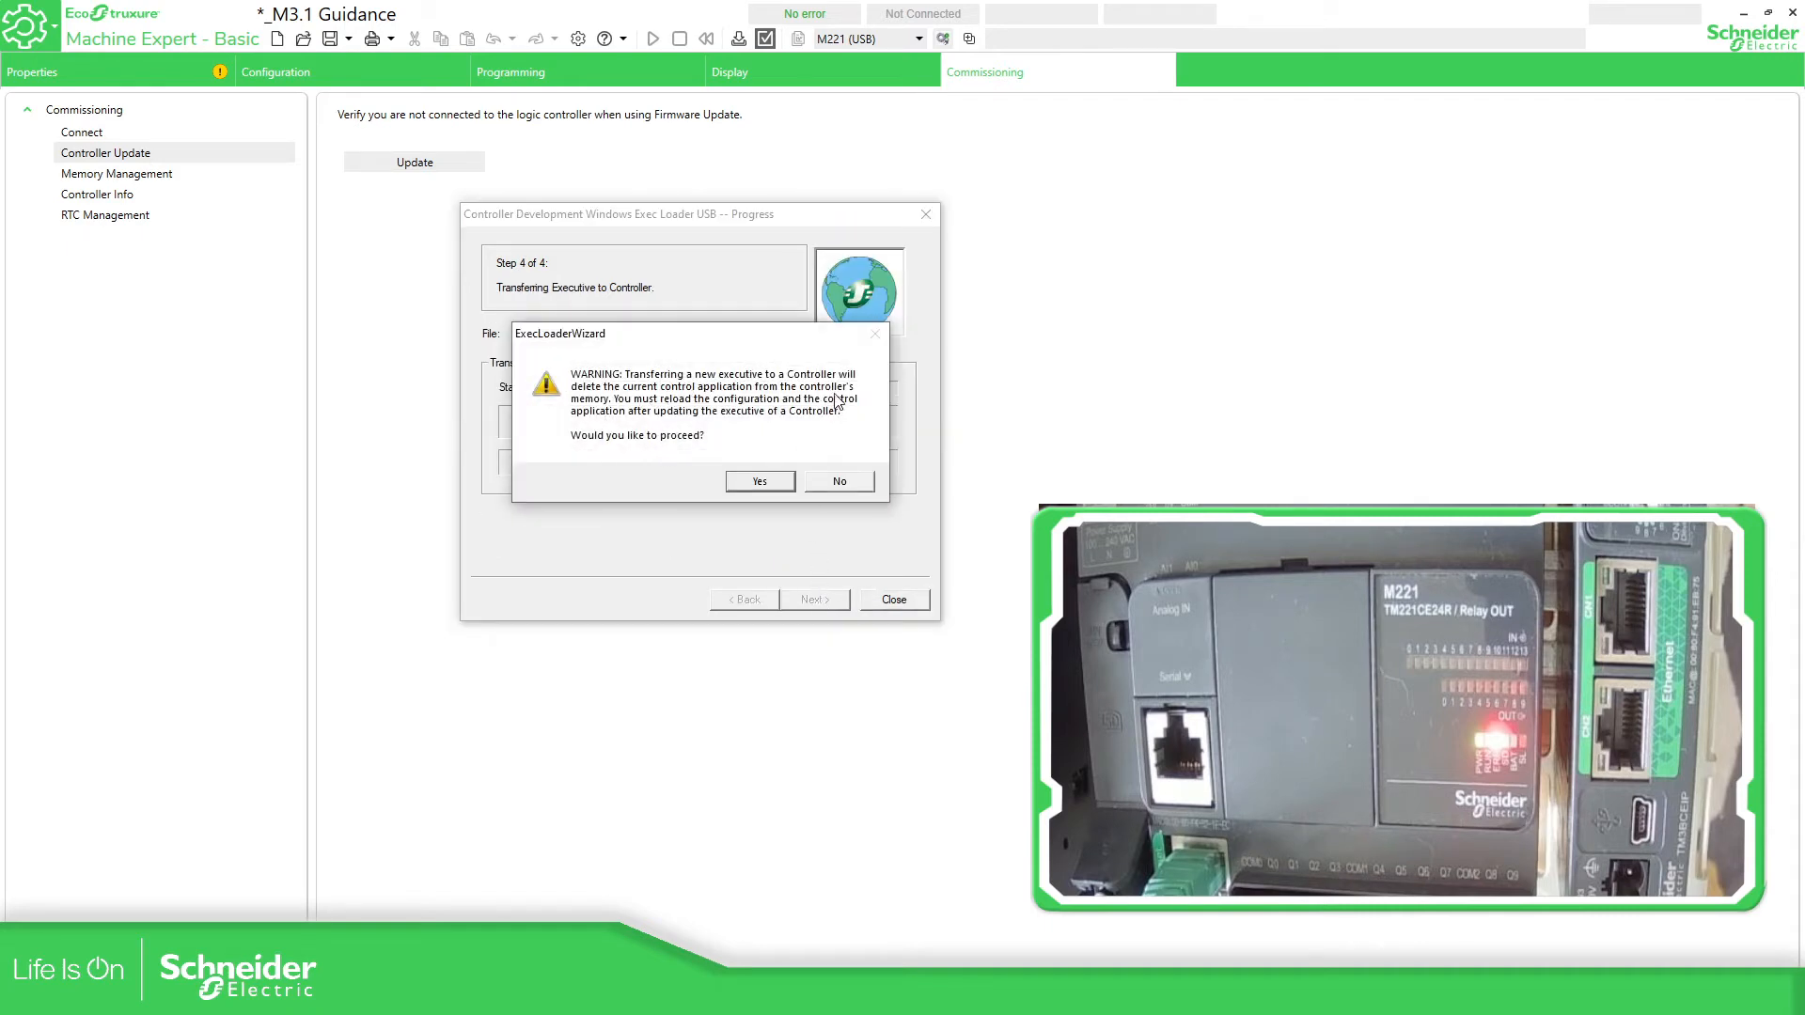
left_click(752, 488)
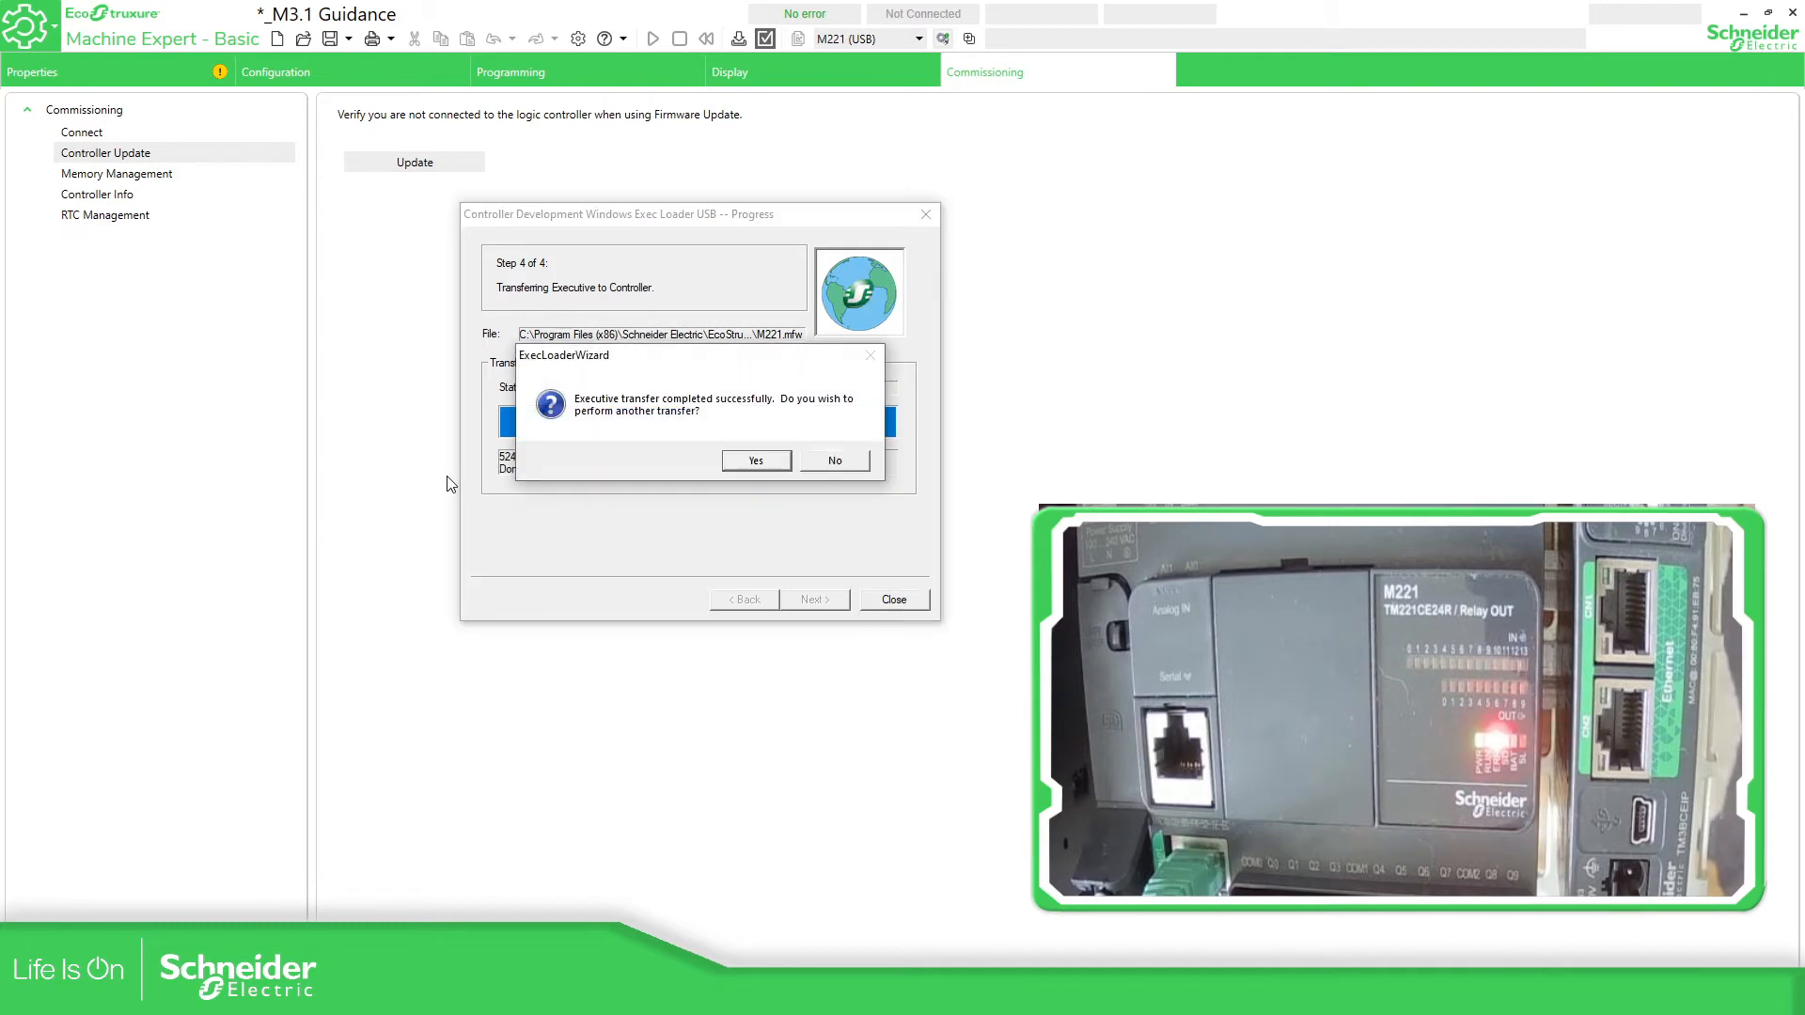
left_click(836, 464)
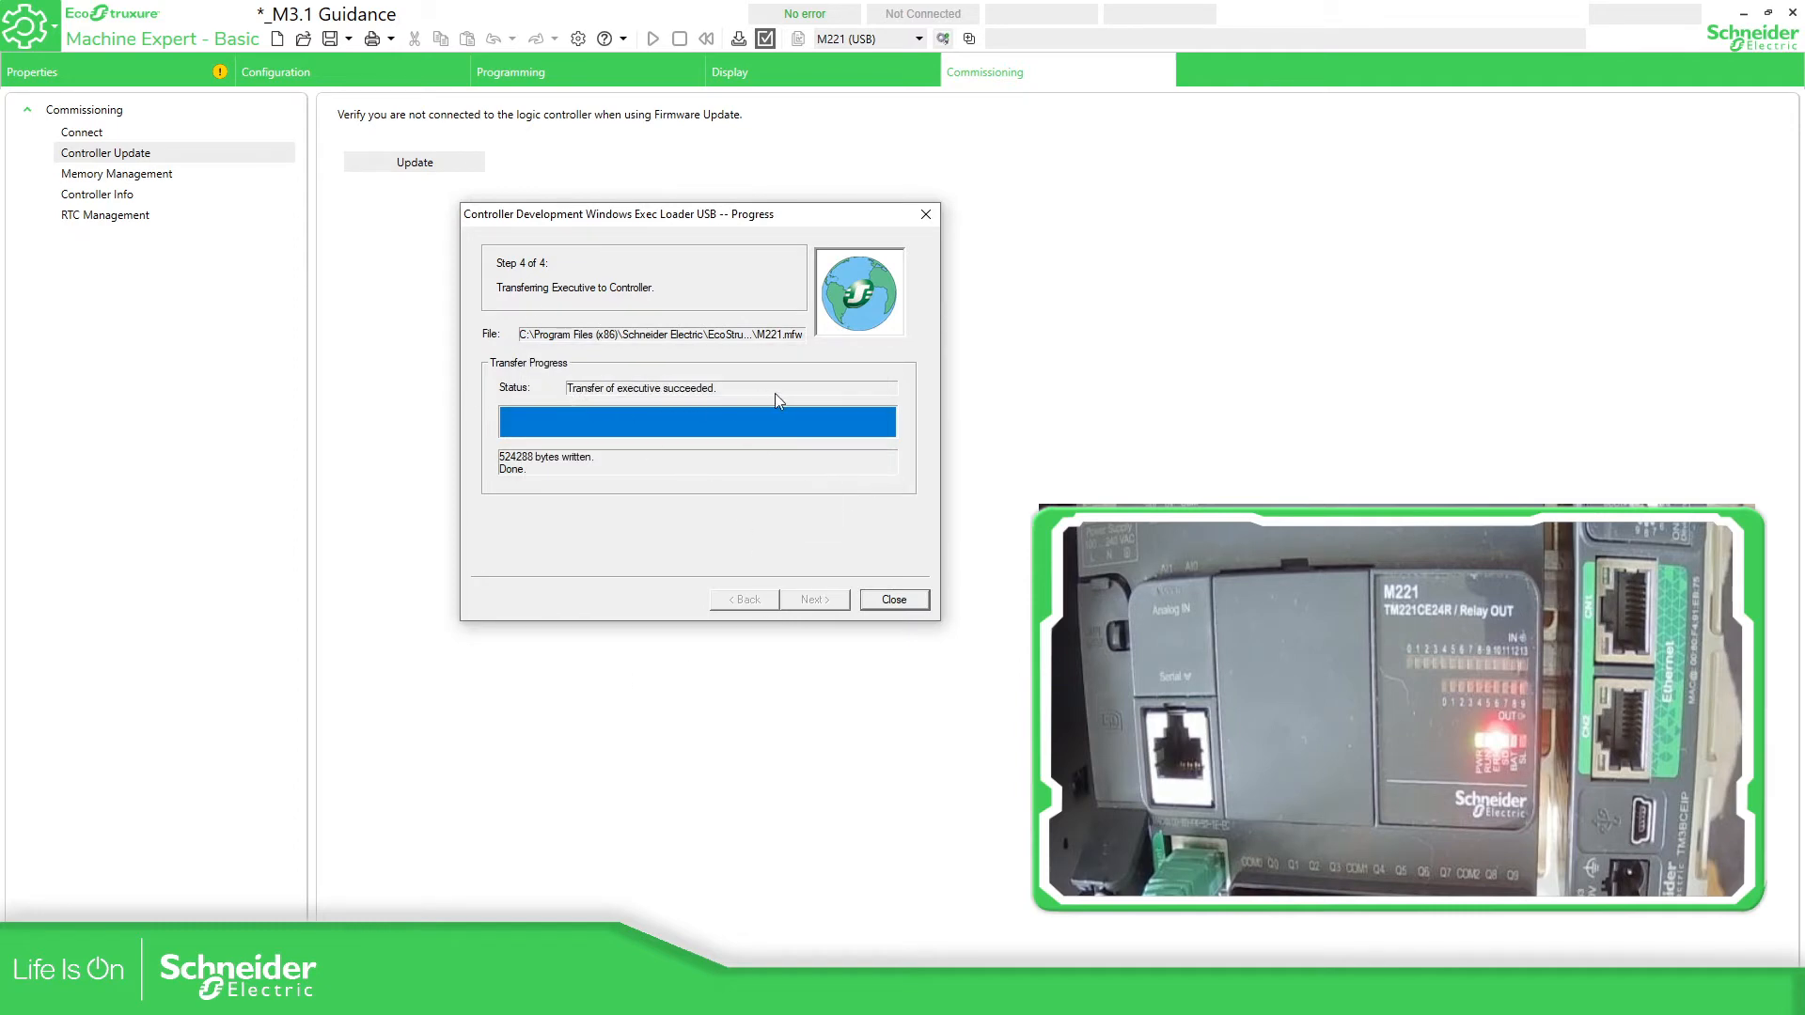
left_click(895, 602)
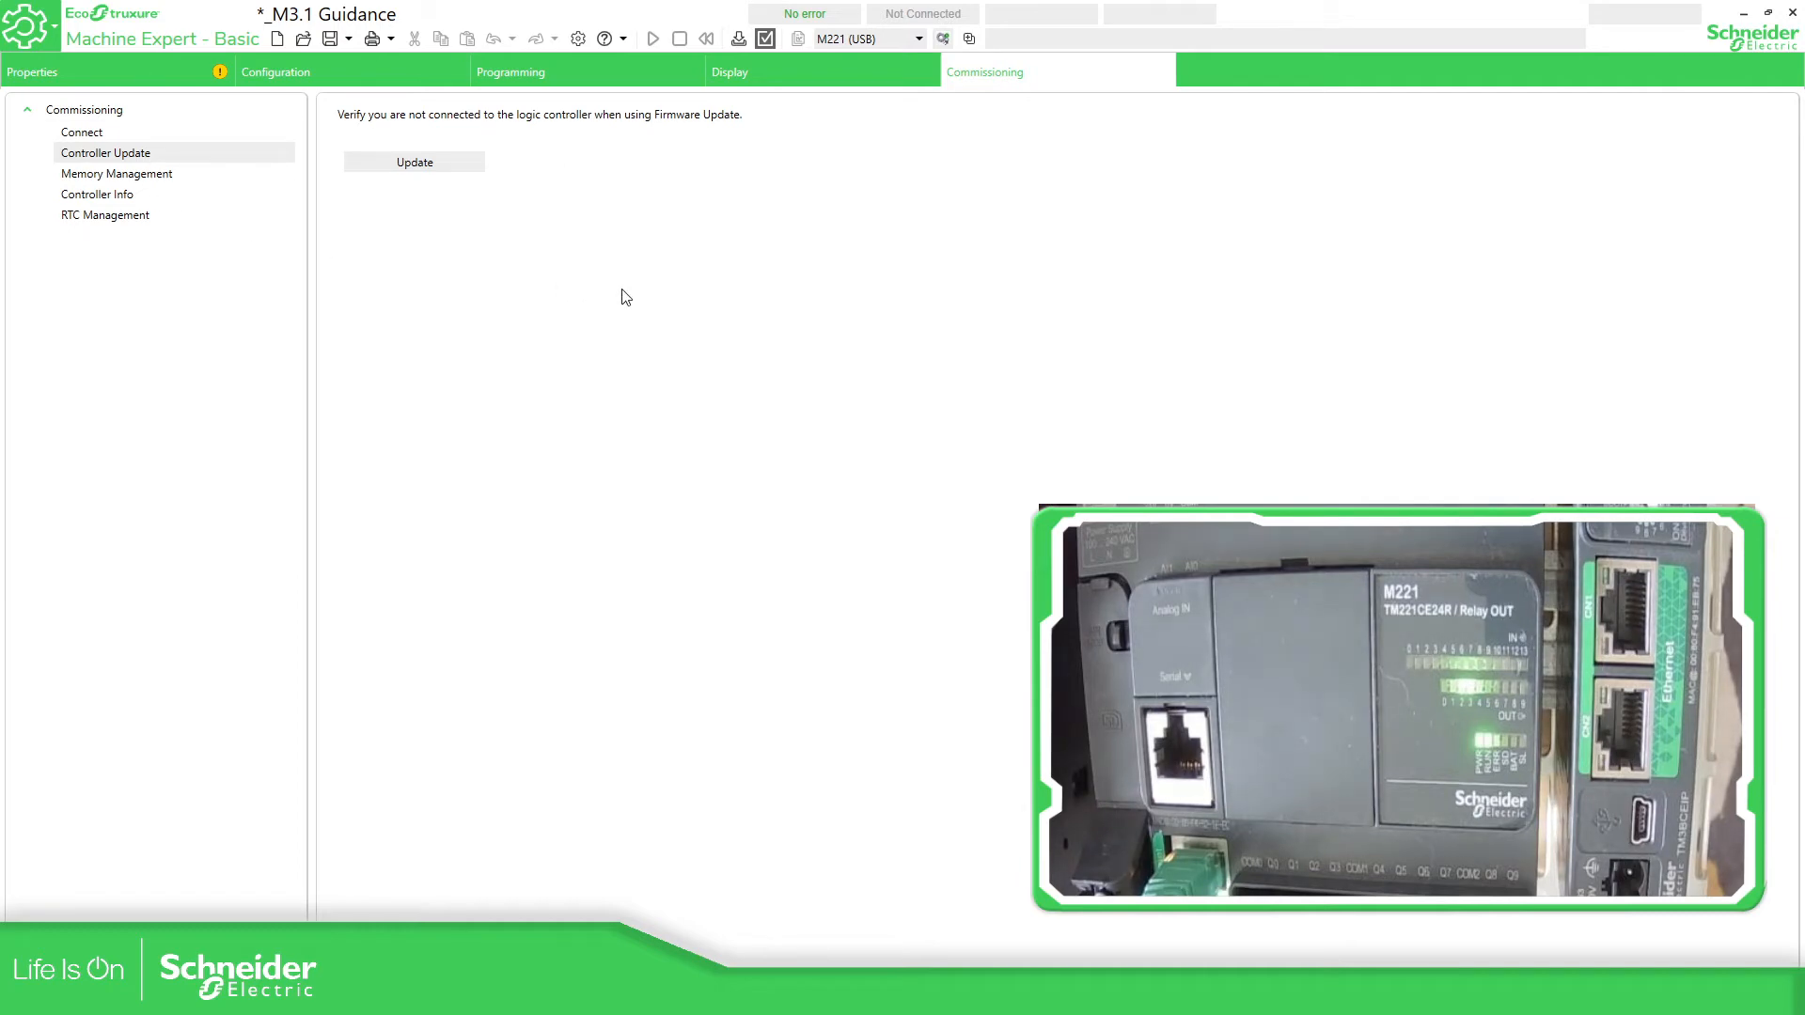
Step: Return to the Connect view and log back in to the M221 (USB) controller
left_click(107, 138)
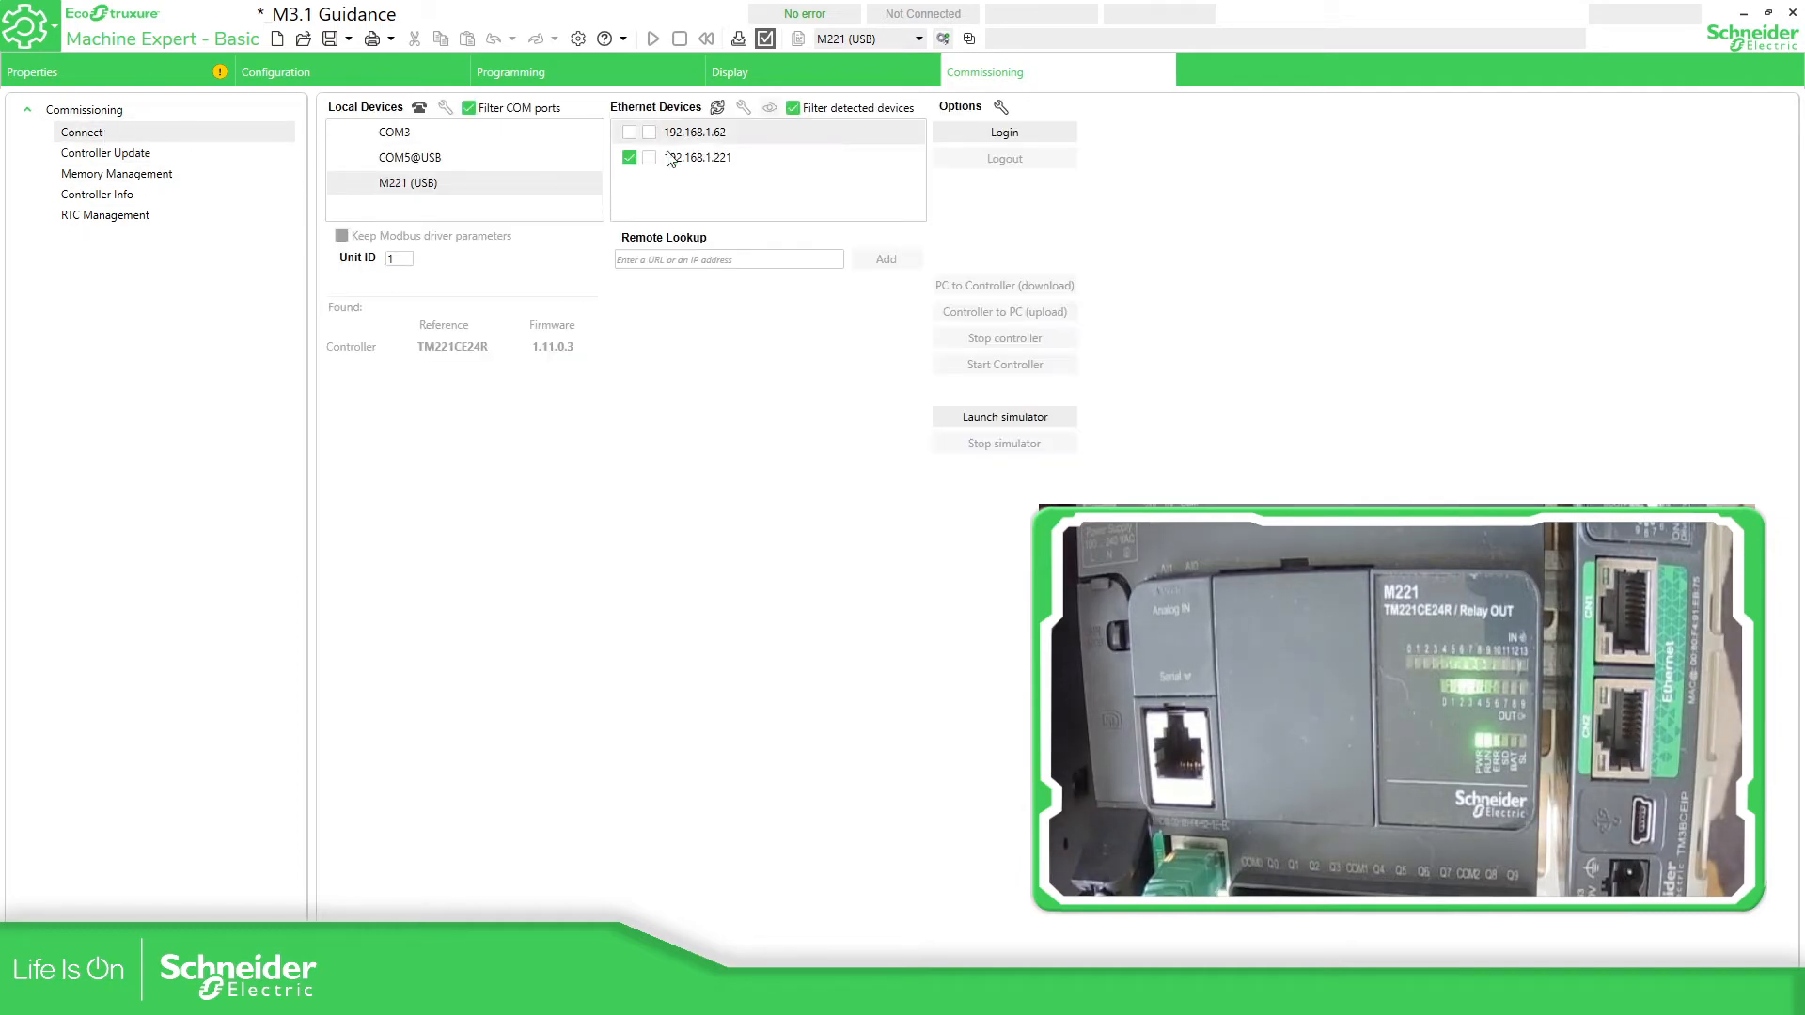
left_click(394, 188)
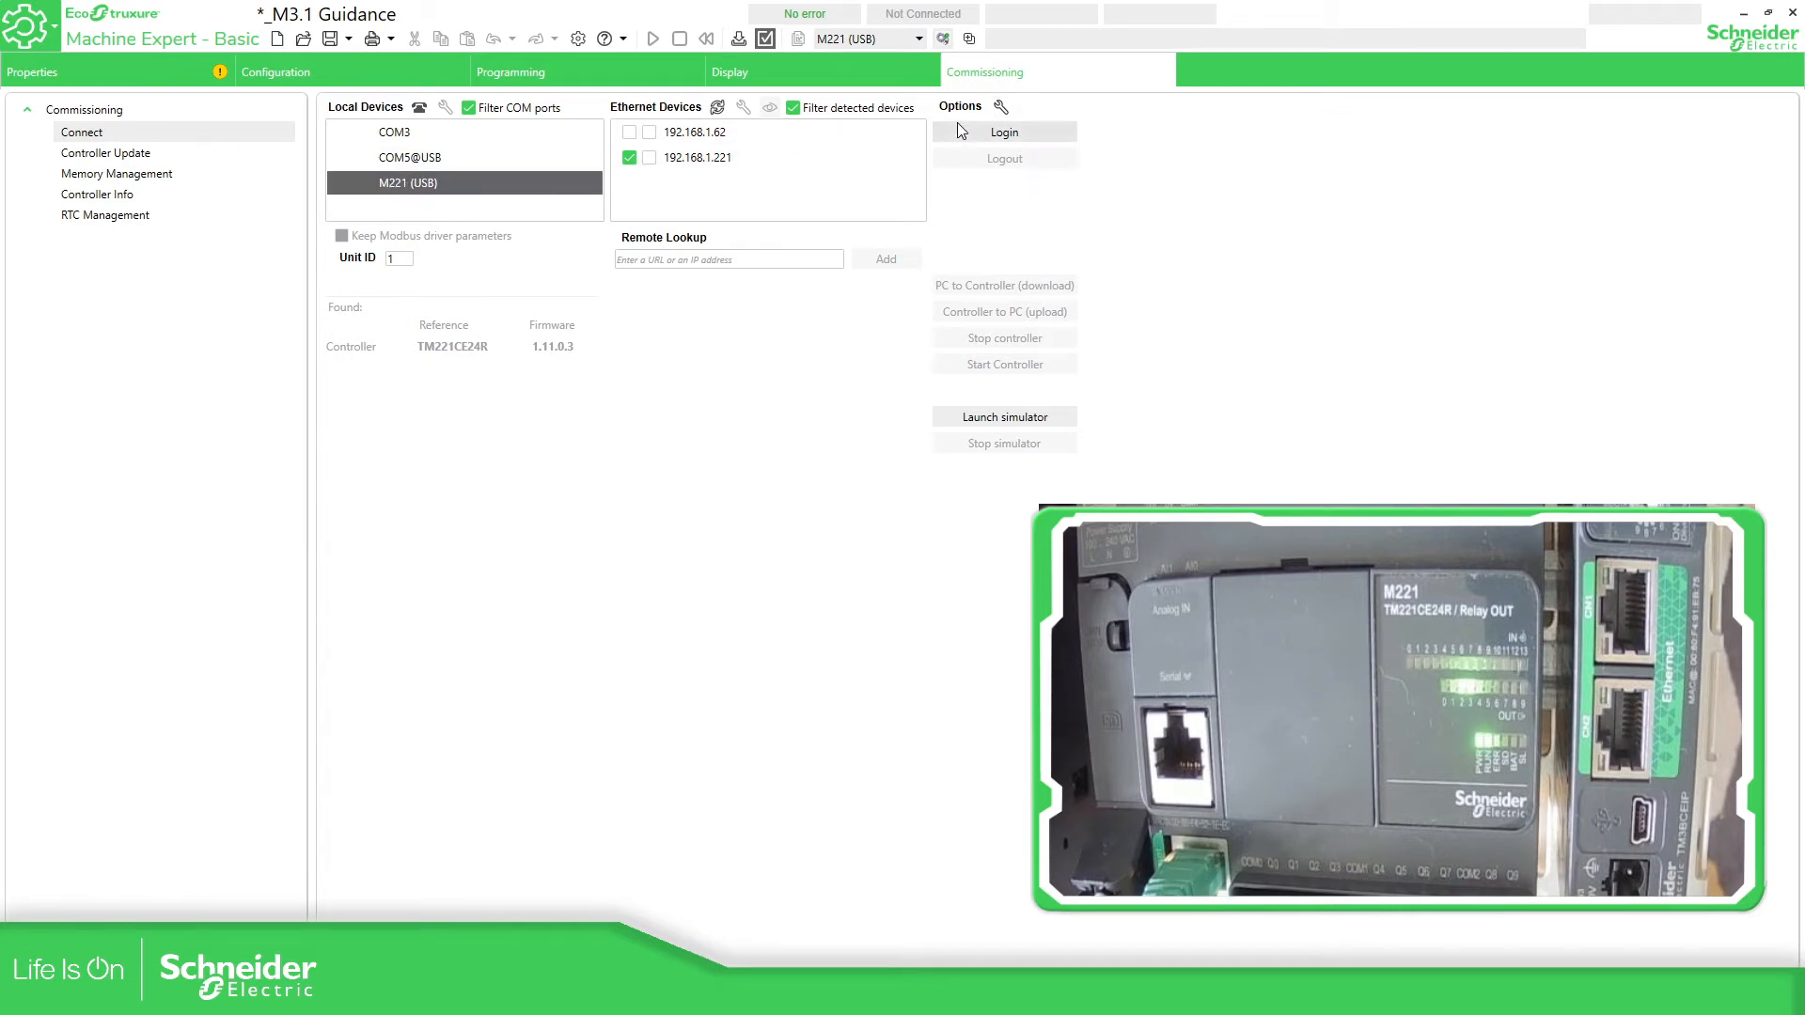
left_click(1017, 132)
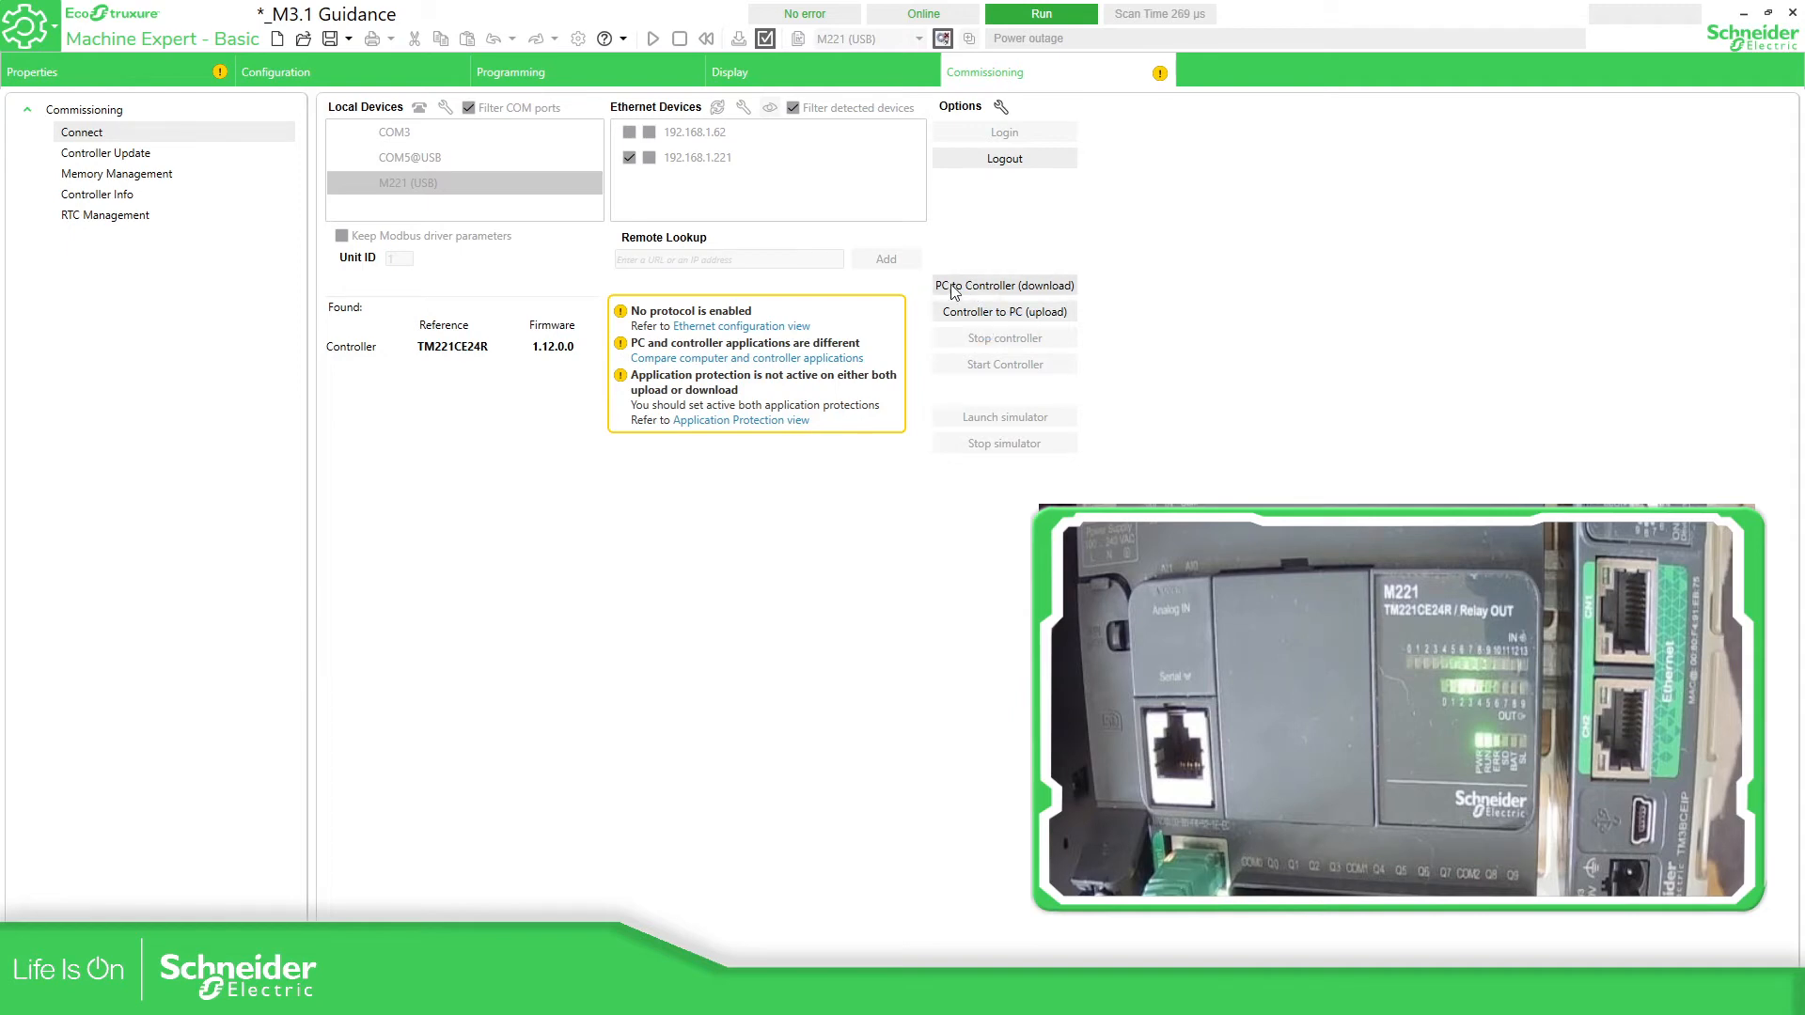
Step: Download the project from the PC to the controller, stopping it and overwriting its existing application
left_click(1040, 289)
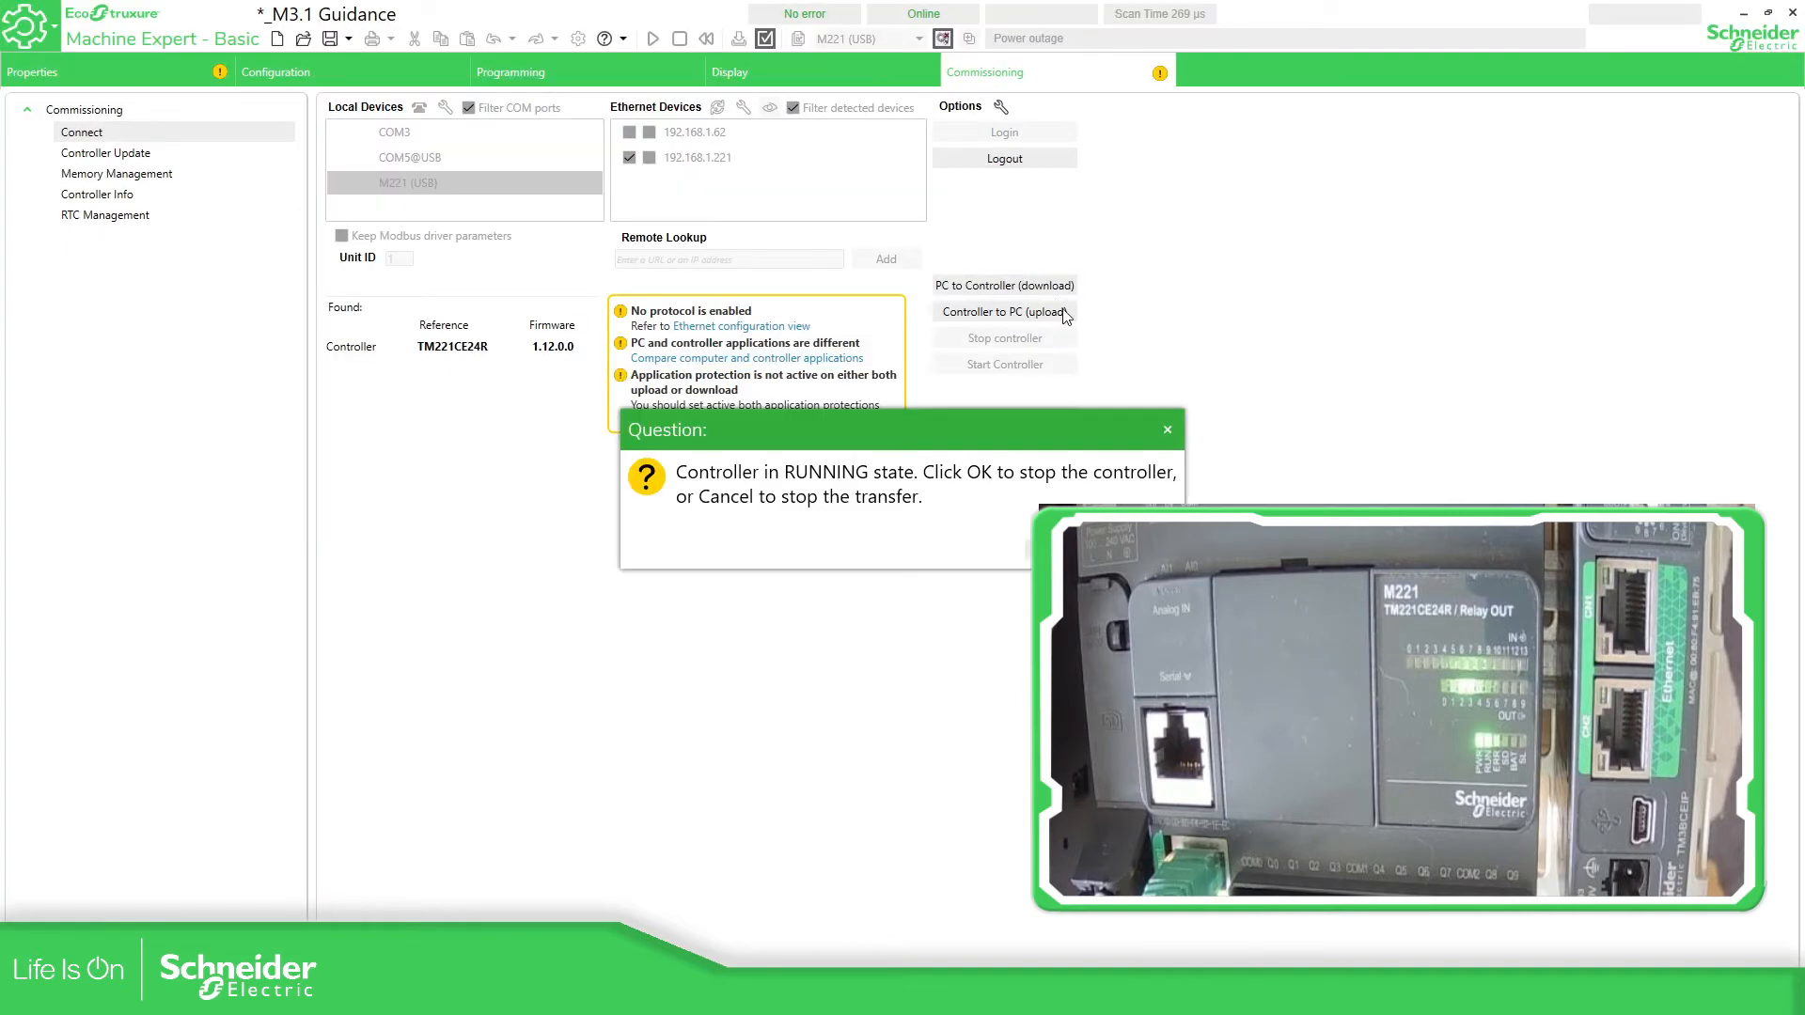
left_click_drag(887, 430, 713, 485)
left_click(888, 607)
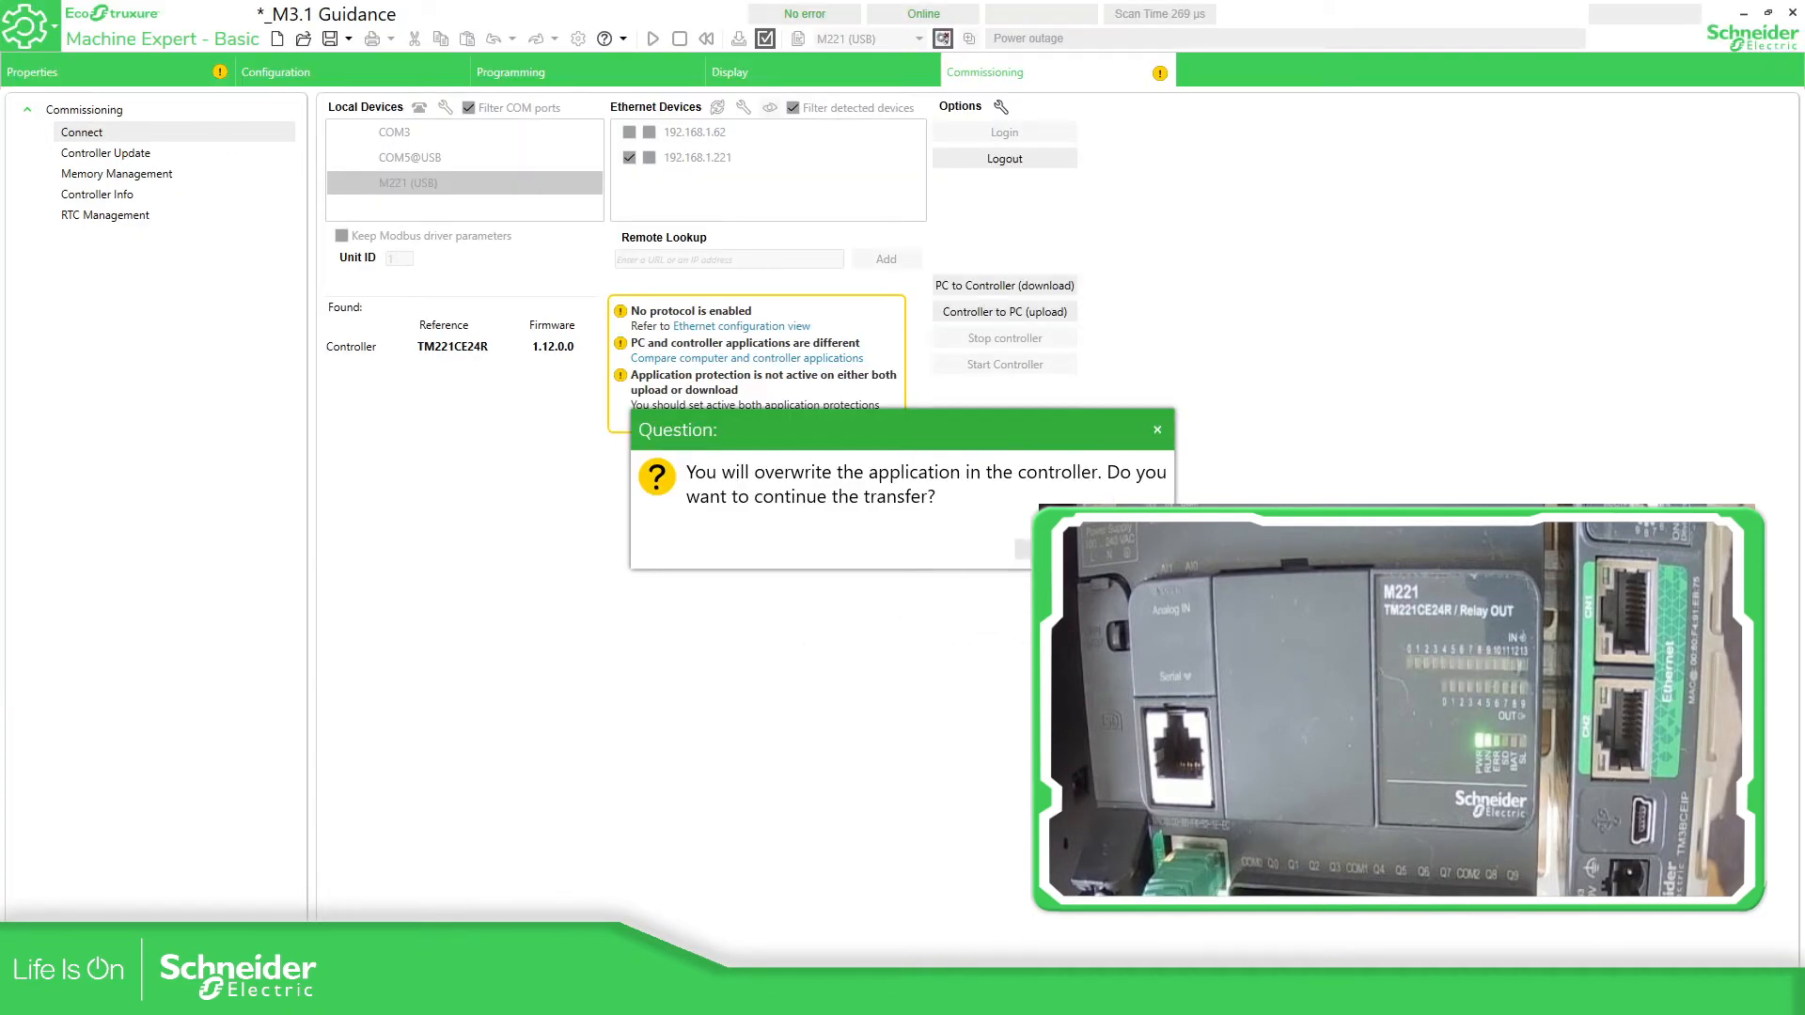
left_click(1051, 550)
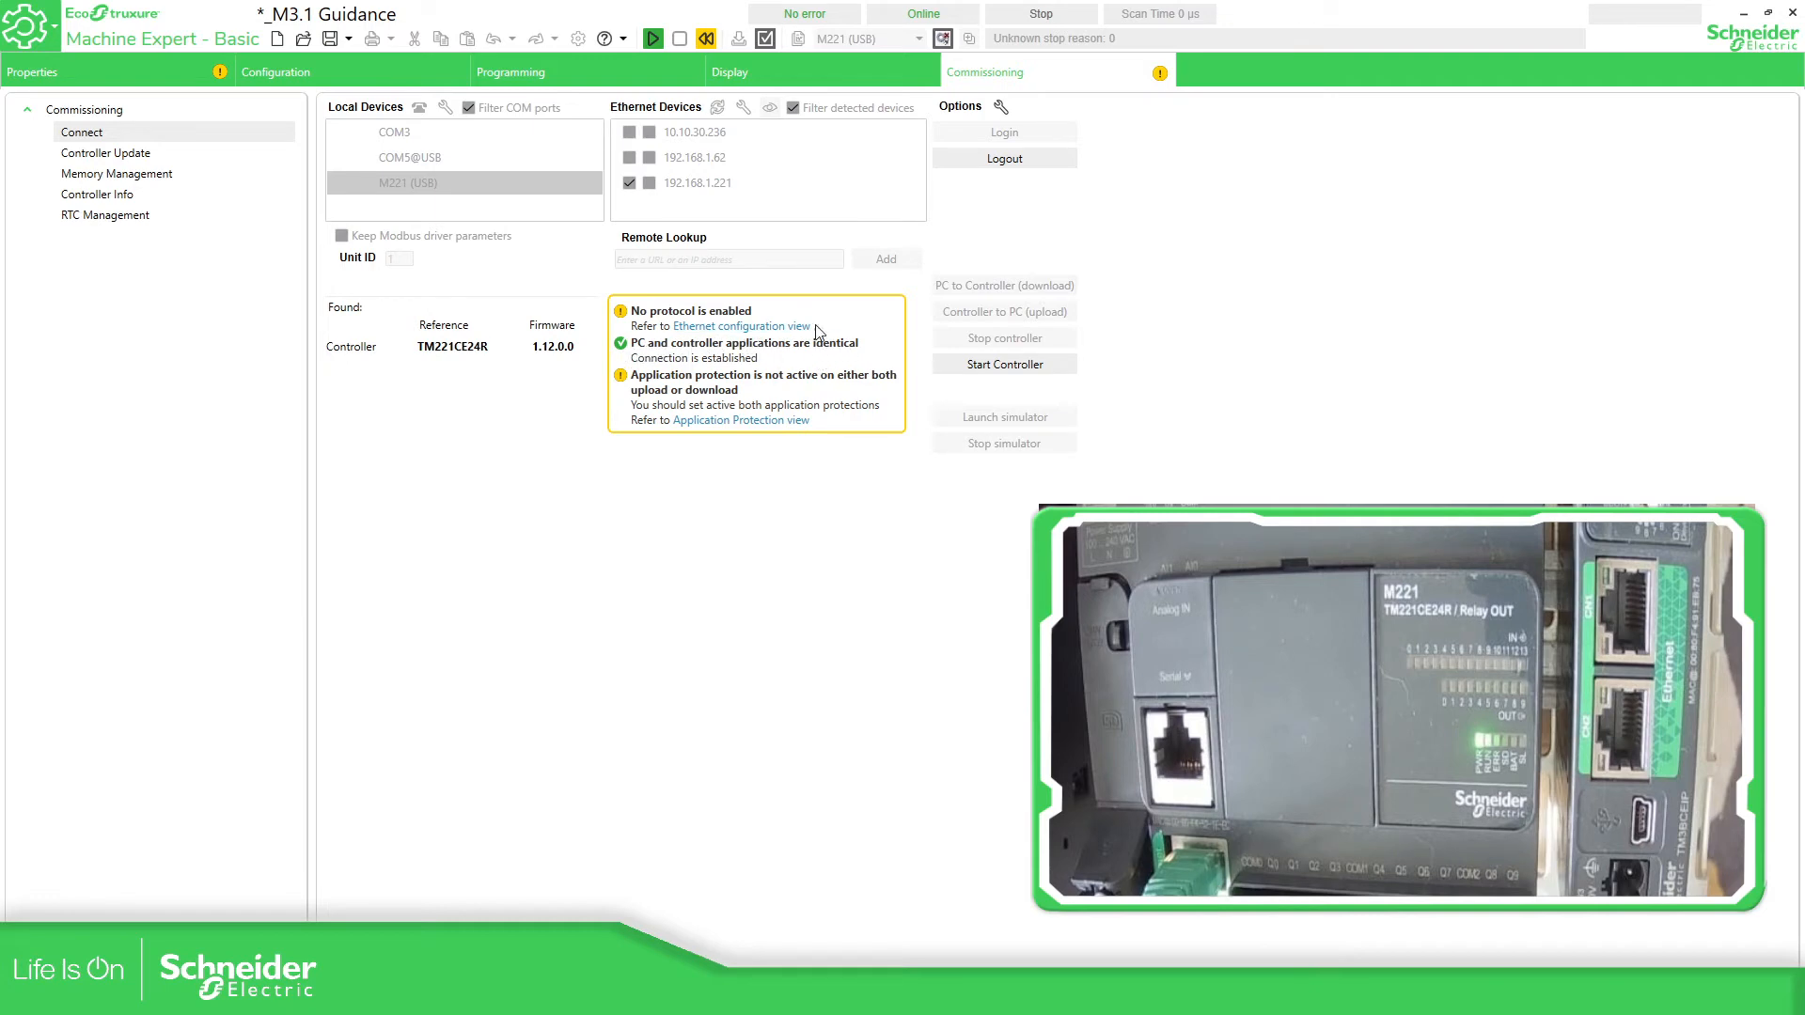
Step: Start the controller and confirm its launch
left_click(653, 40)
left_click(654, 39)
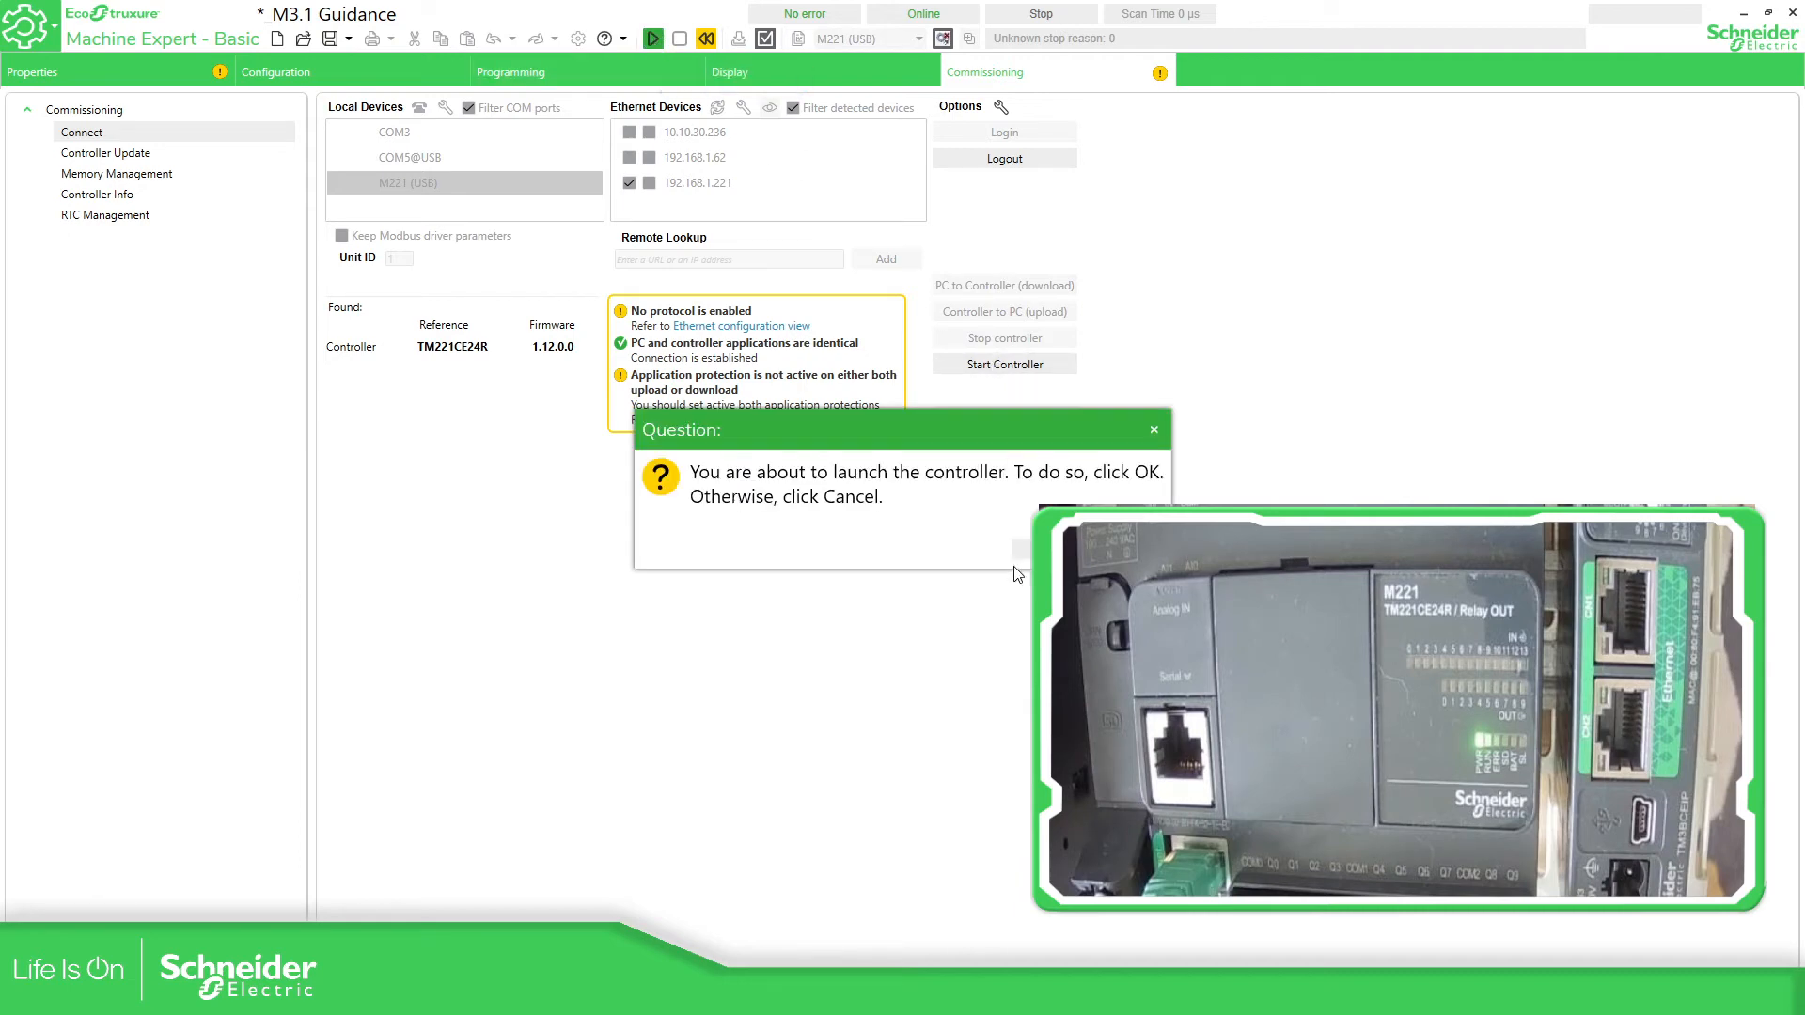
key("Return")
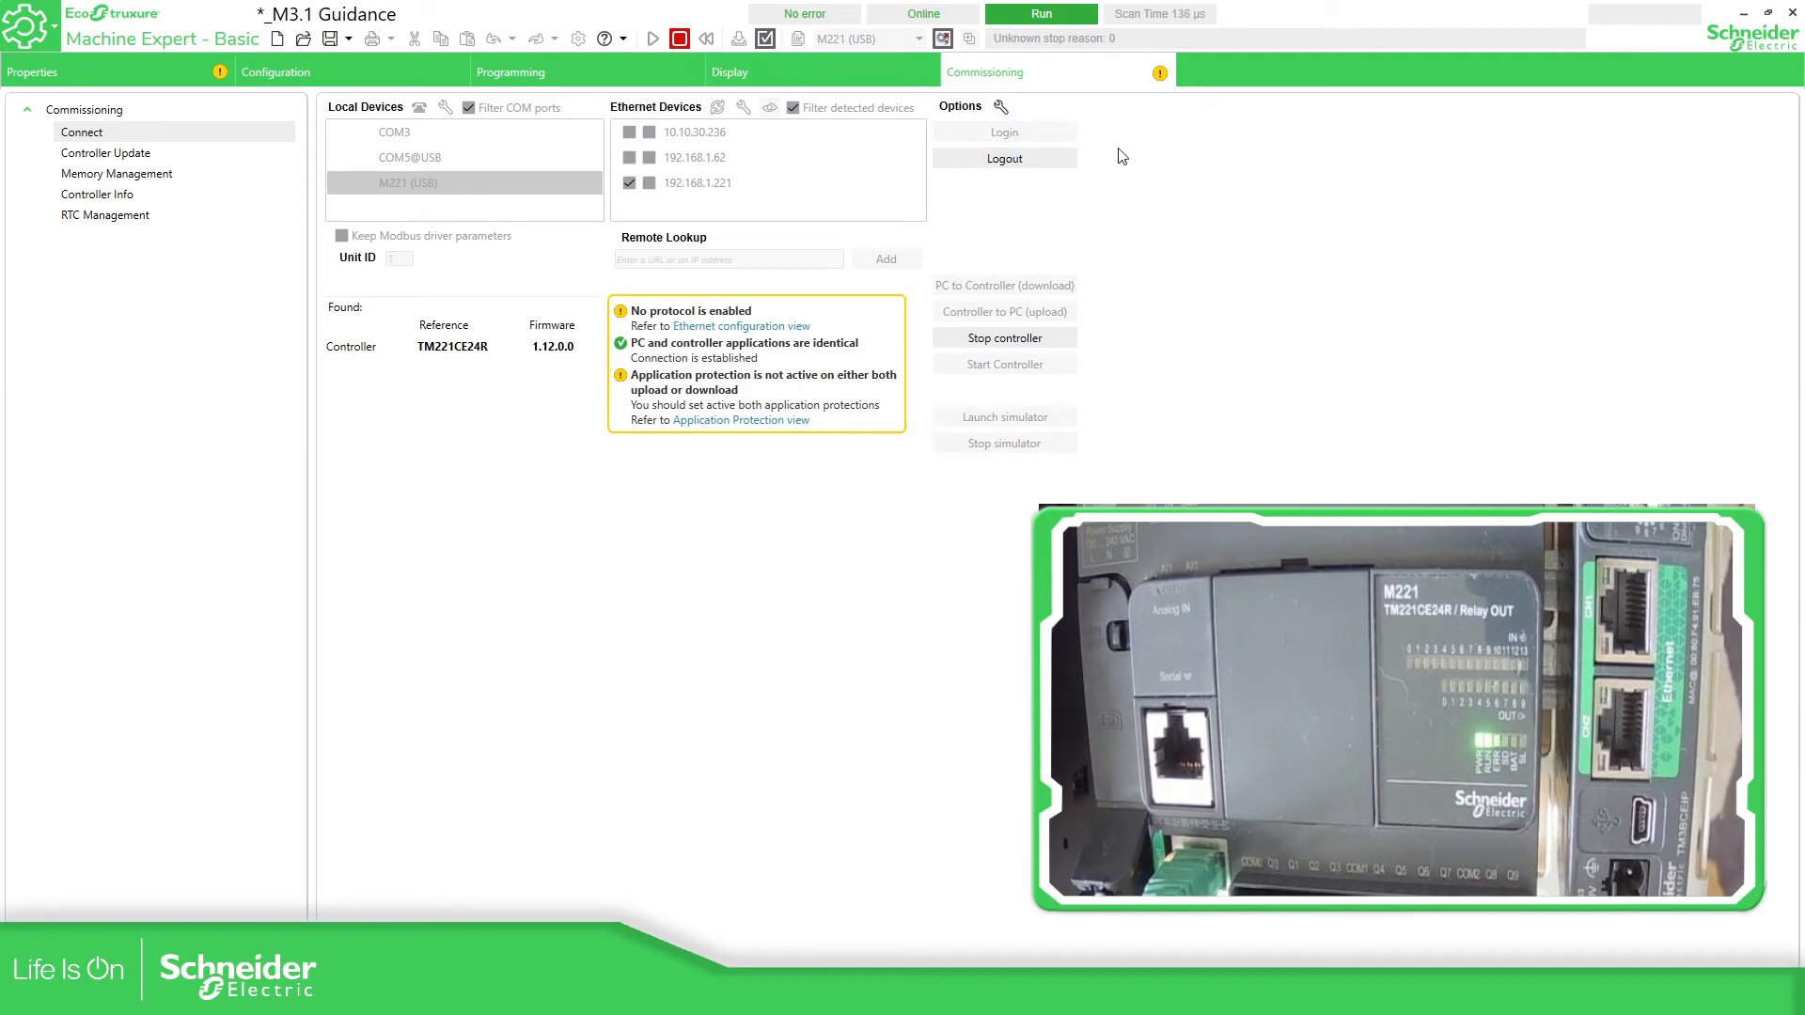
Step: Review the memory, program and project options in the download settings, and close them
left_click(1002, 109)
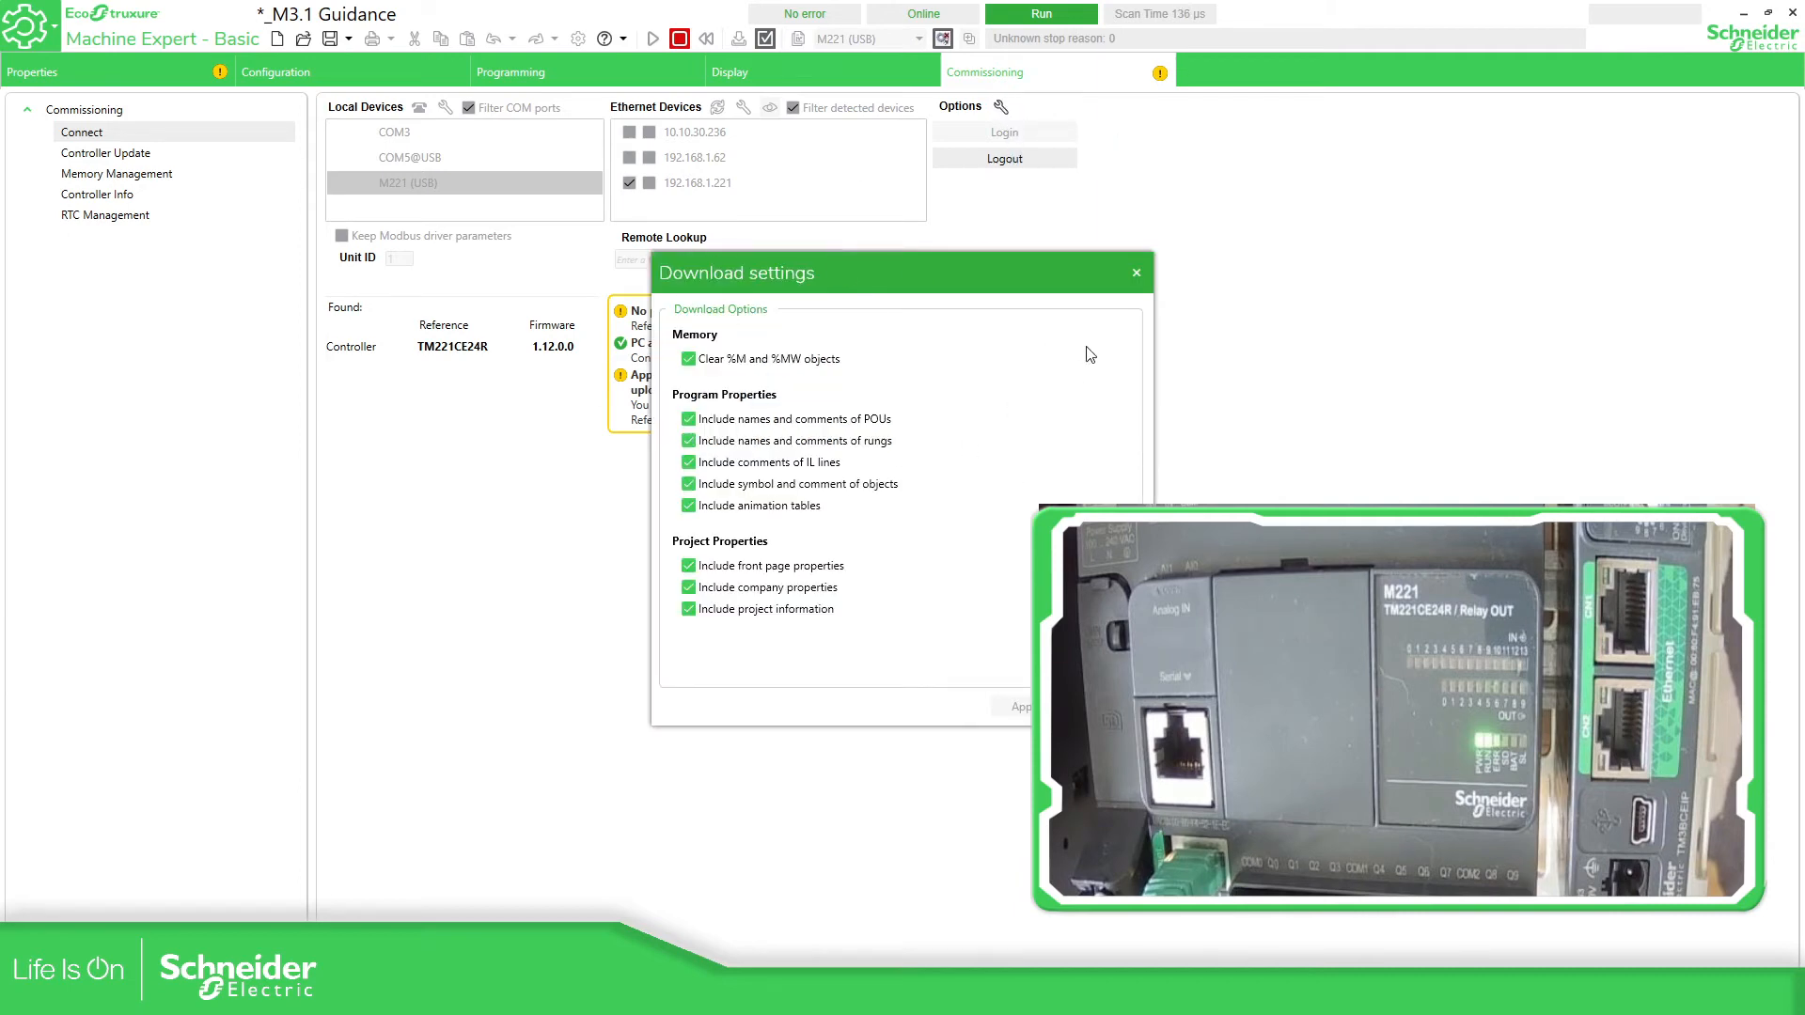
left_click_drag(849, 281, 1324, 162)
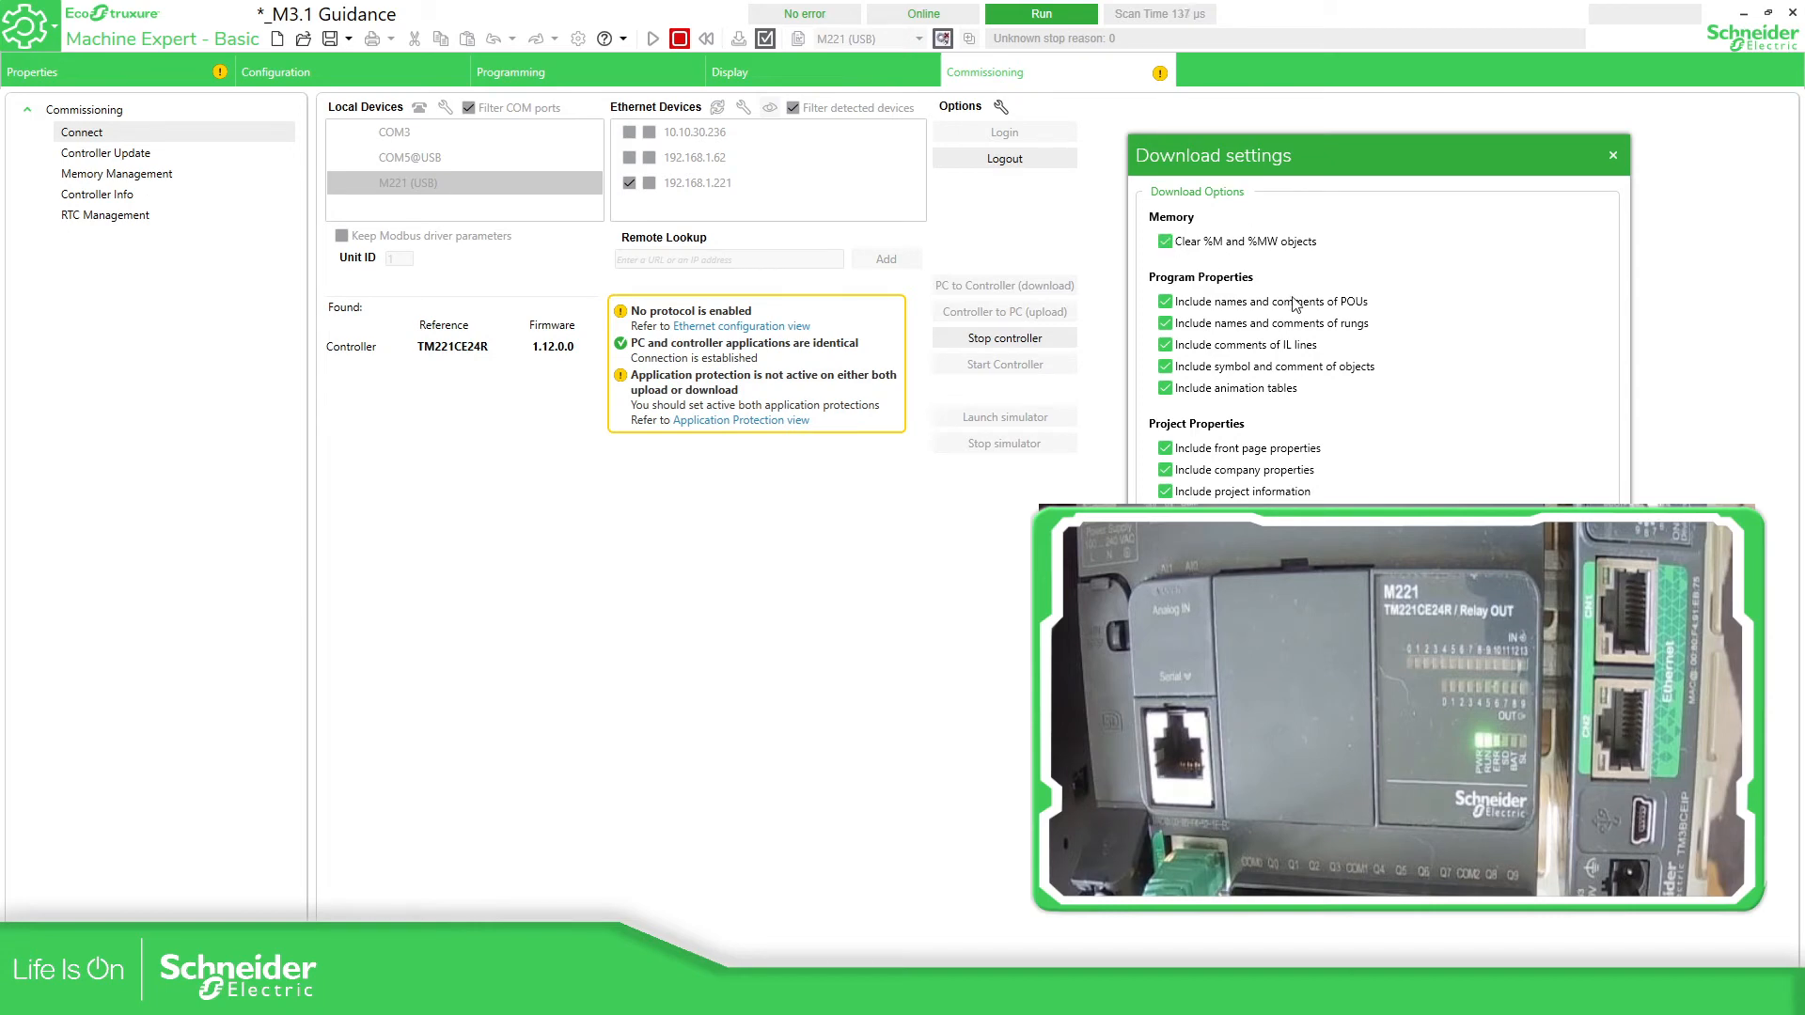
left_click(1541, 565)
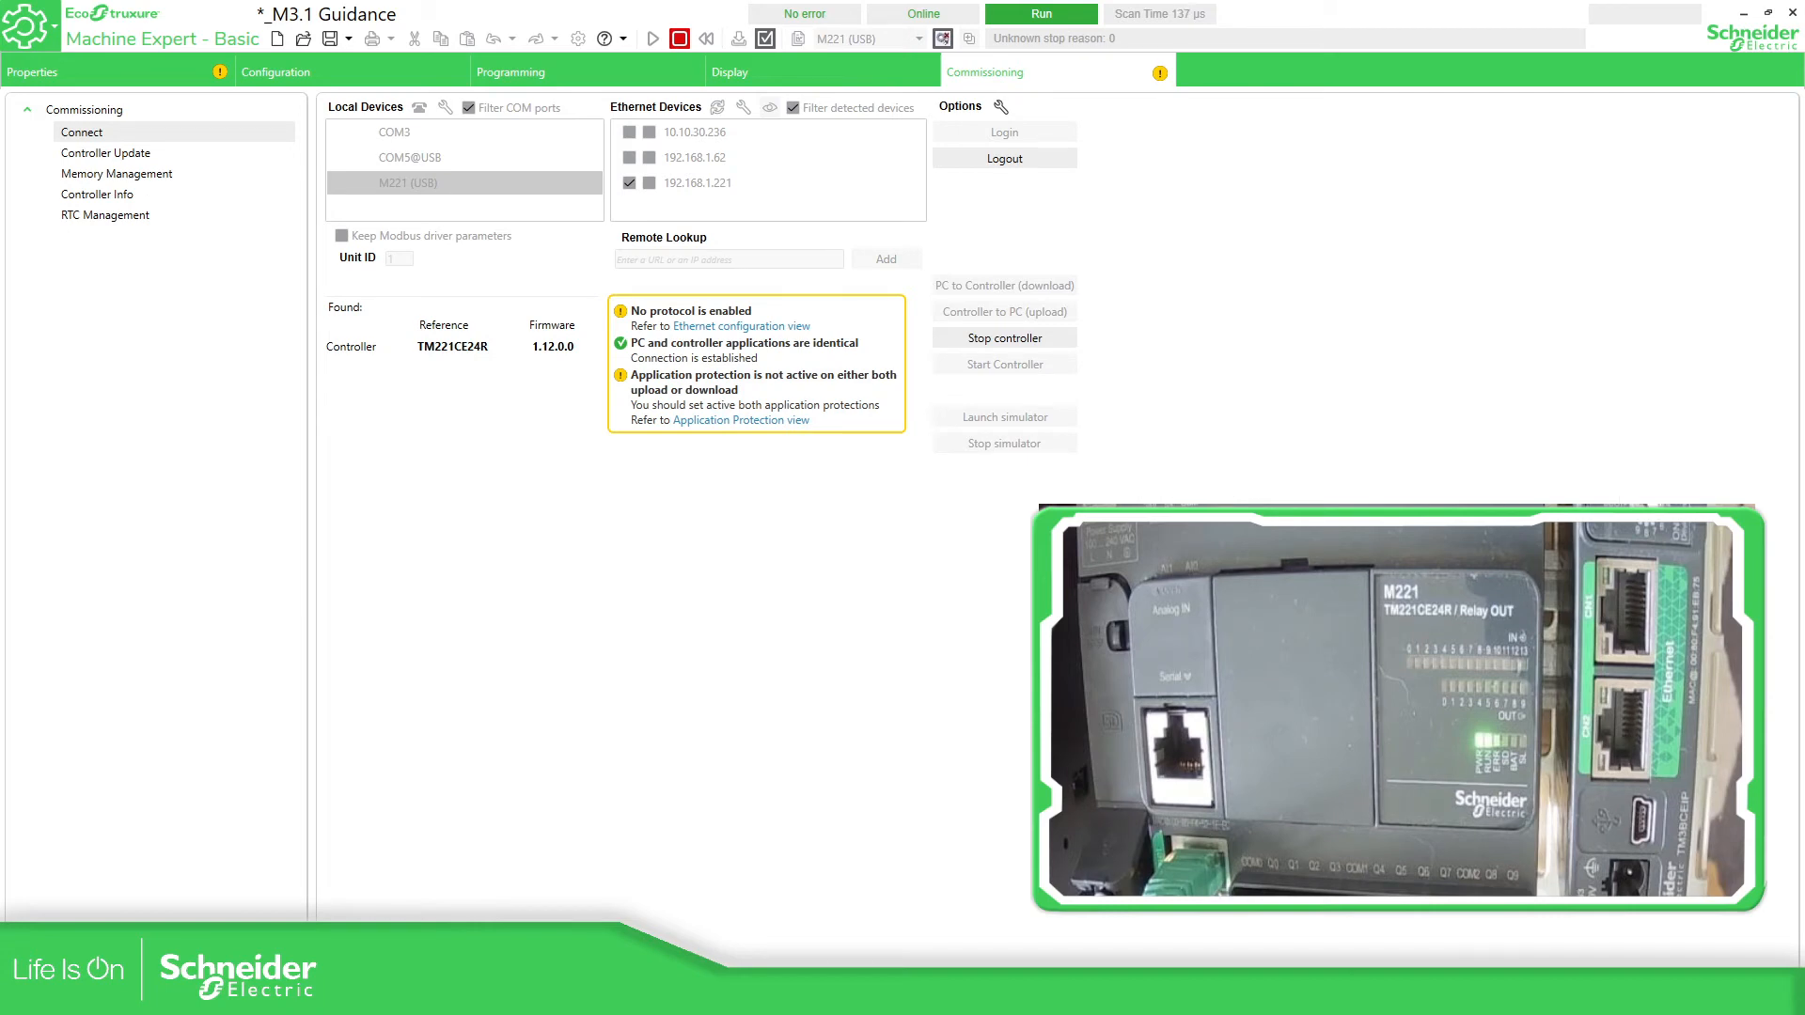
Step: Open the Table_System animation table in the programming view and add %MW50 to it
left_click(784, 73)
left_click(608, 70)
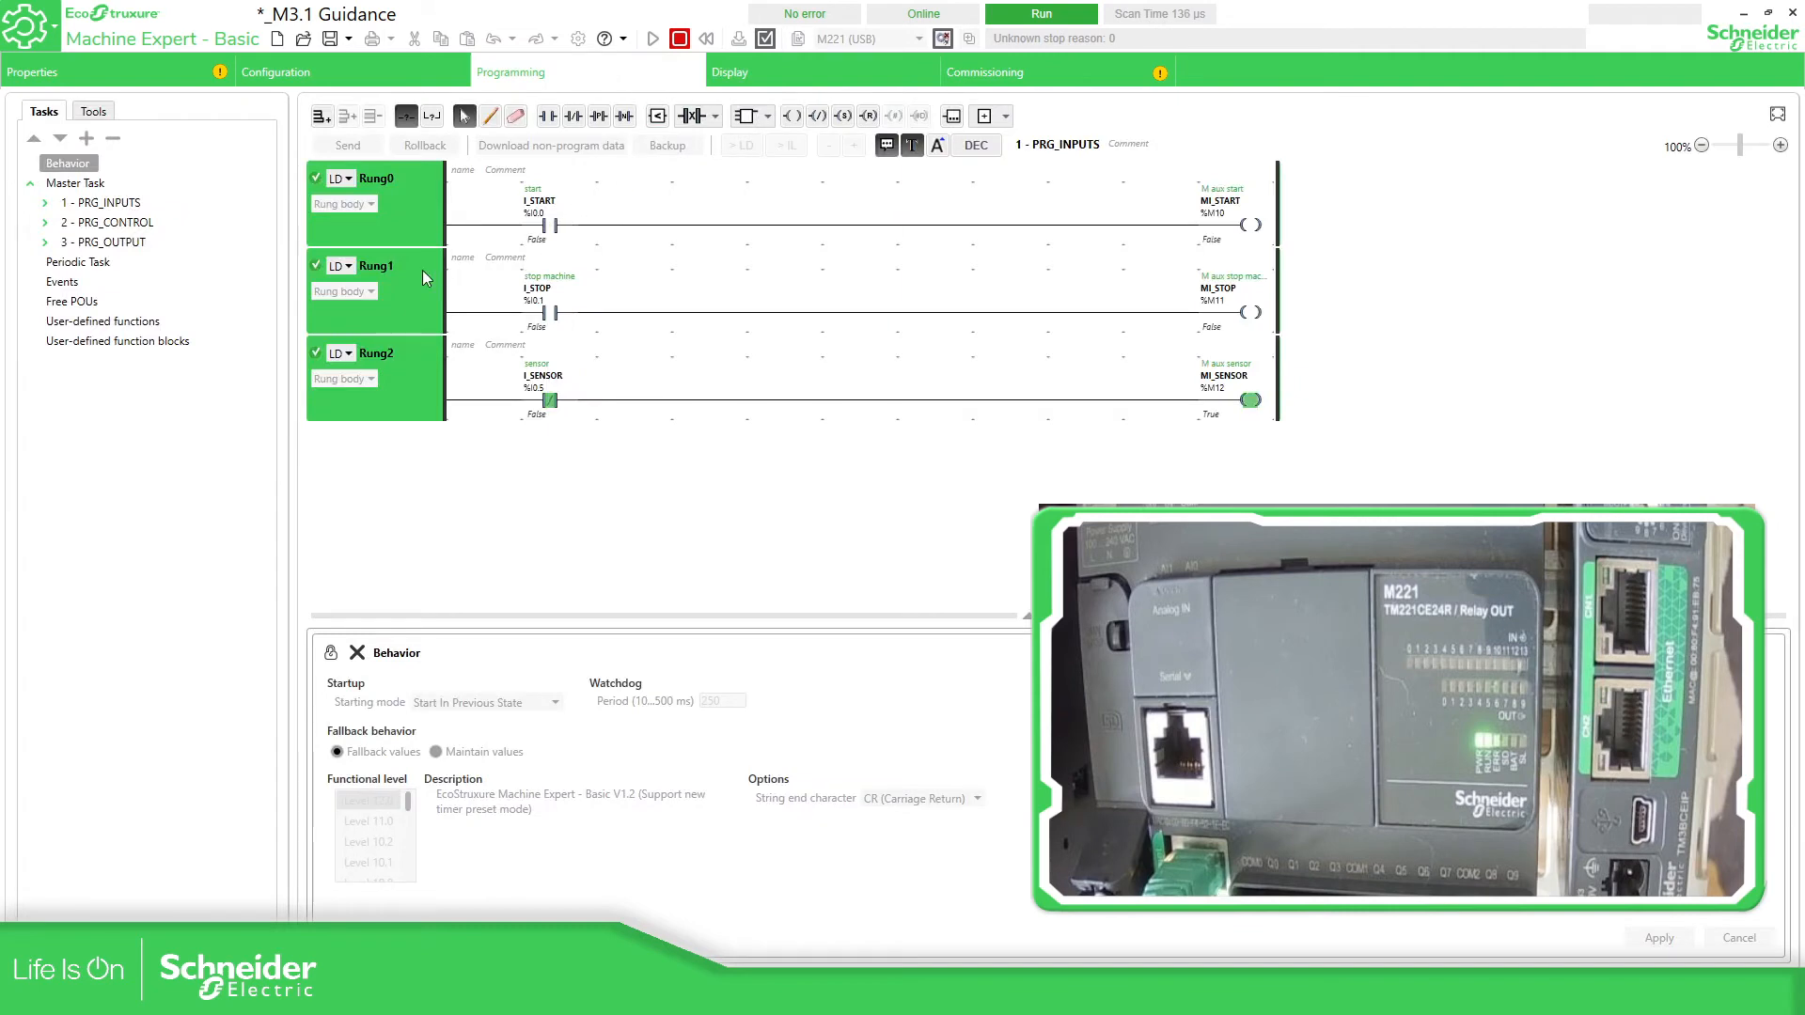
left_click(98, 118)
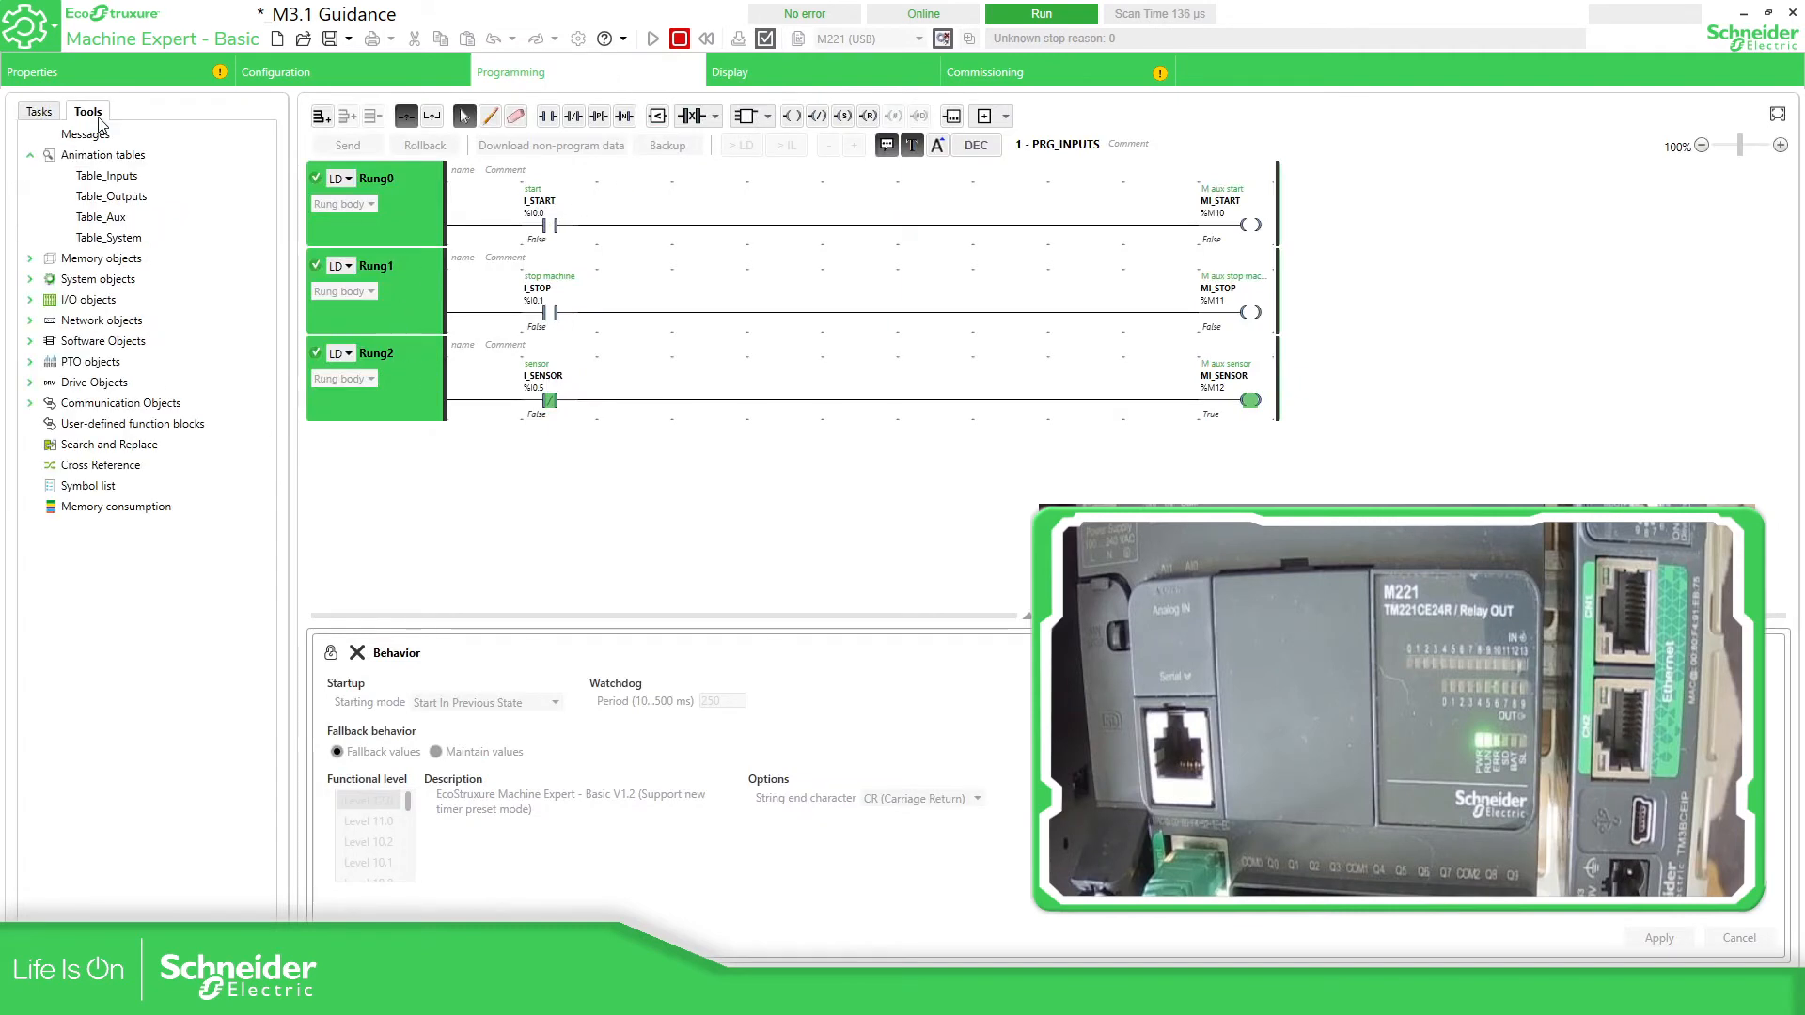
left_click(148, 241)
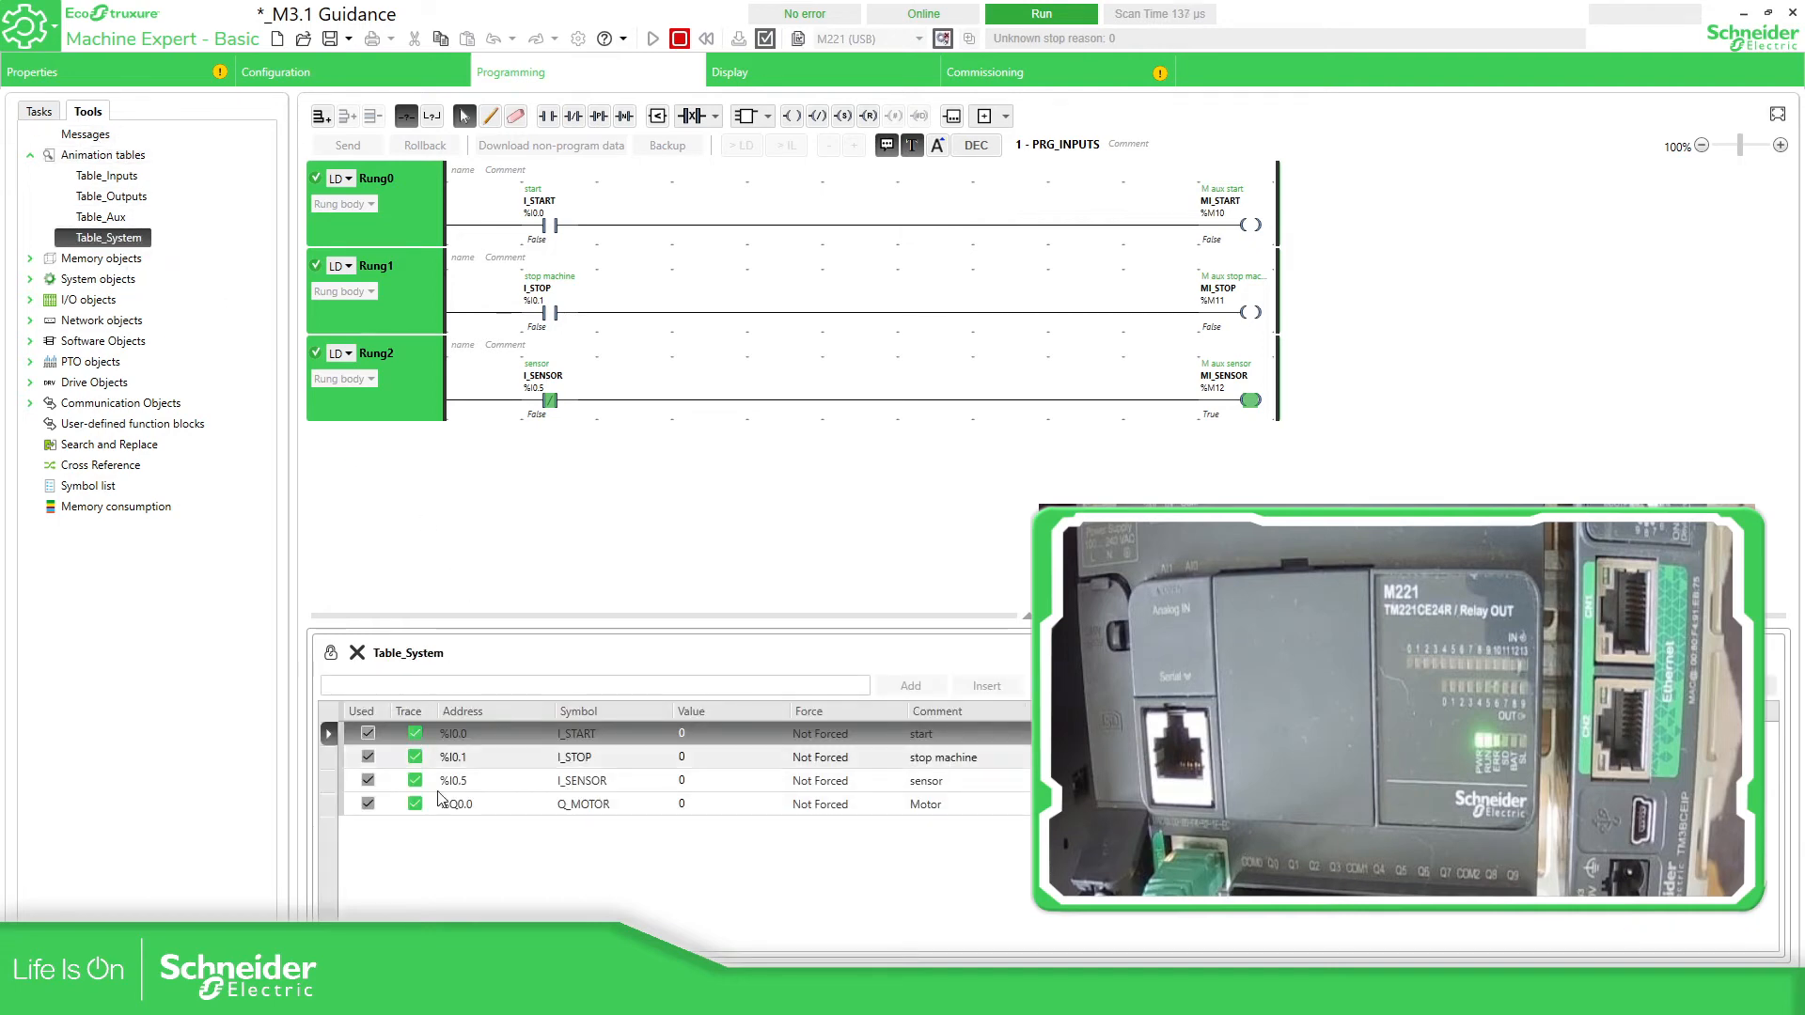
left_click(414, 686)
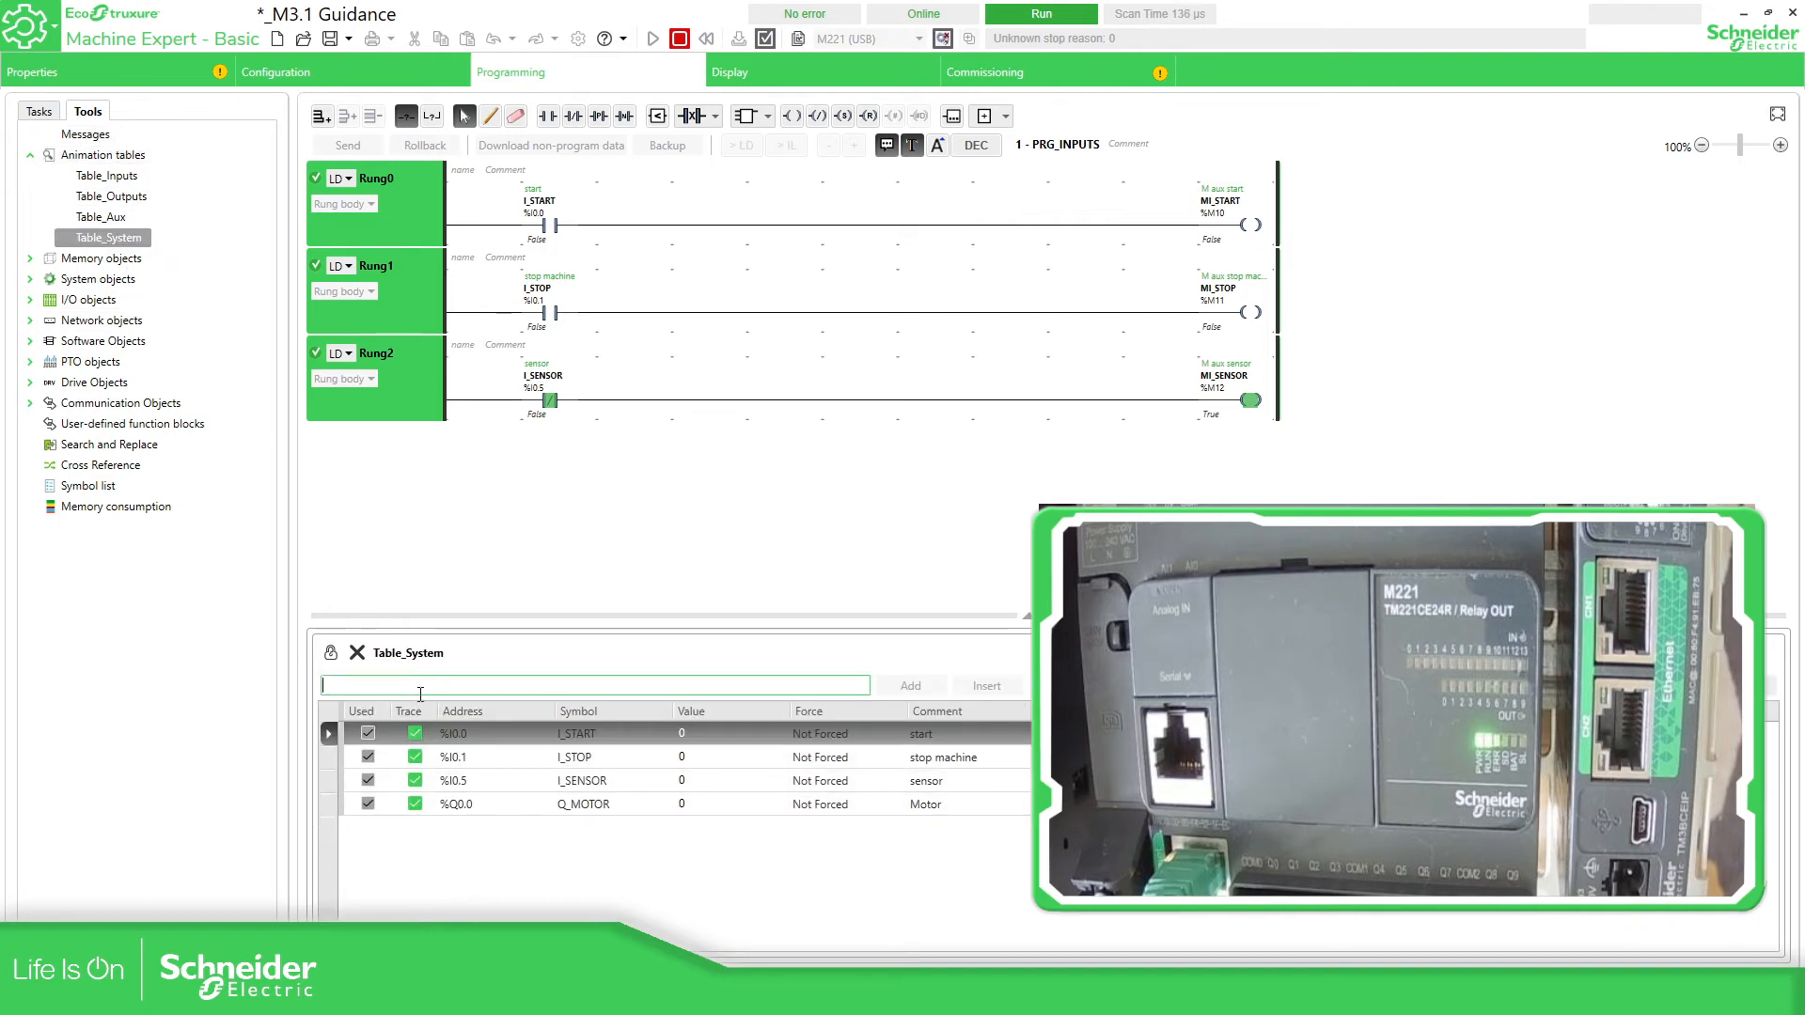
type("%")
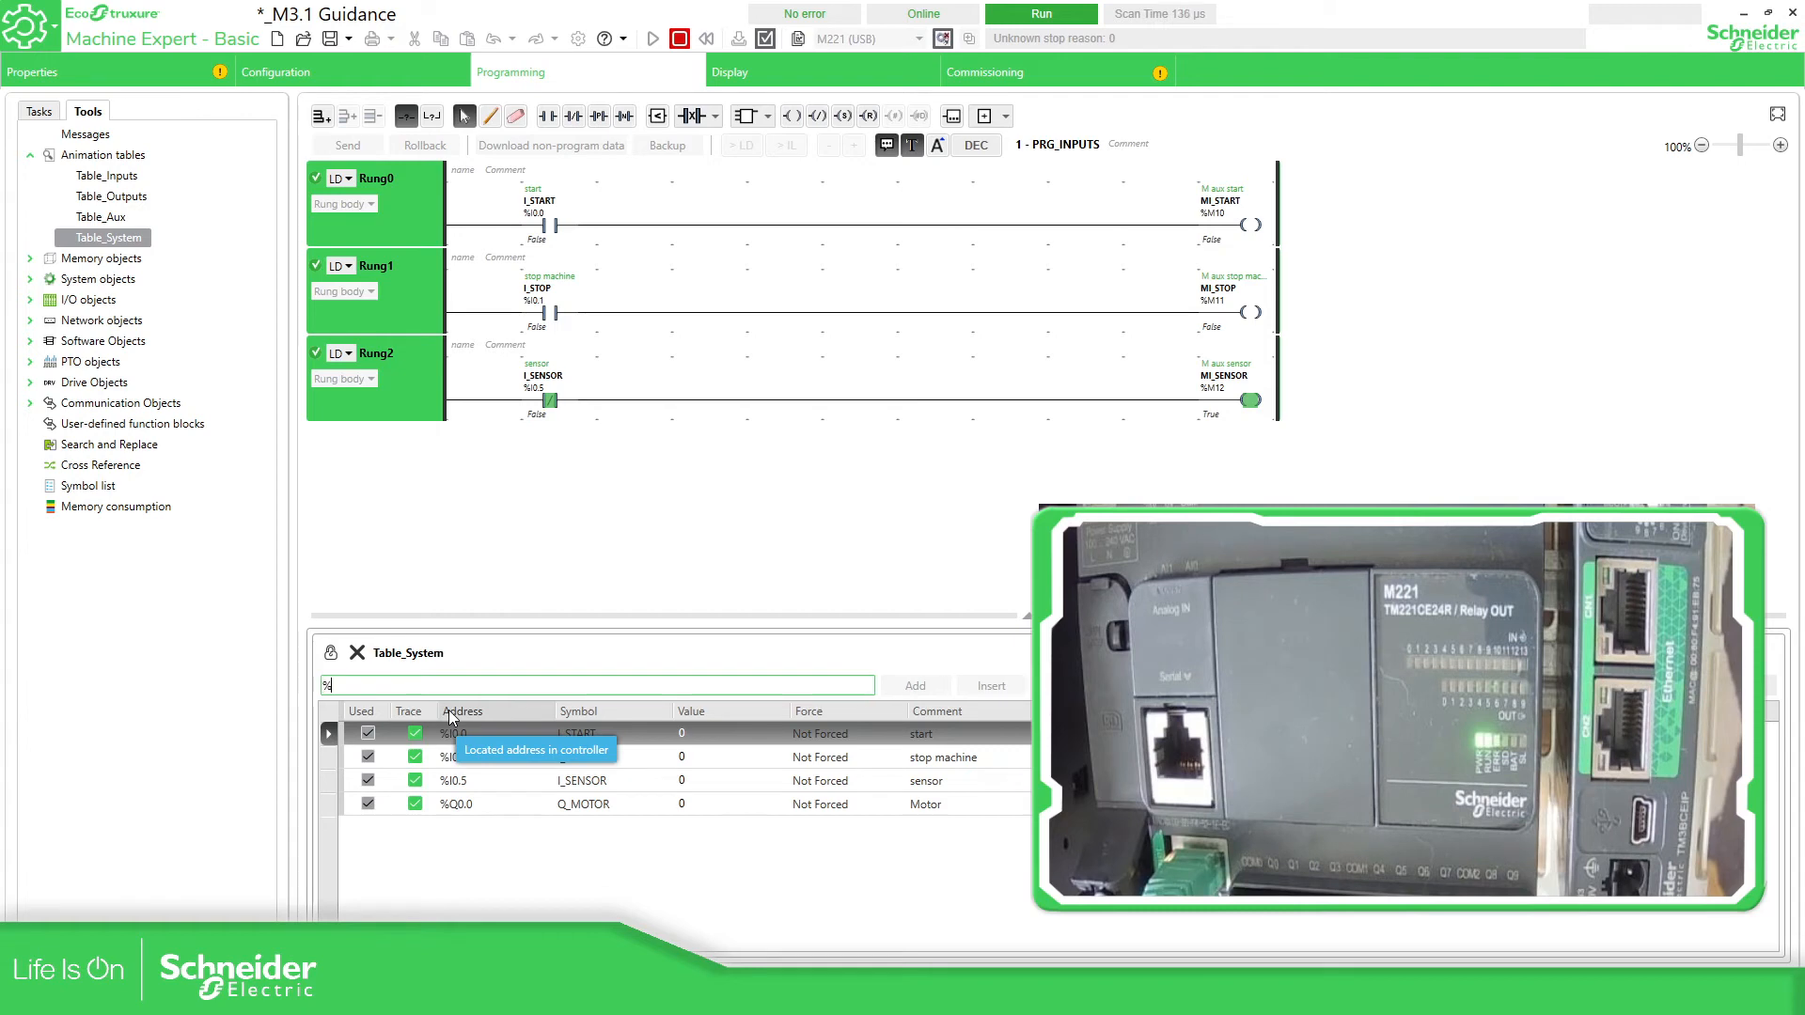
type("MW50")
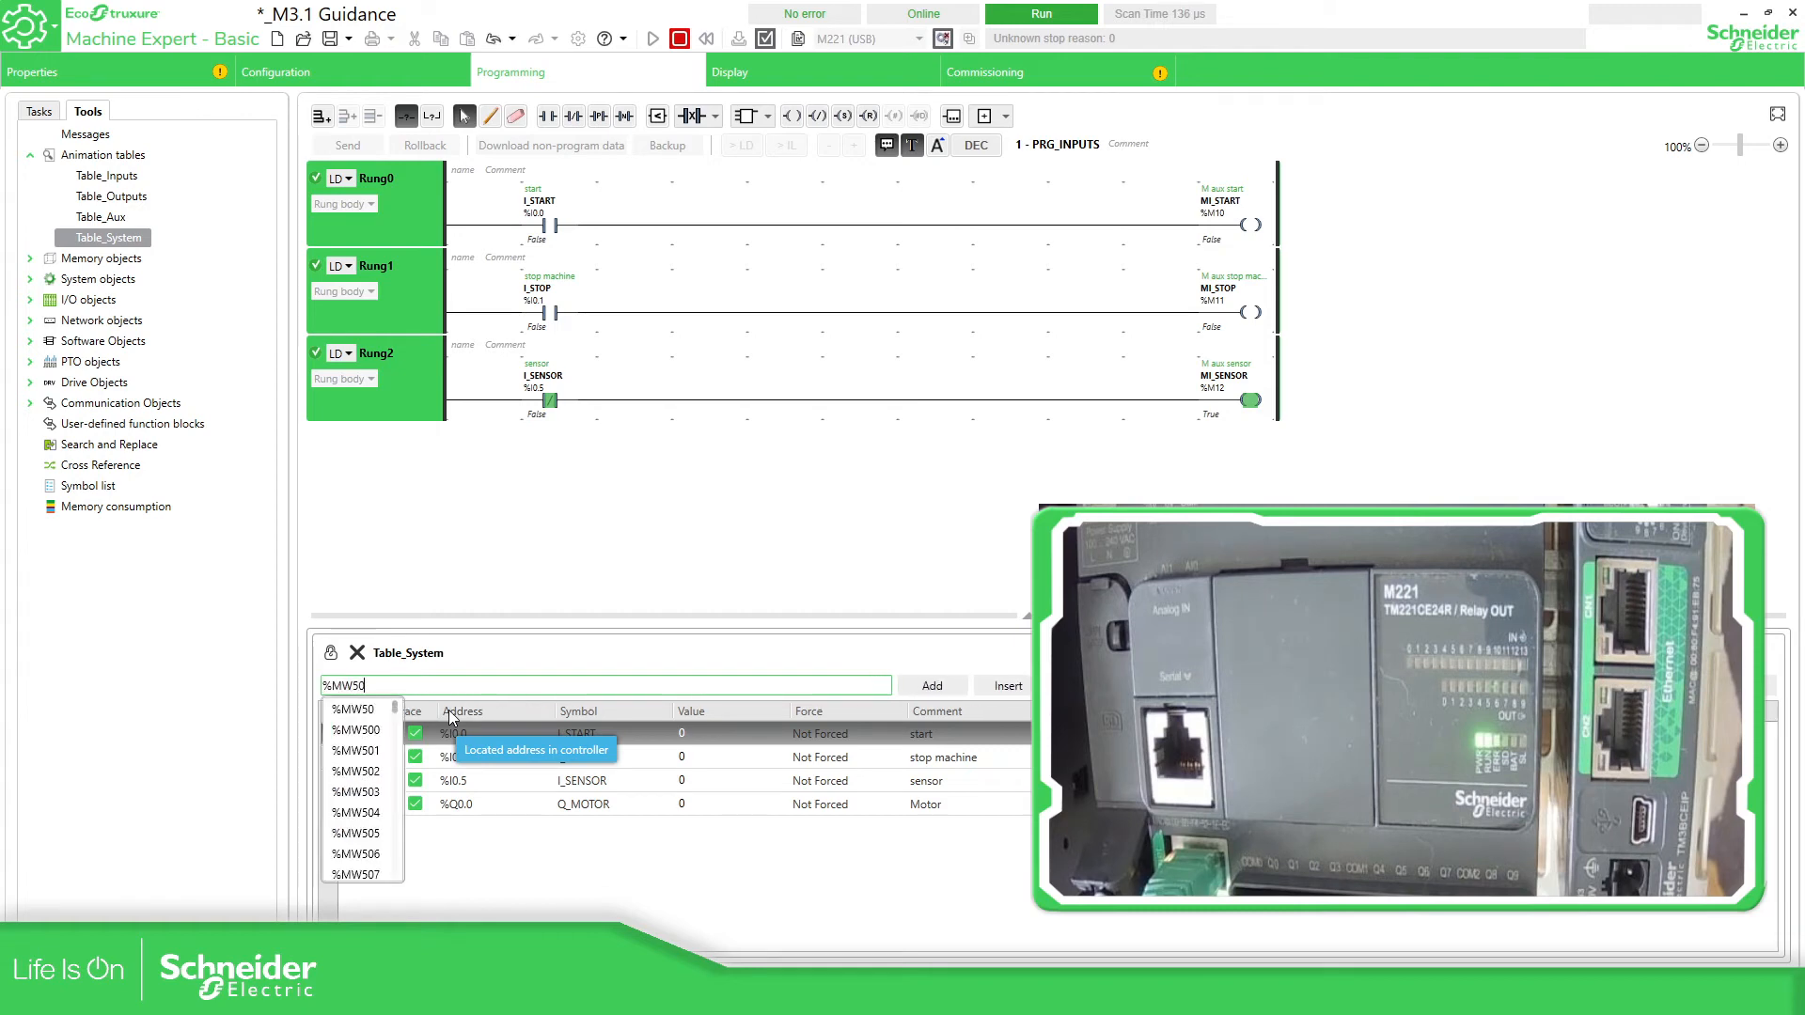
key("Return")
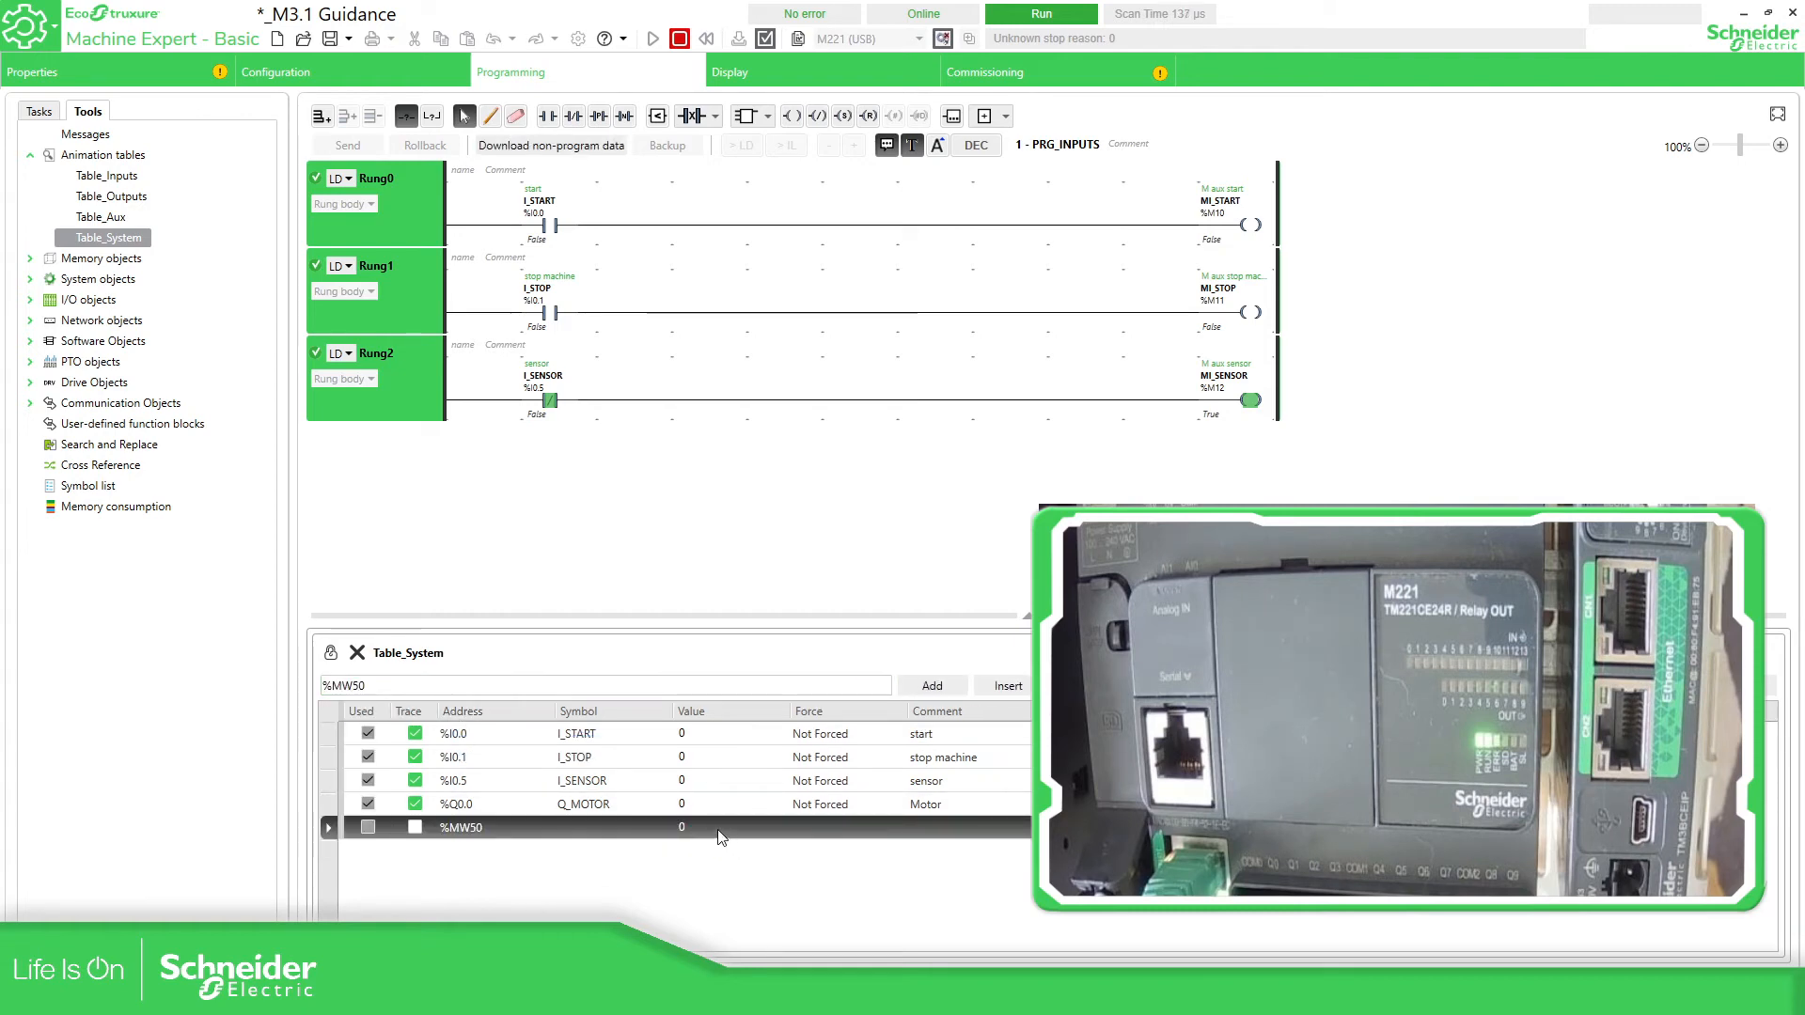
Step: Set the value of %MW50 in Table_System to 45
left_click(722, 833)
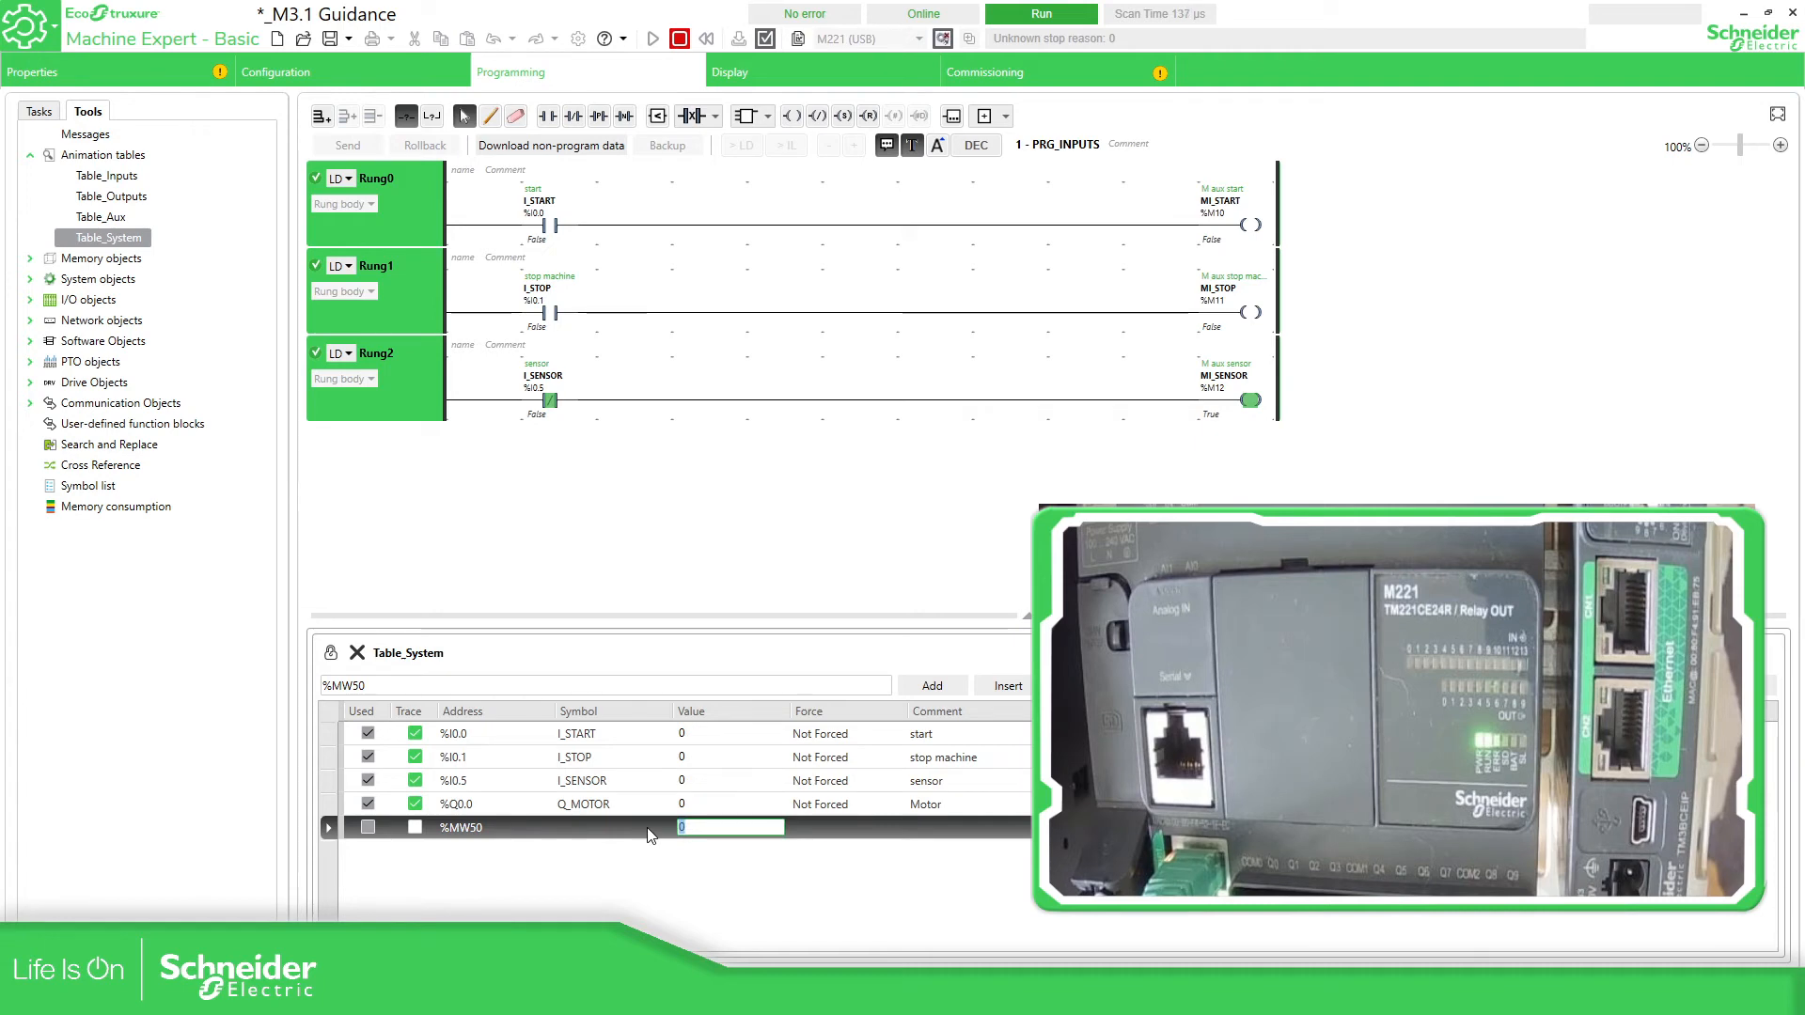
type("45")
key("Return")
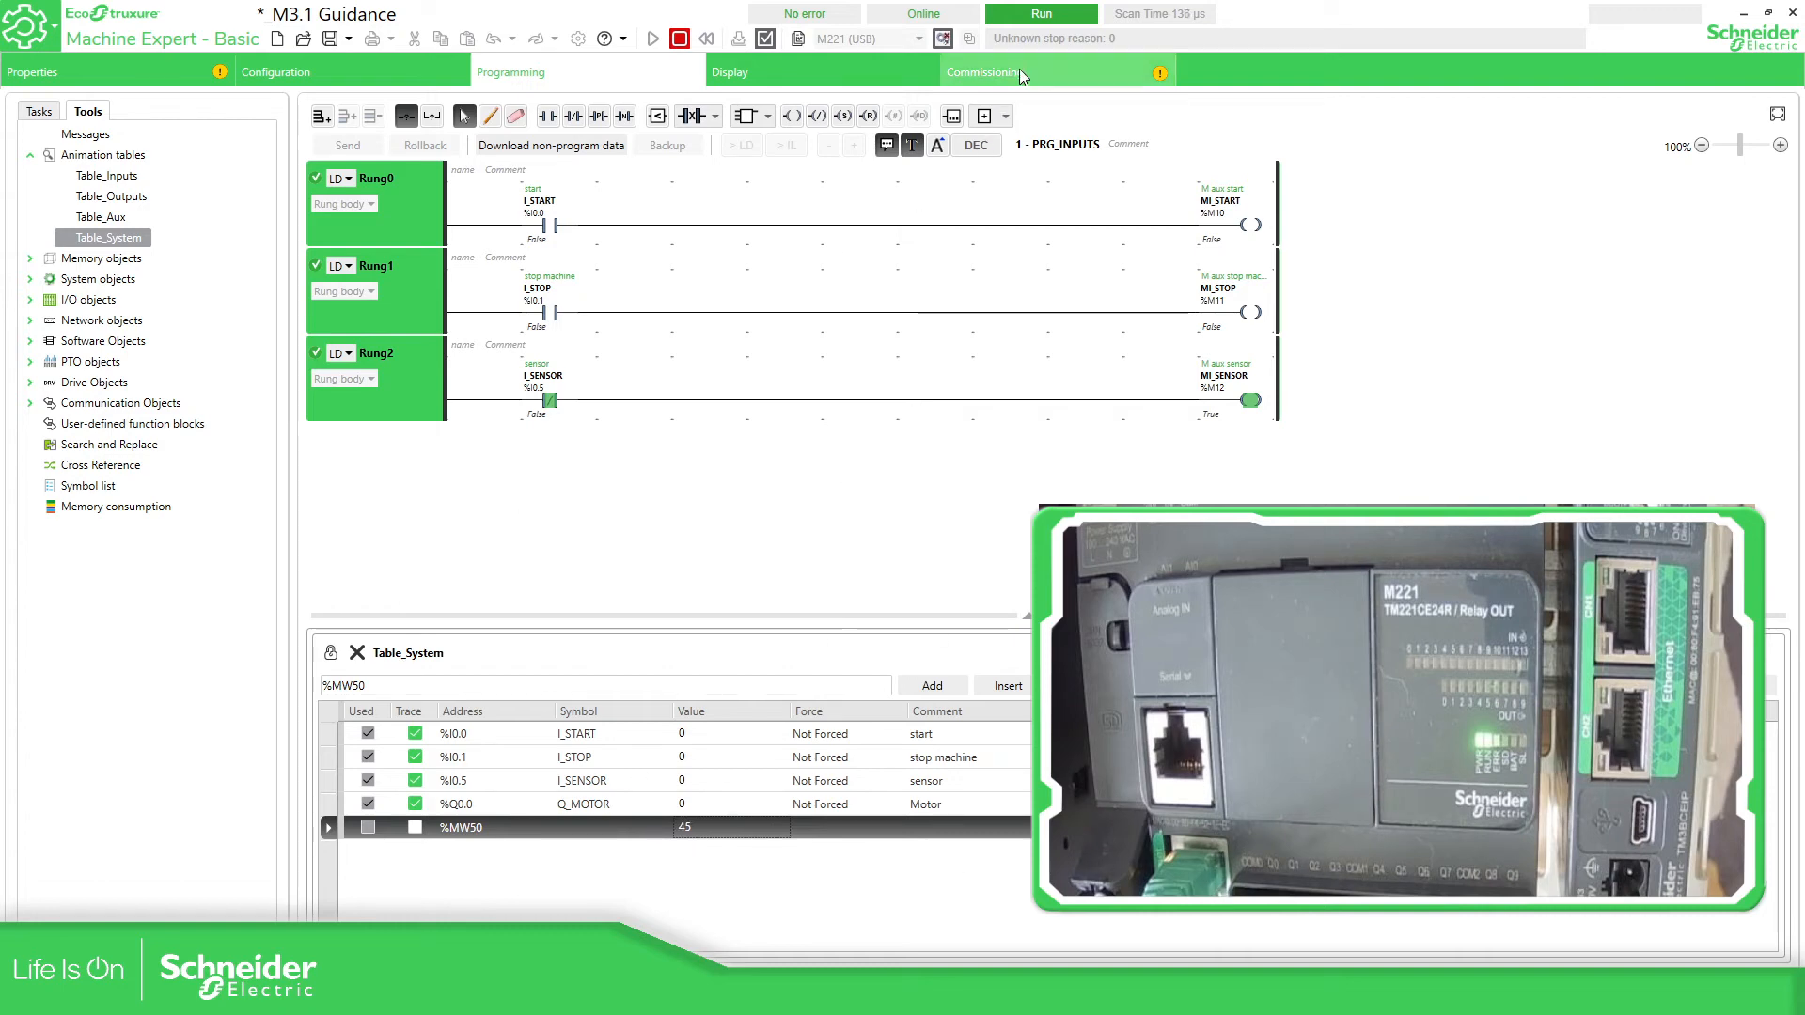
Step: Keep clearing of %M and %MW objects off in the download settings, apply them, and download to the controller
left_click(1095, 71)
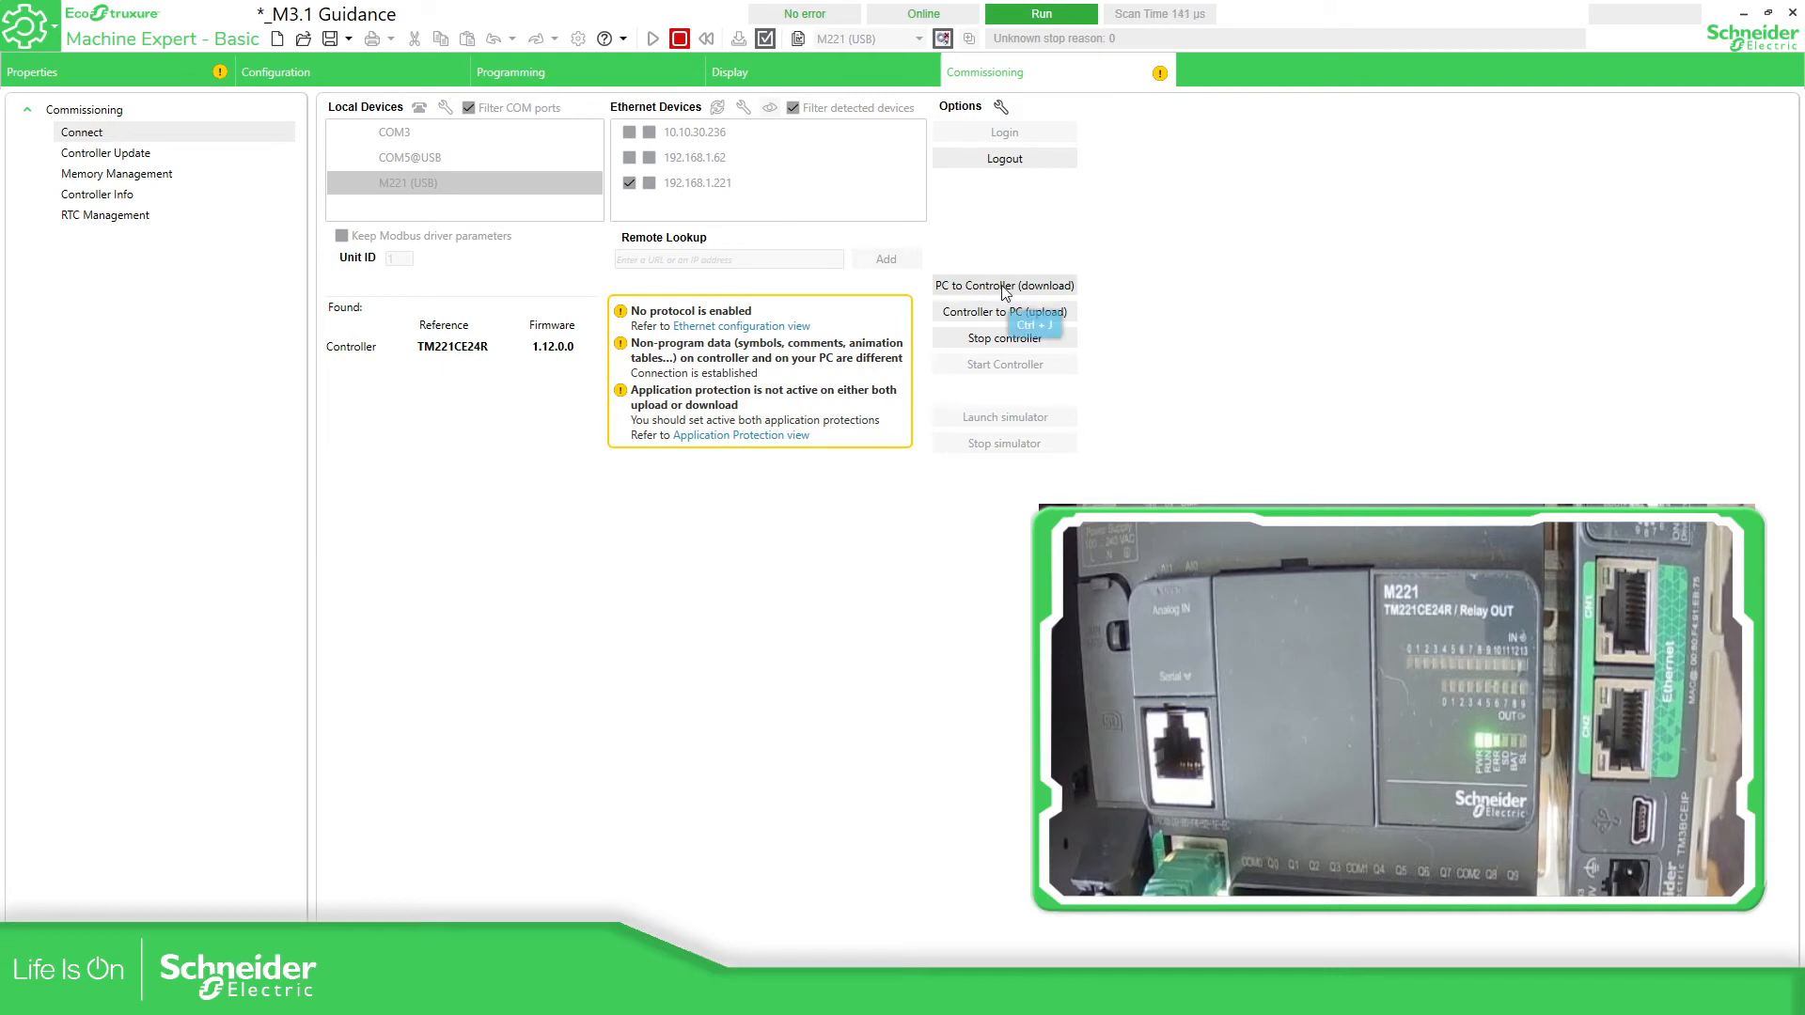
left_click(1000, 107)
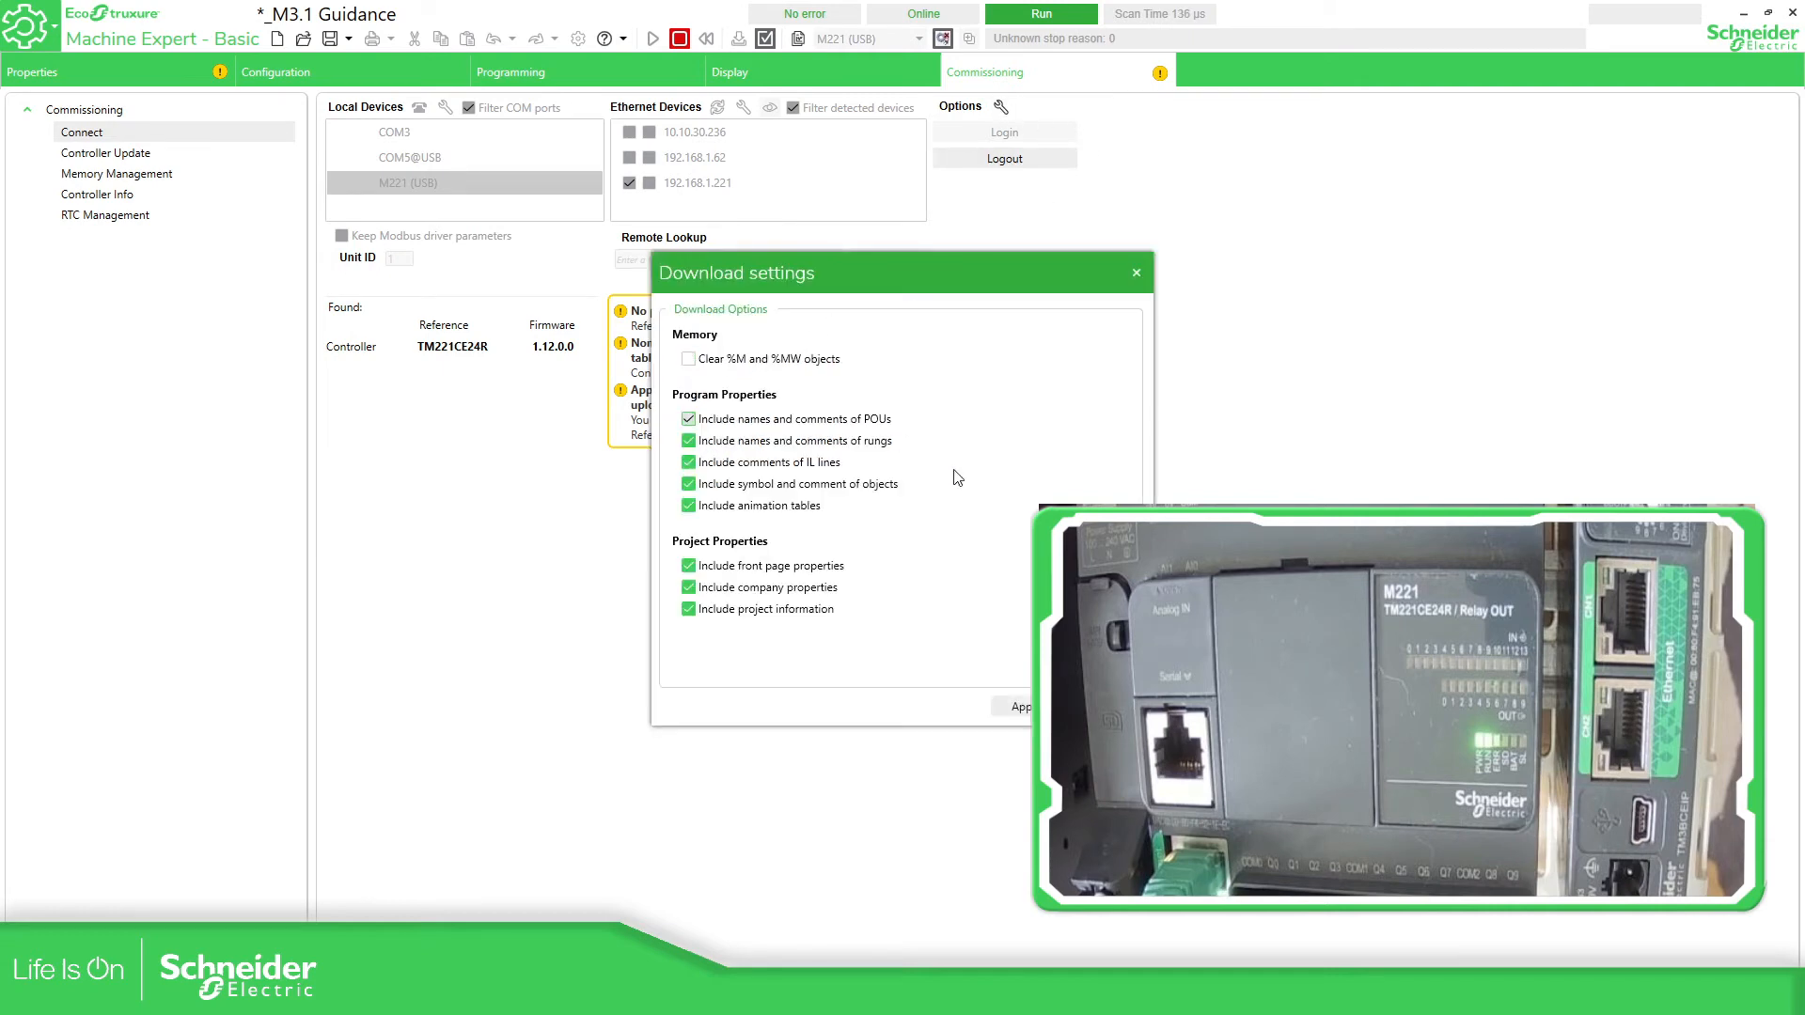
left_click(1021, 706)
left_click(1030, 286)
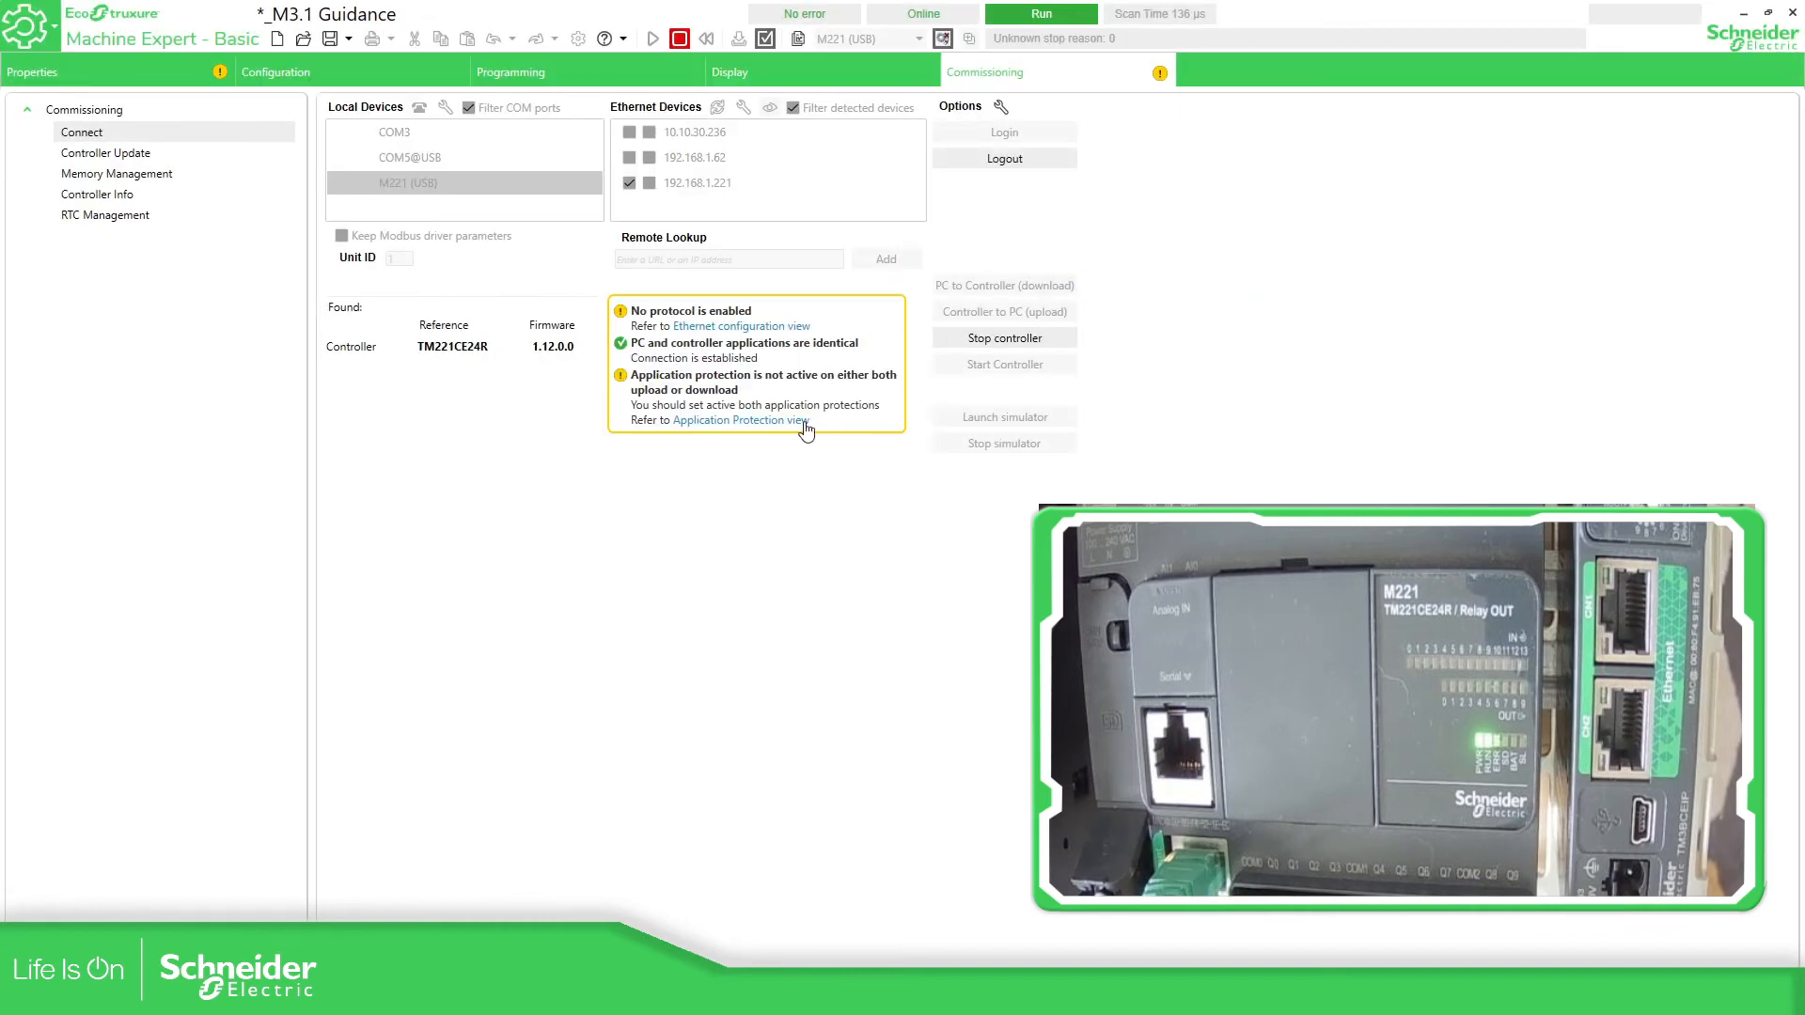
Step: Check the value of %MW50 in Table_System, and log out from the controller
left_click(577, 80)
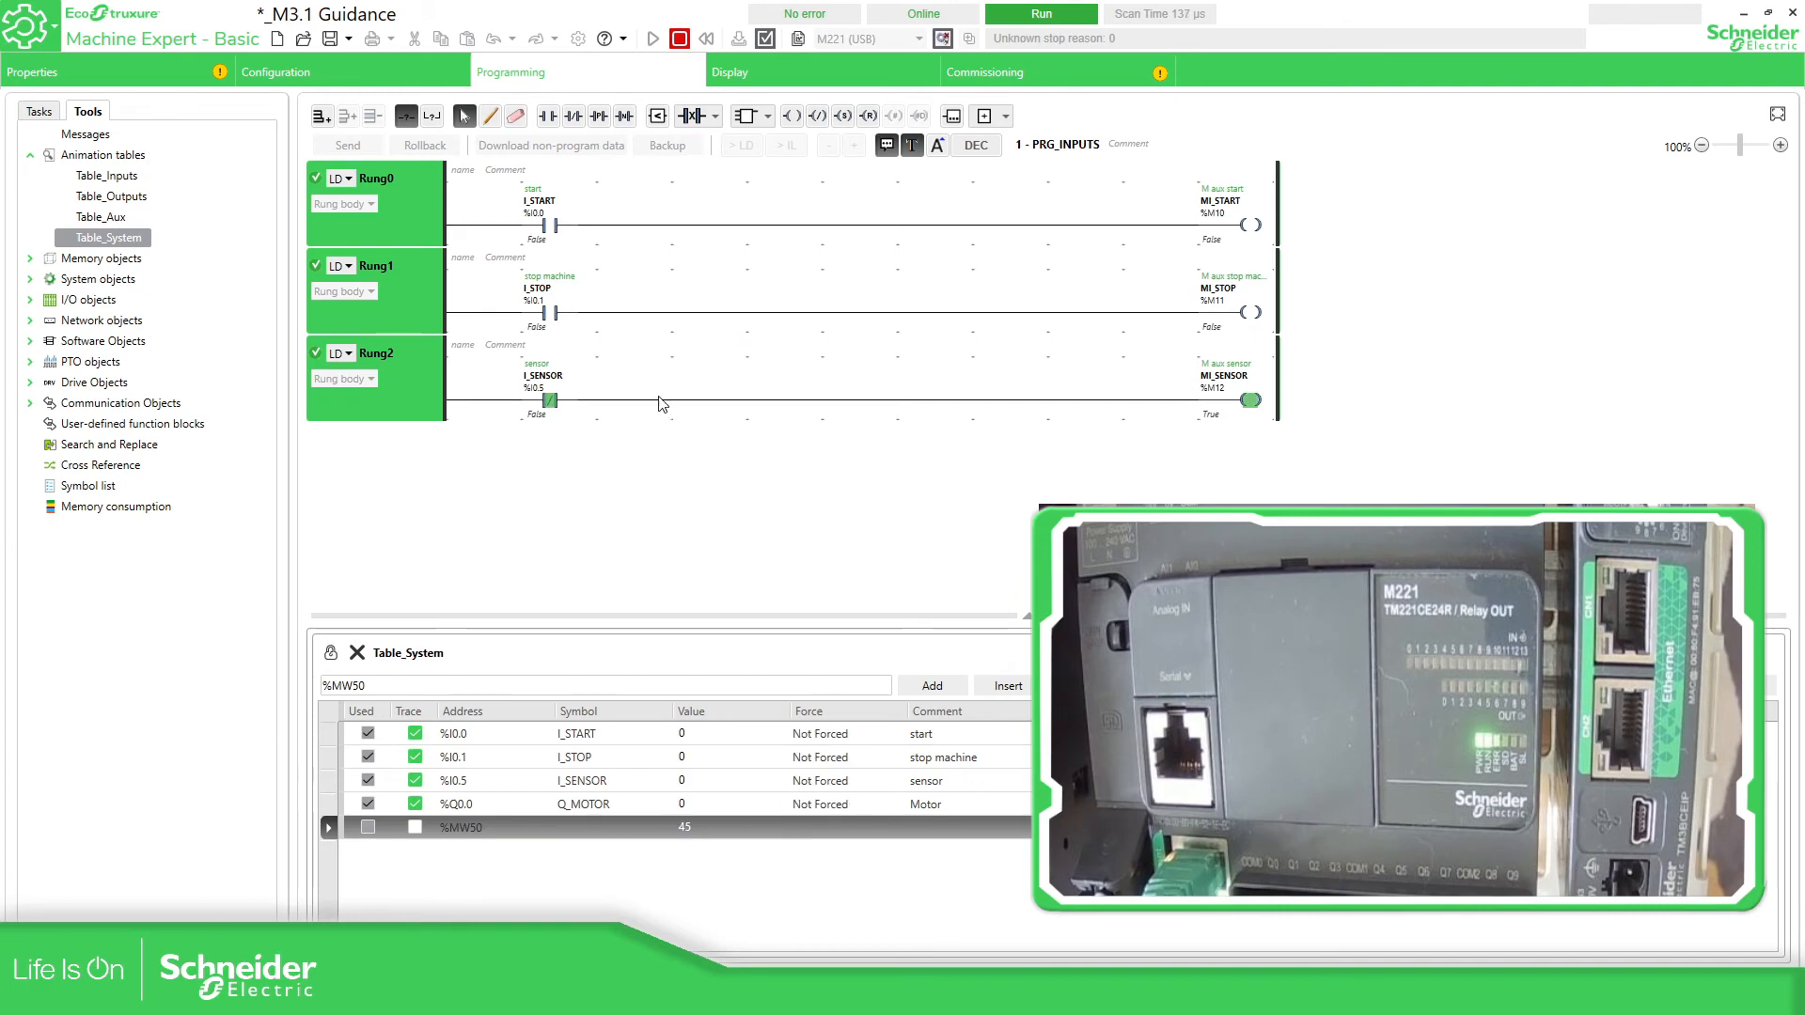
left_click(609, 414)
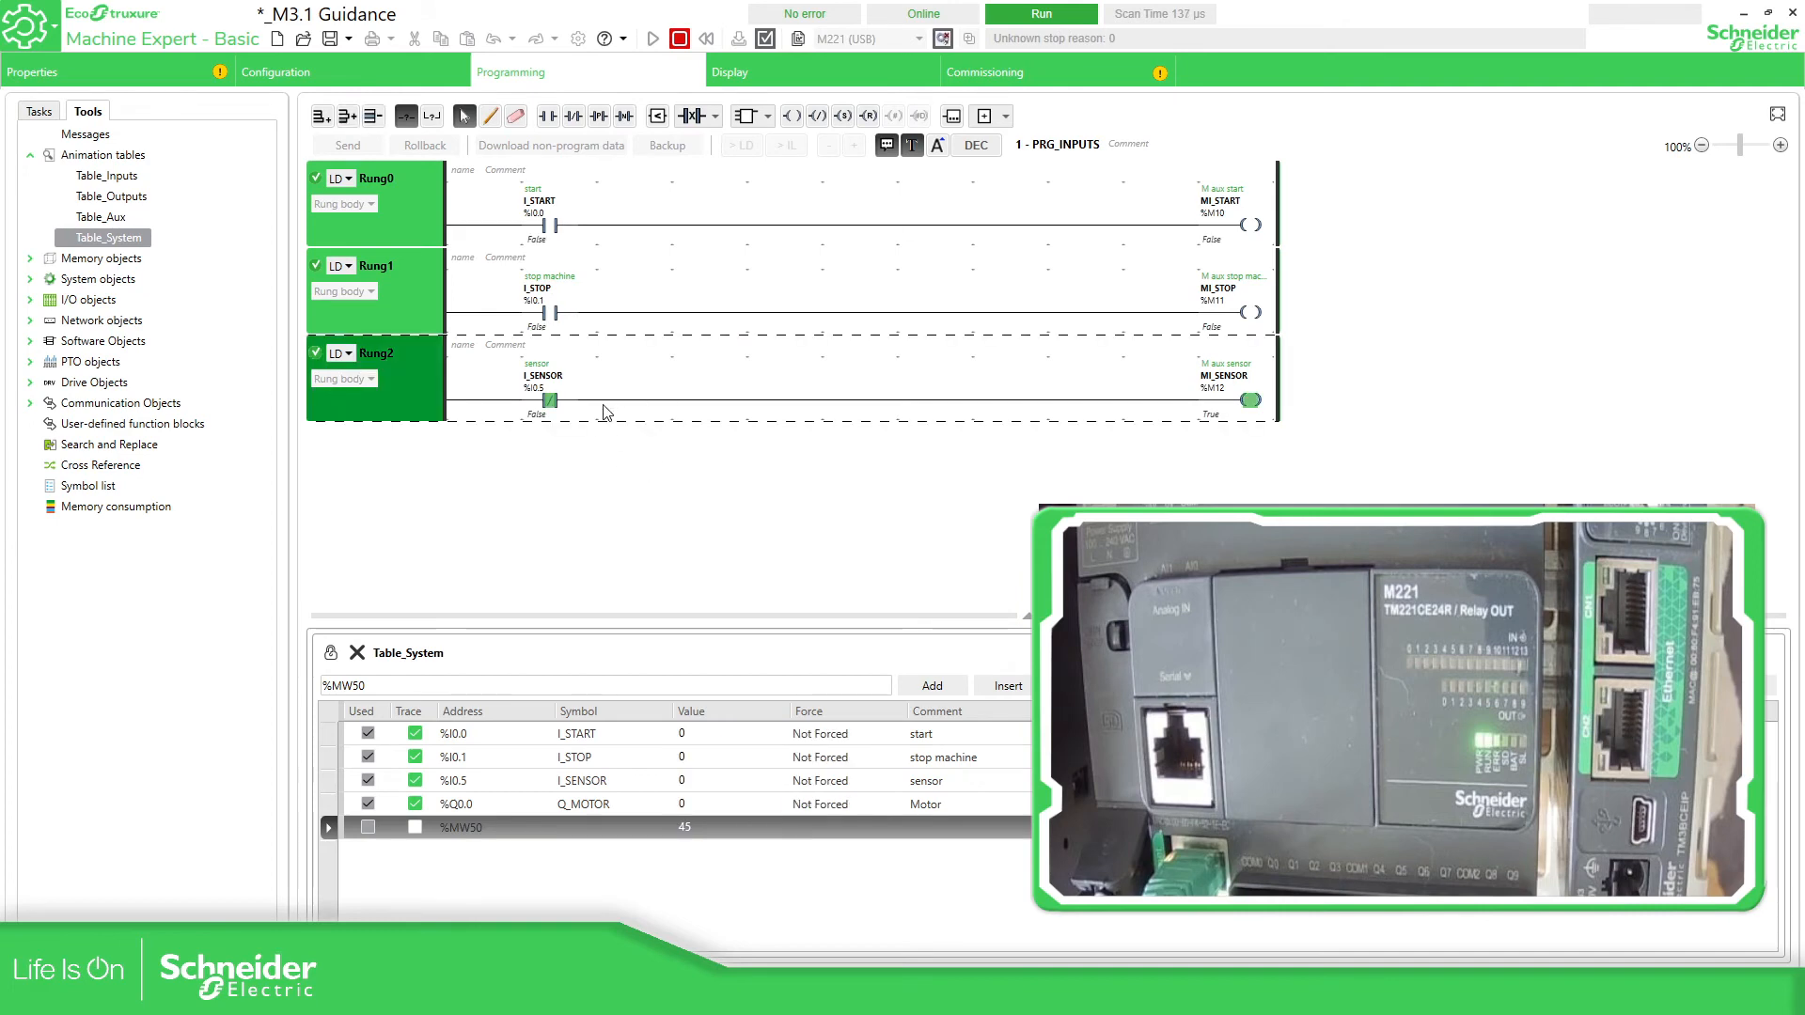
left_click(947, 38)
Step: Insert a normally open contact addressed %M2 right after the I_SENSOR contact in Rung2
left_click(608, 406)
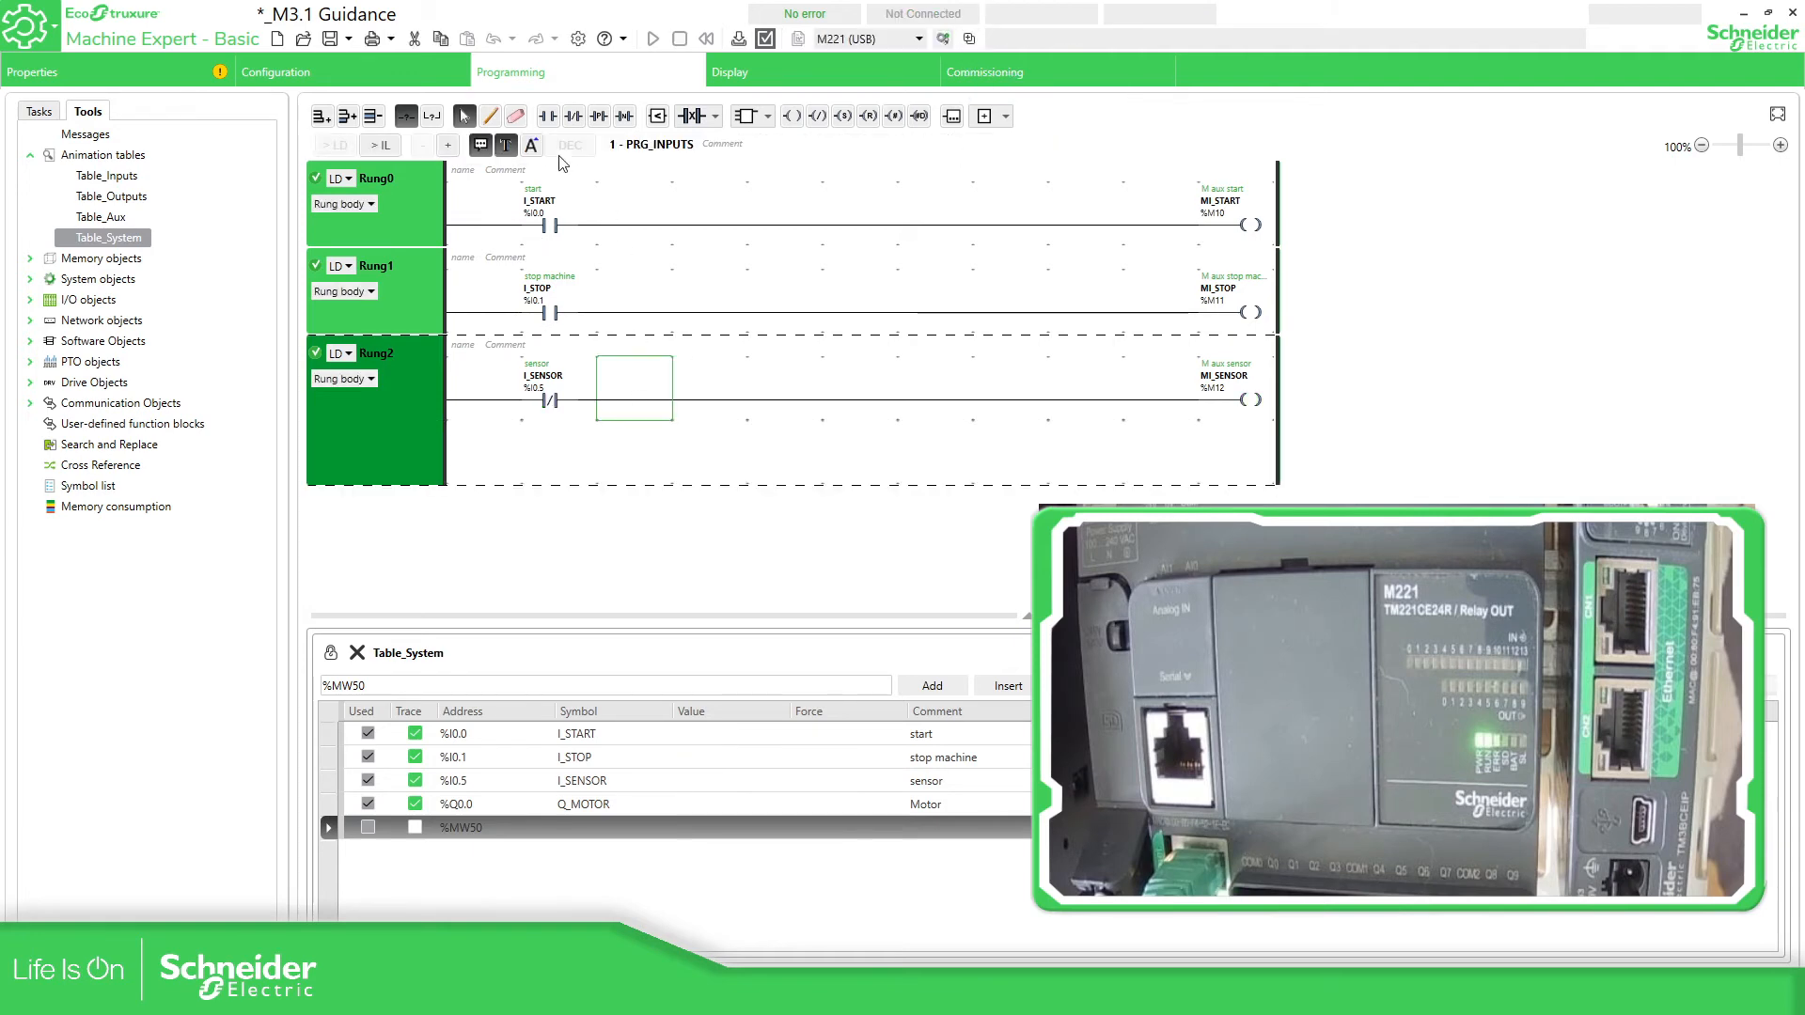
left_click(546, 116)
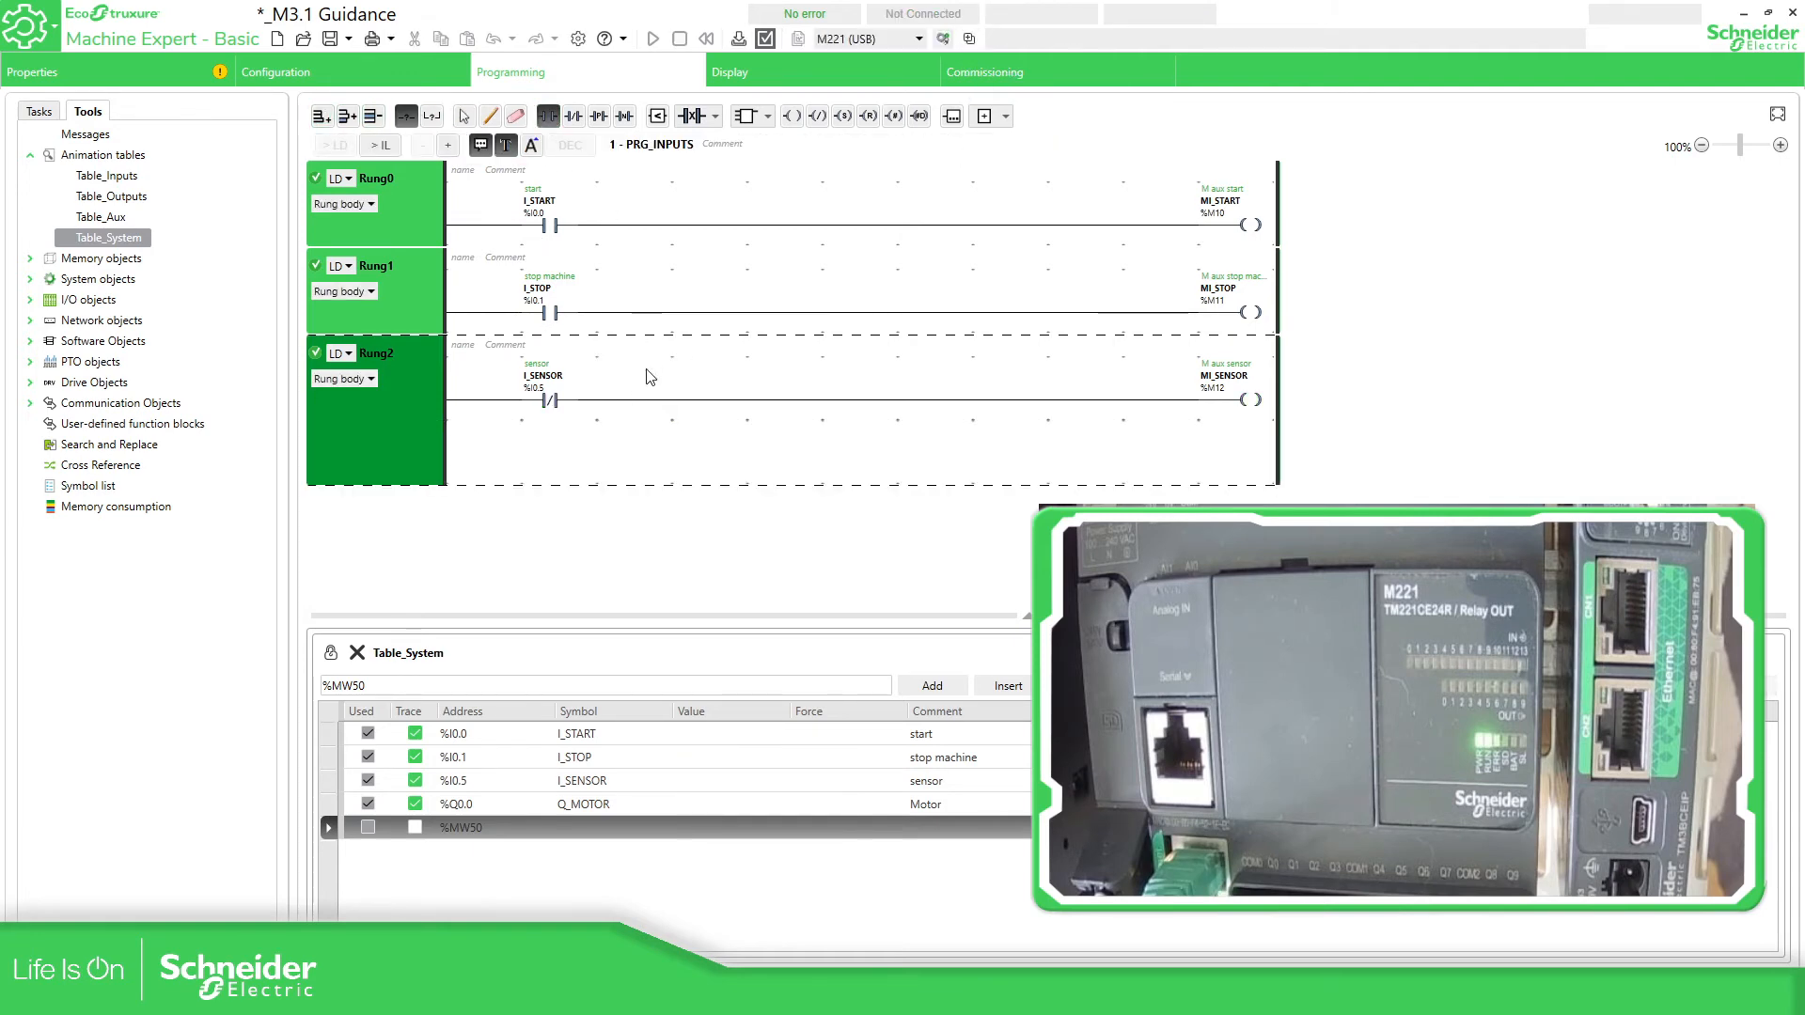
left_click(621, 394)
type("%")
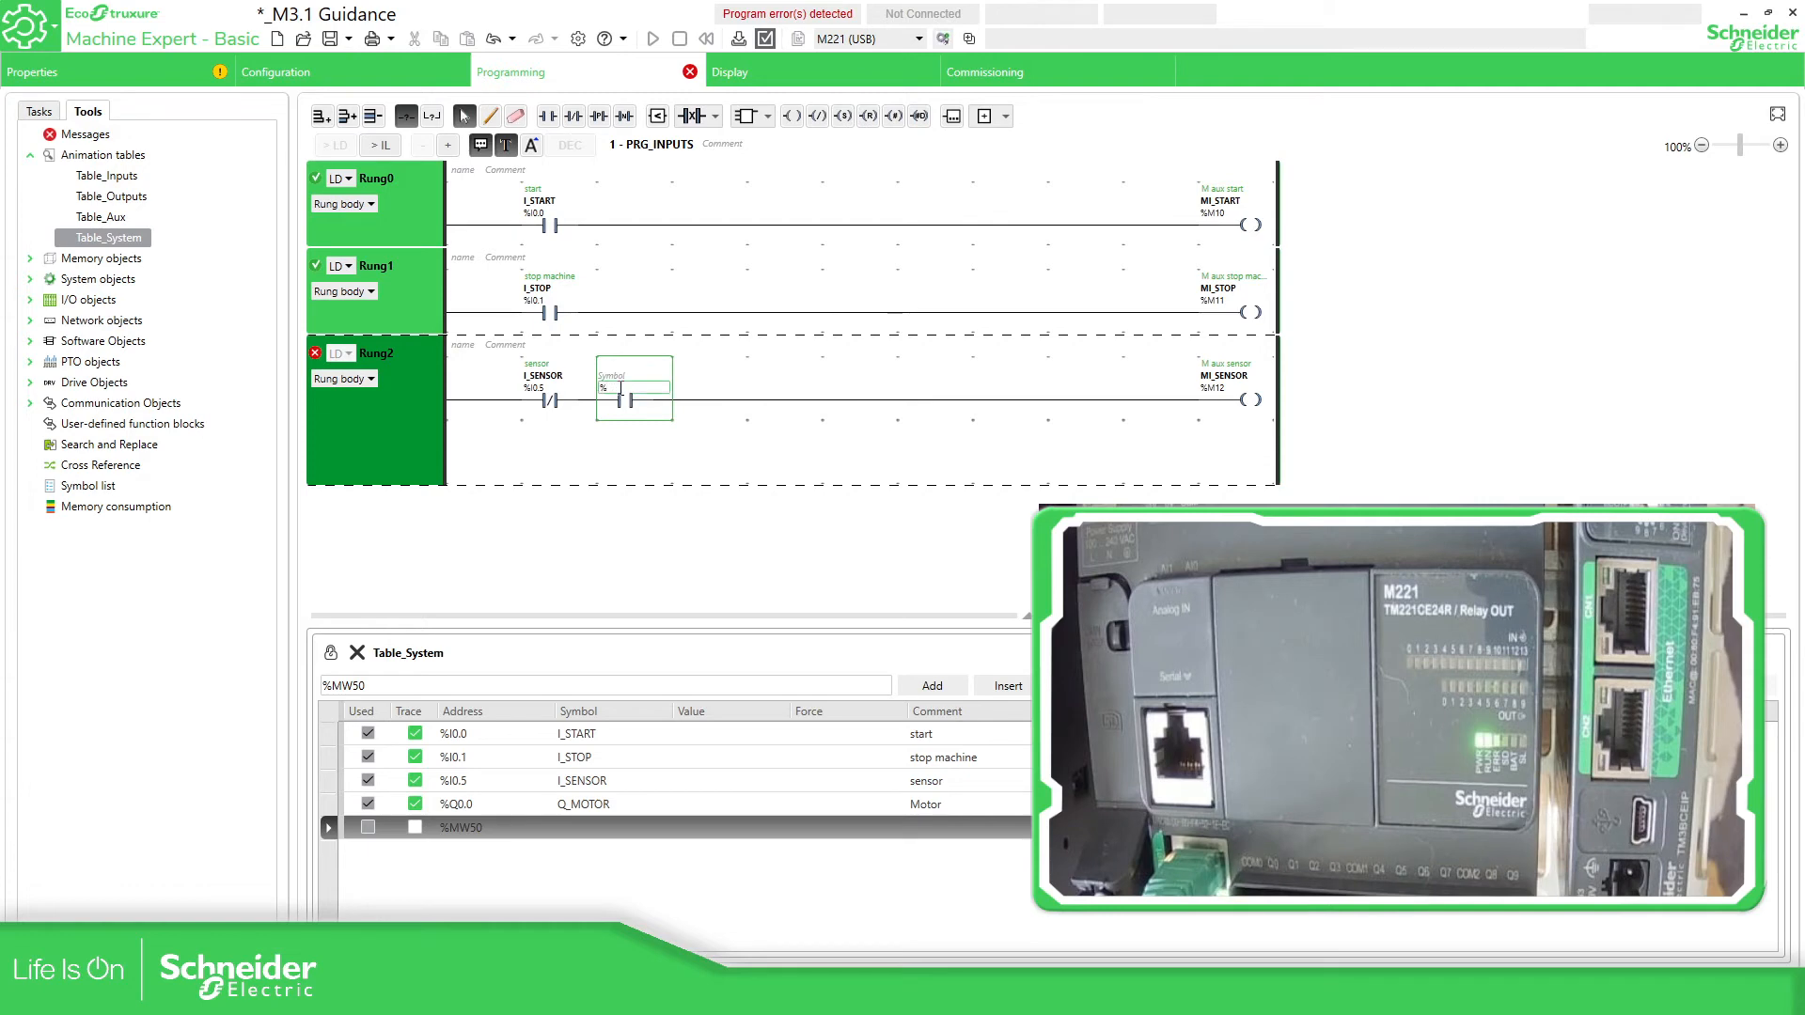
type("M2")
key("Return")
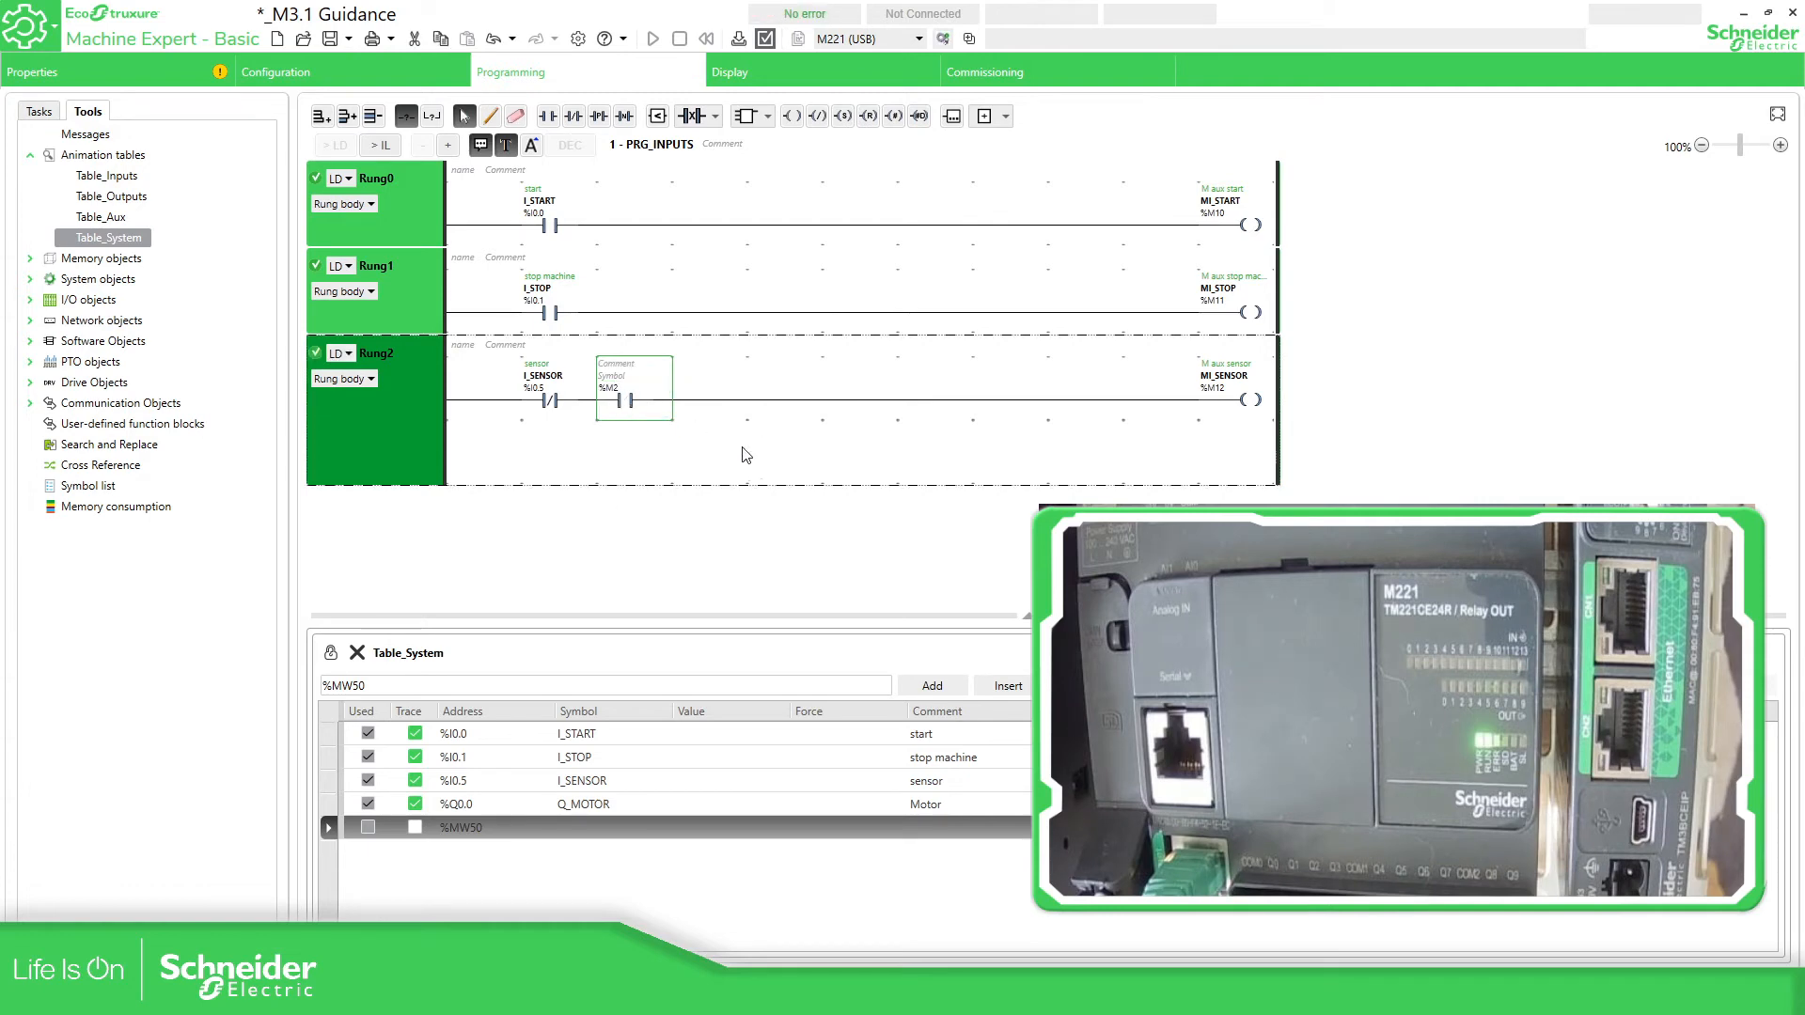
Step: Log back in to the M221 (USB) controller, and view and close the download settings
left_click(1022, 75)
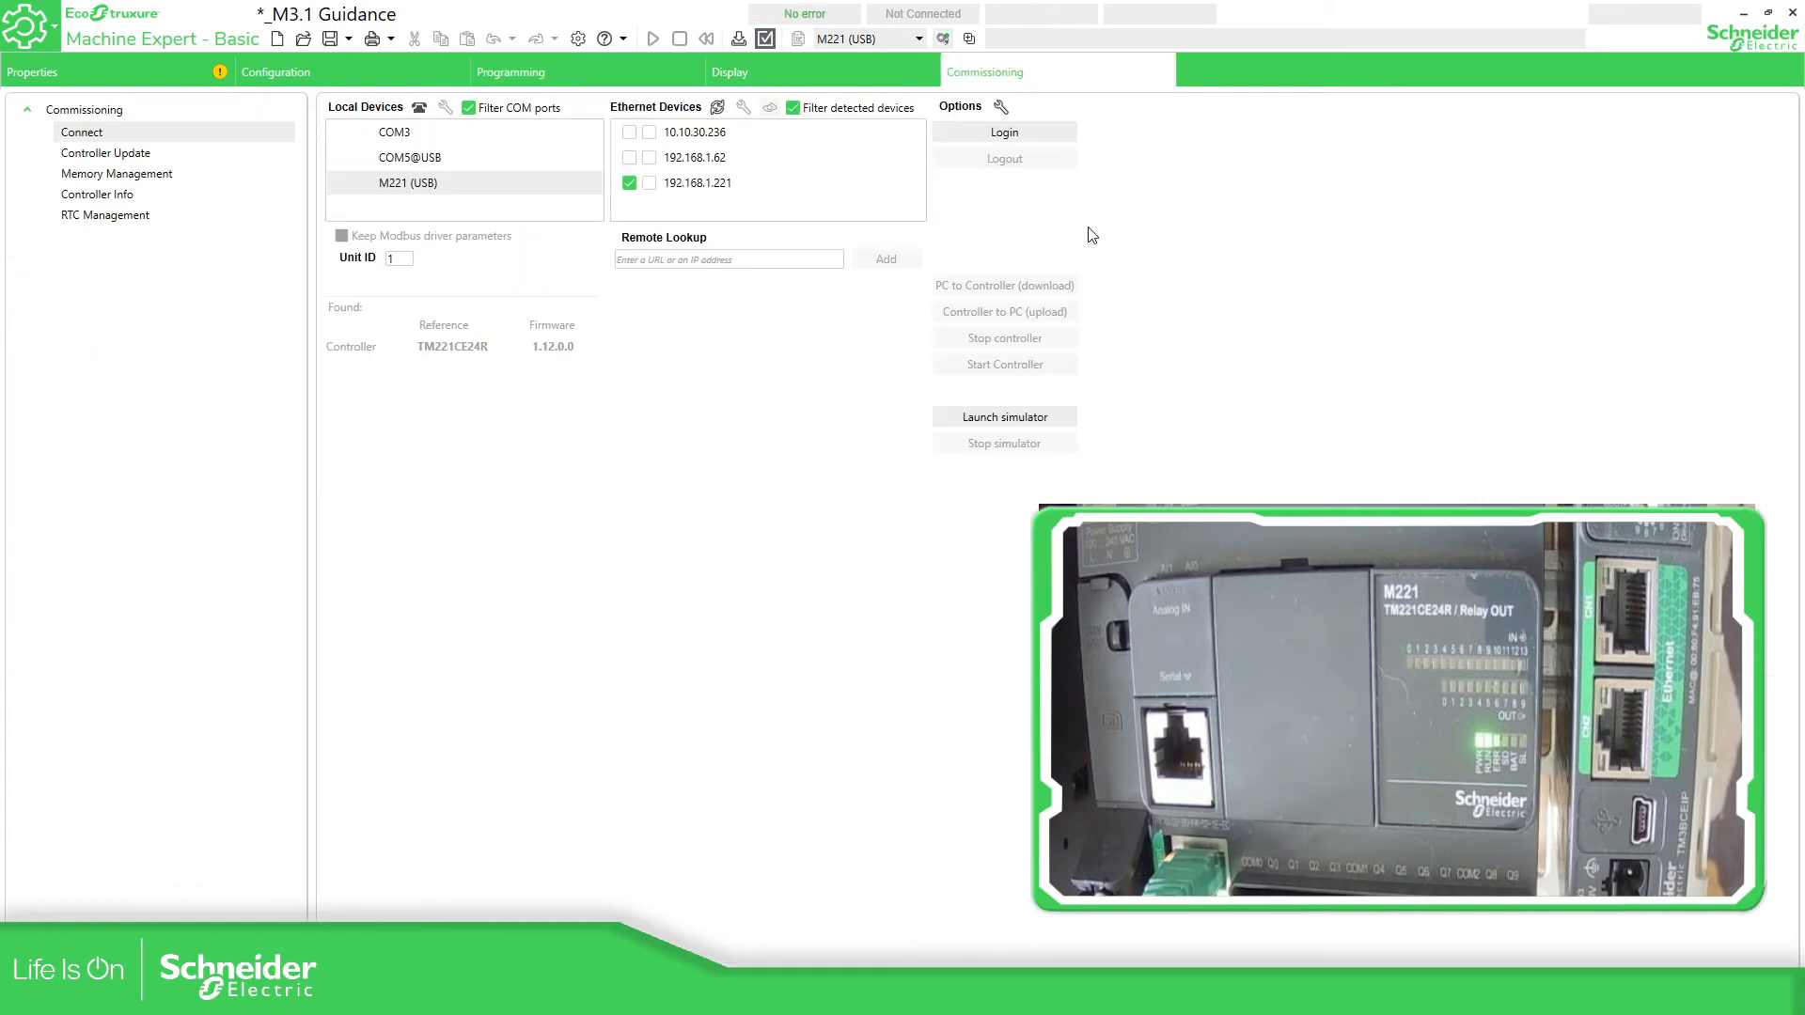
left_click(1030, 132)
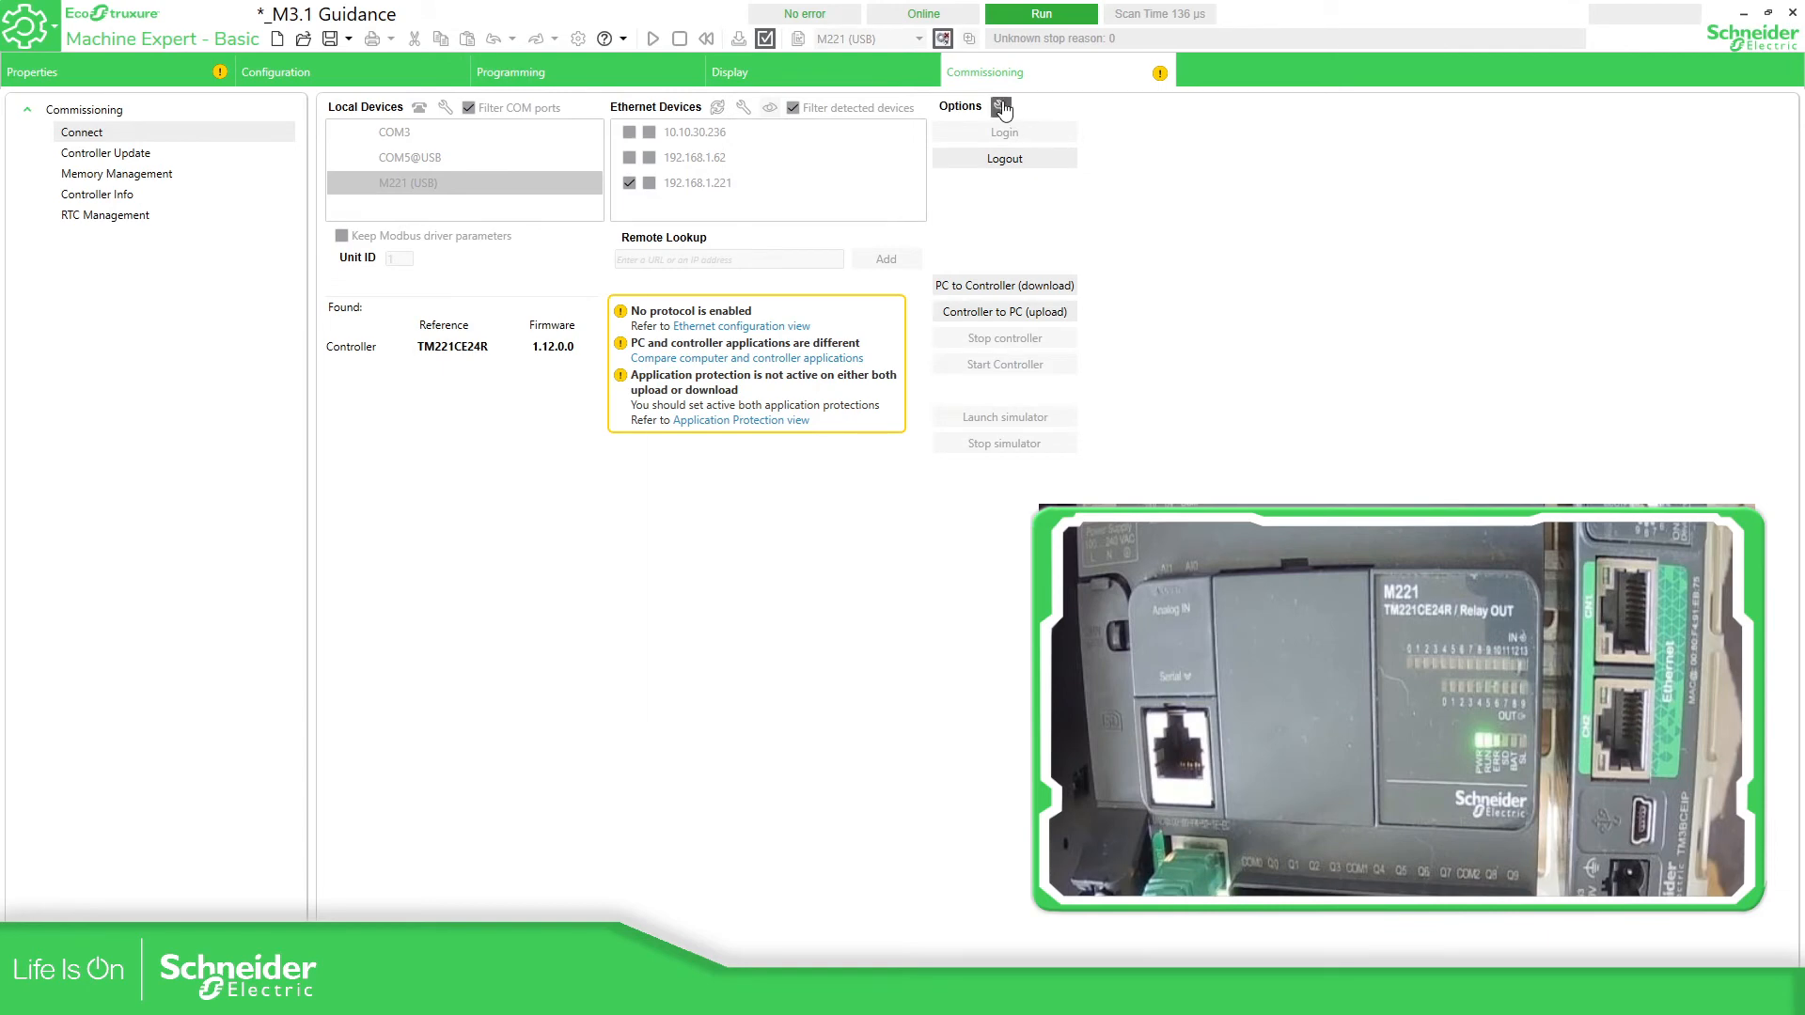
left_click(1001, 285)
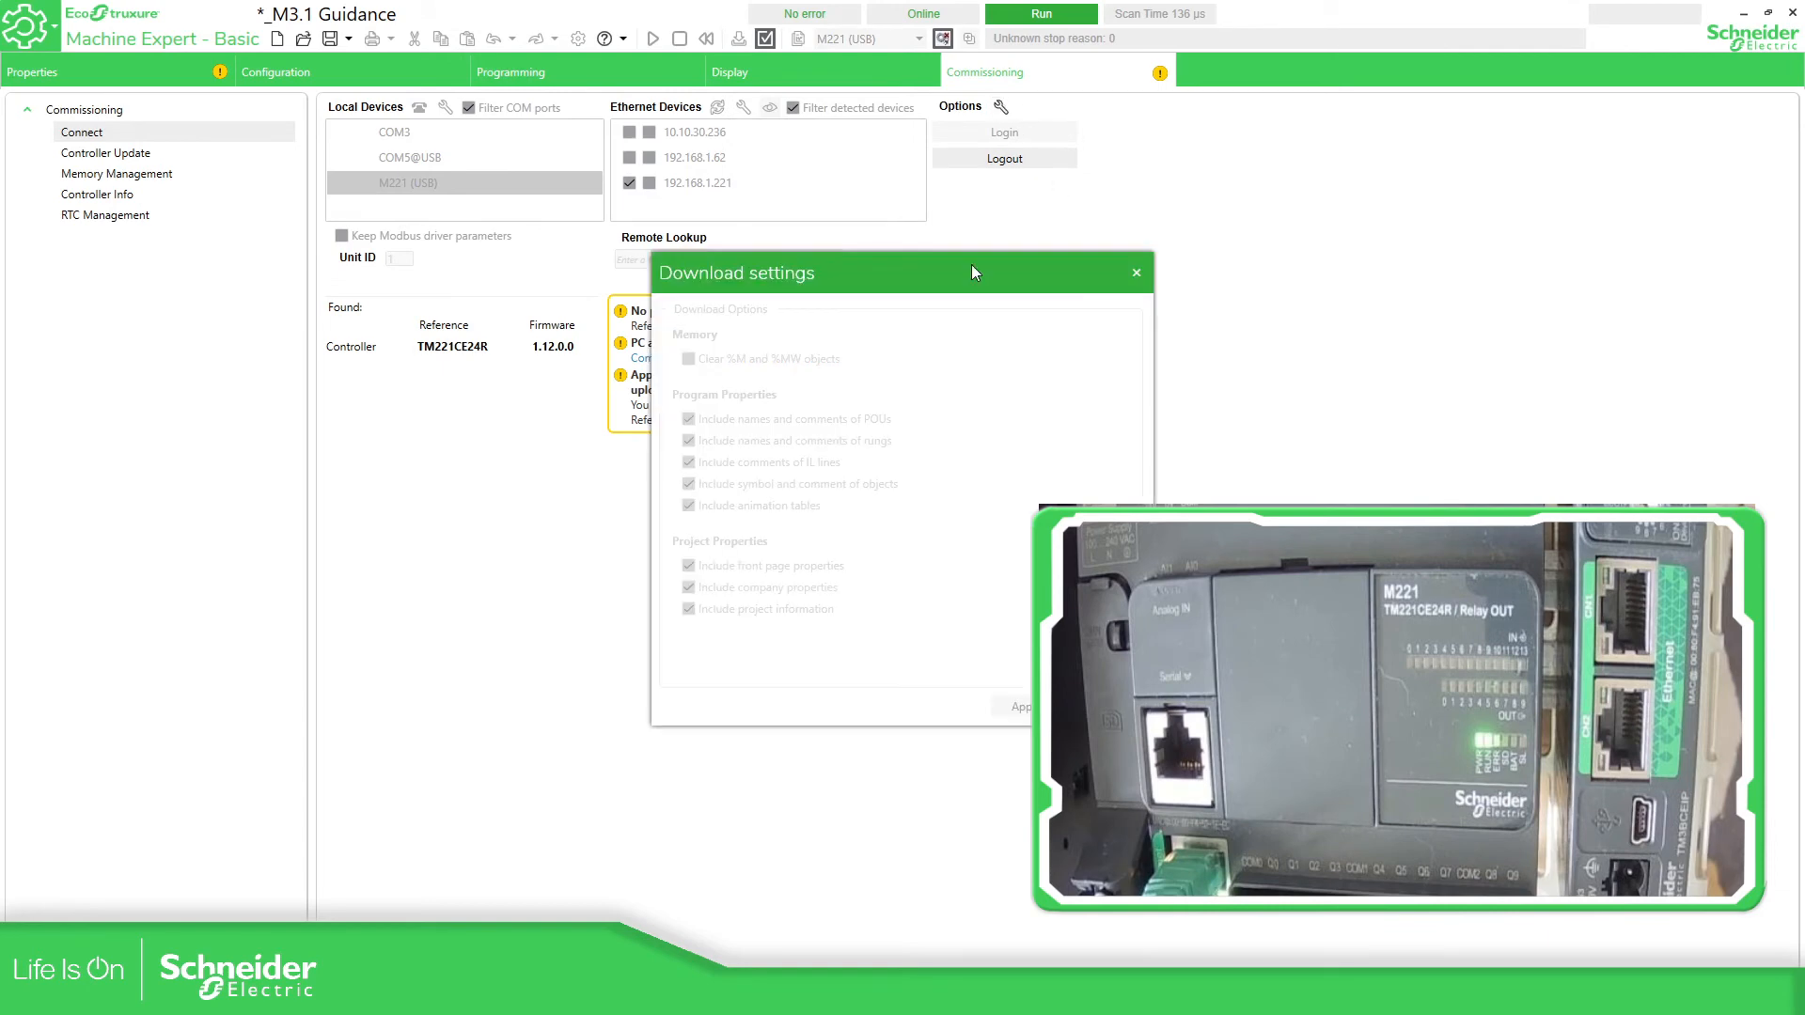
left_click(1134, 274)
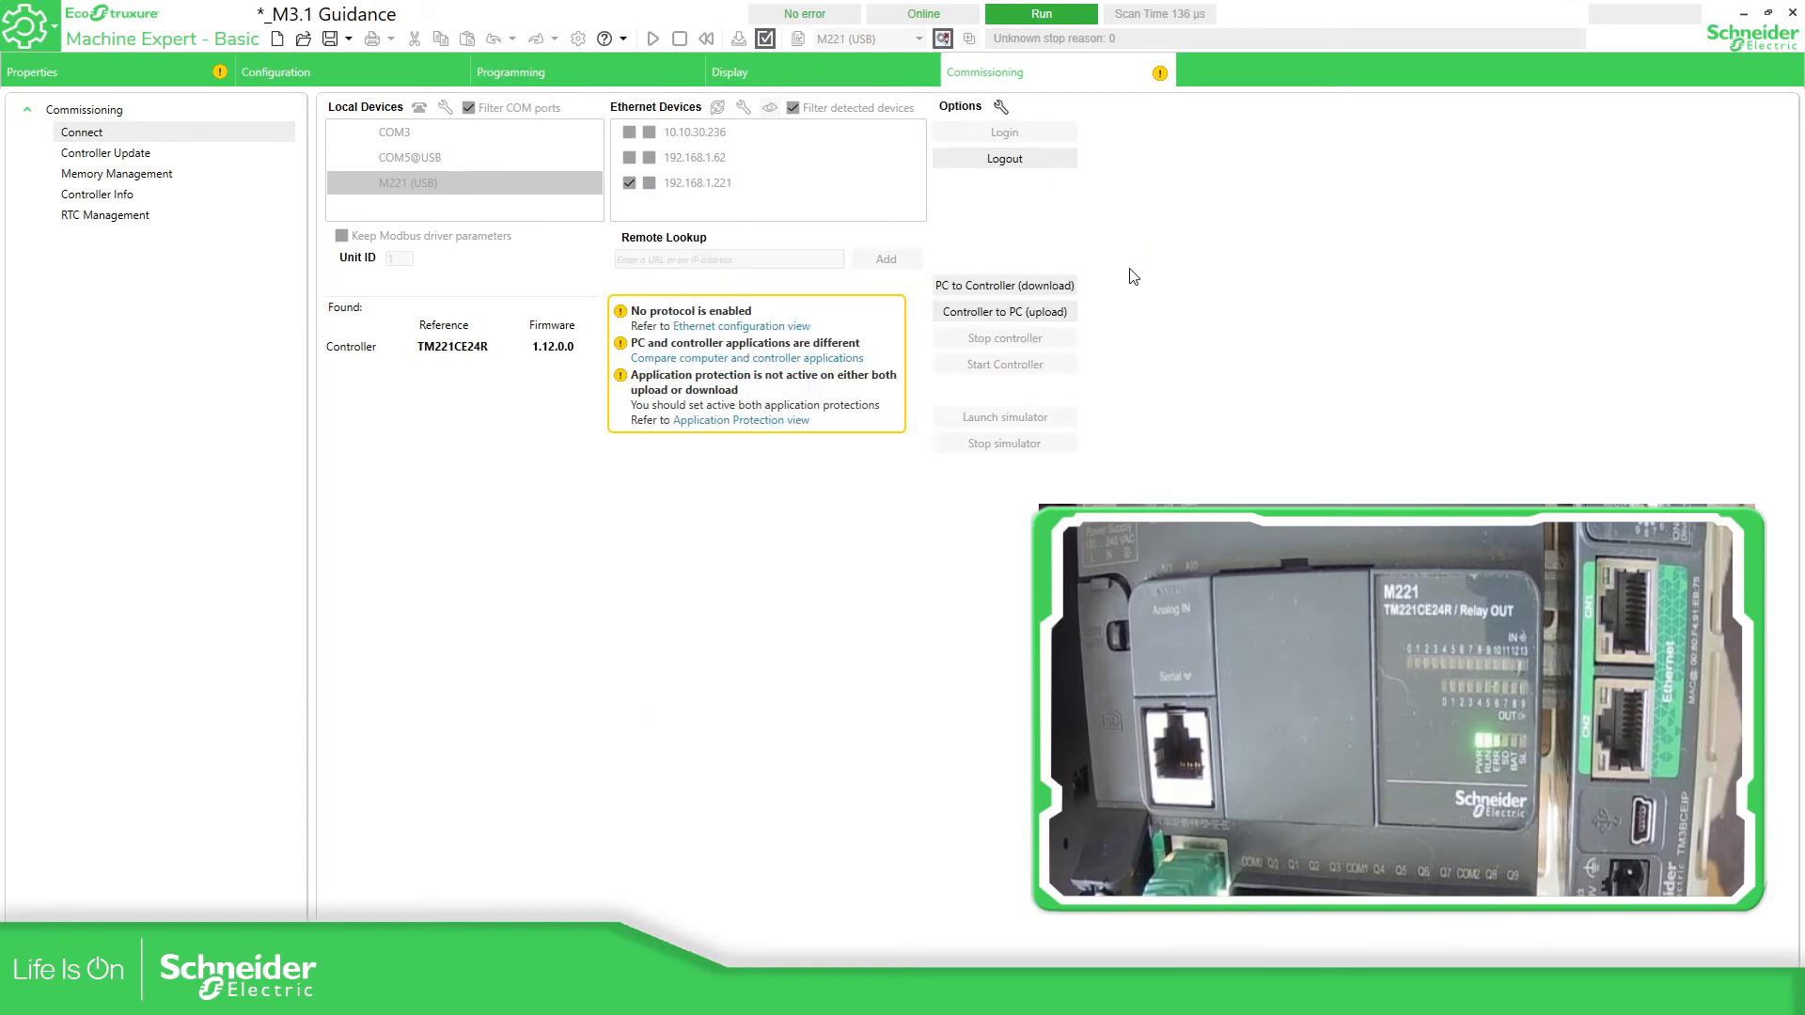
Step: Download the modified program to the controller, accepting the controller stop and the application overwrite
left_click(990, 287)
left_click(1026, 550)
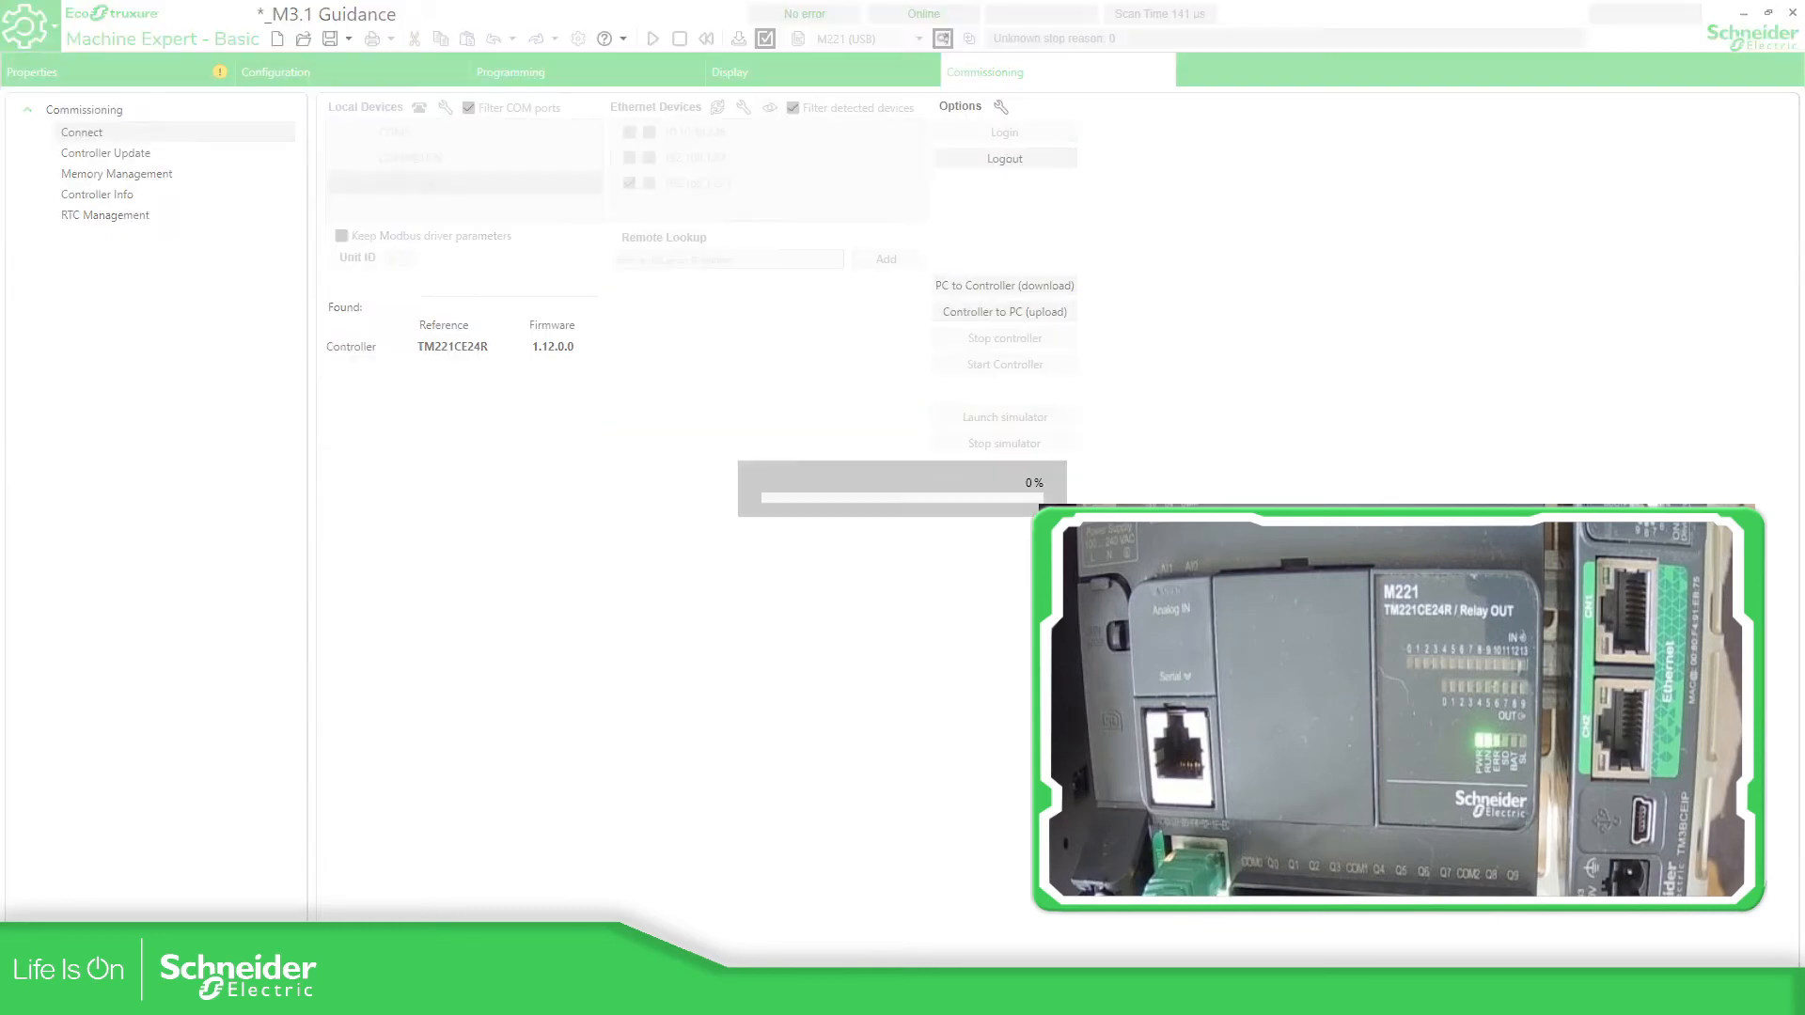
left_click(1026, 550)
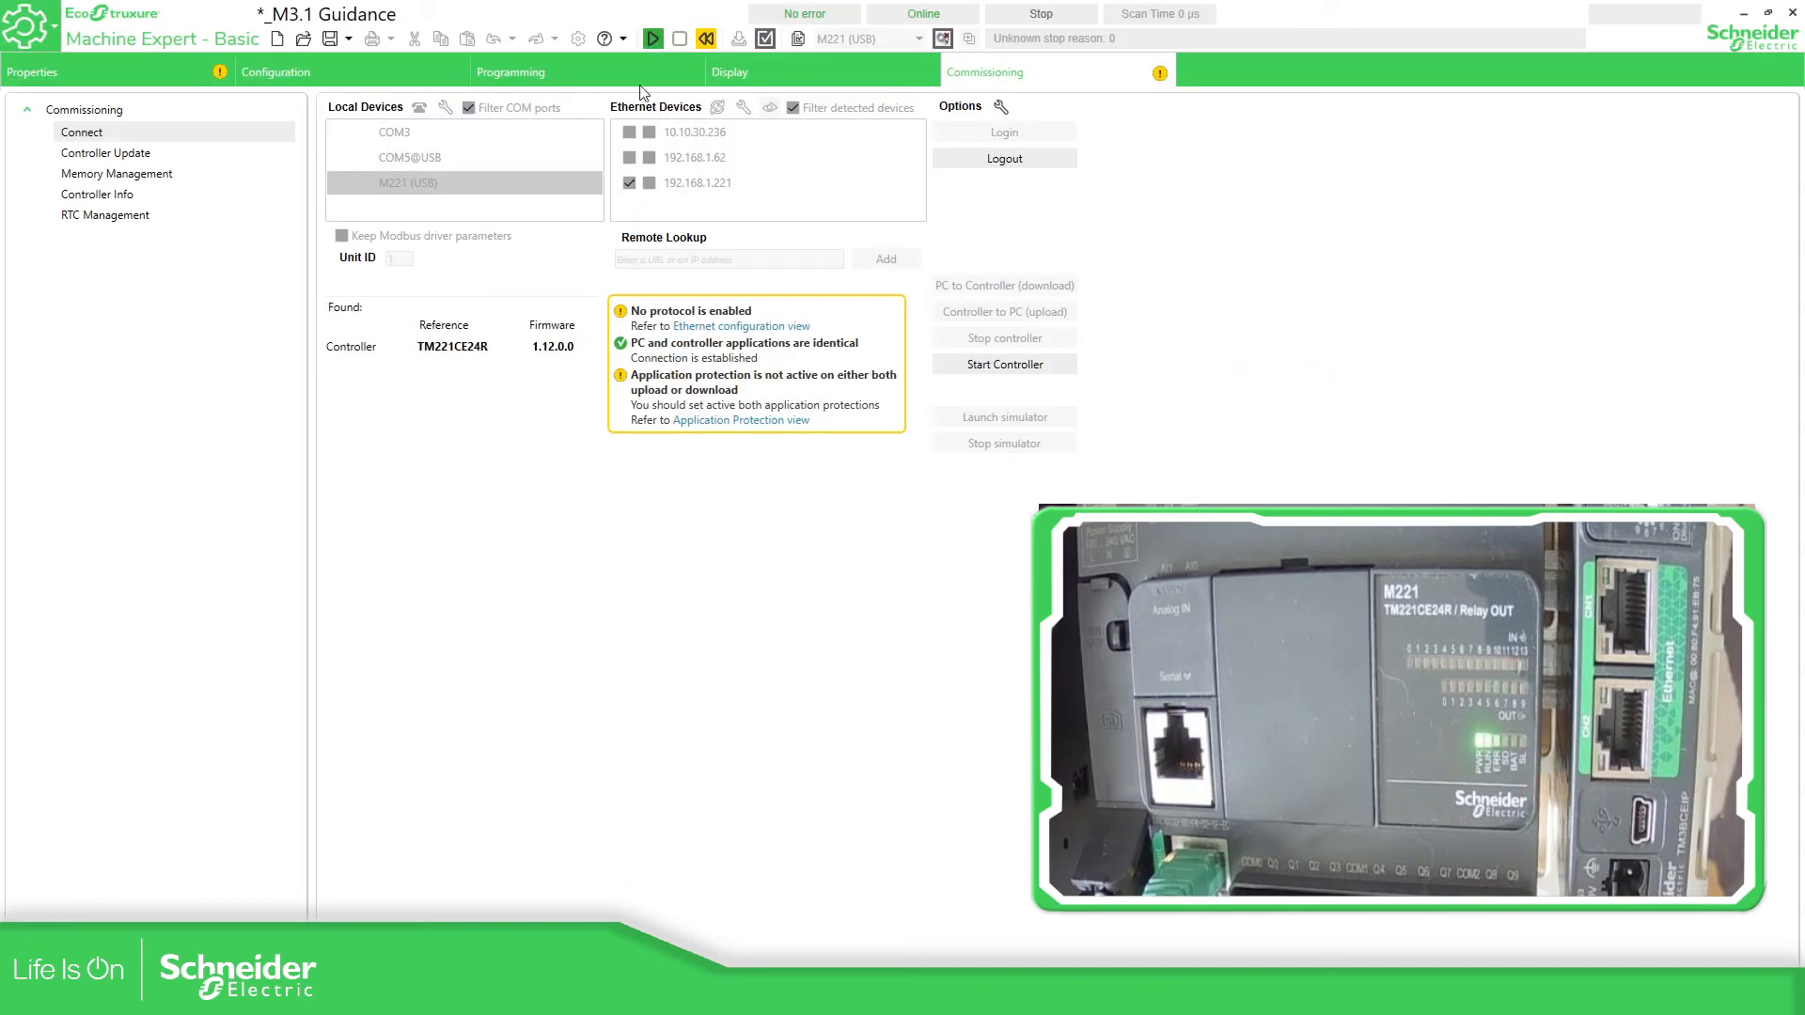
Step: Start the controller, confirm its launch, and check the value of %MW50 in the programming view
left_click(653, 40)
key("Return")
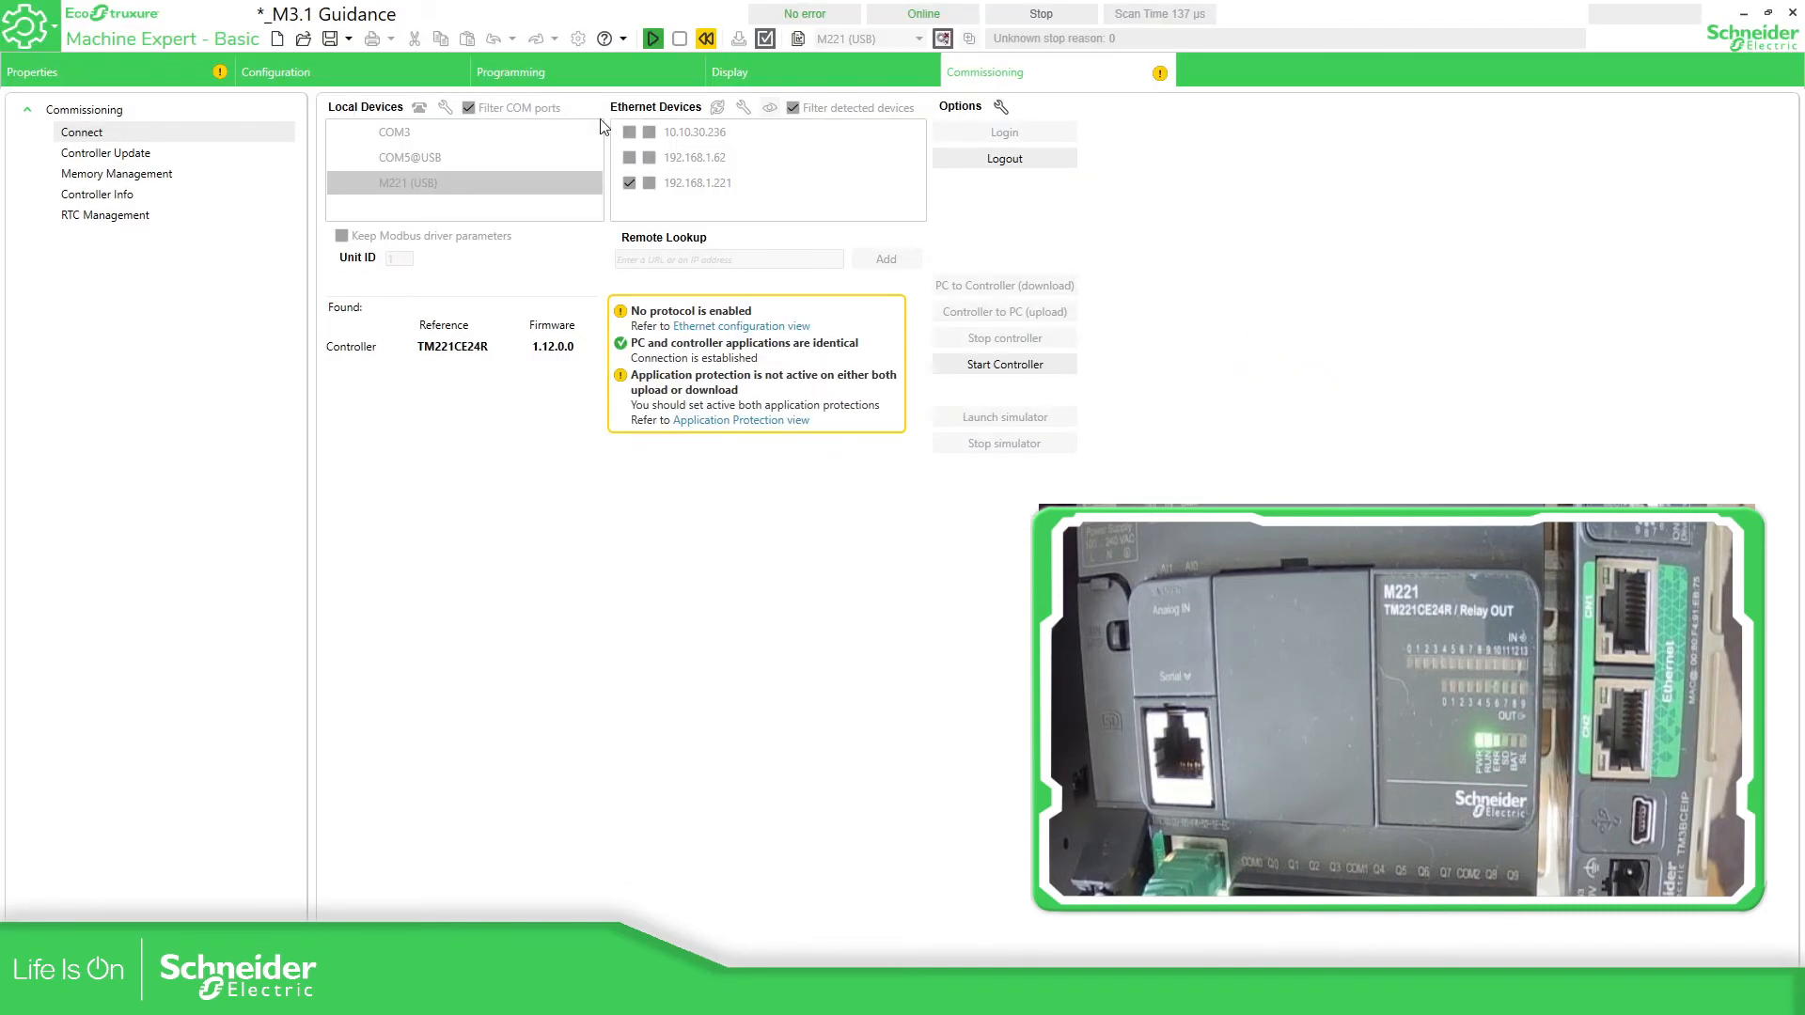
left_click(556, 69)
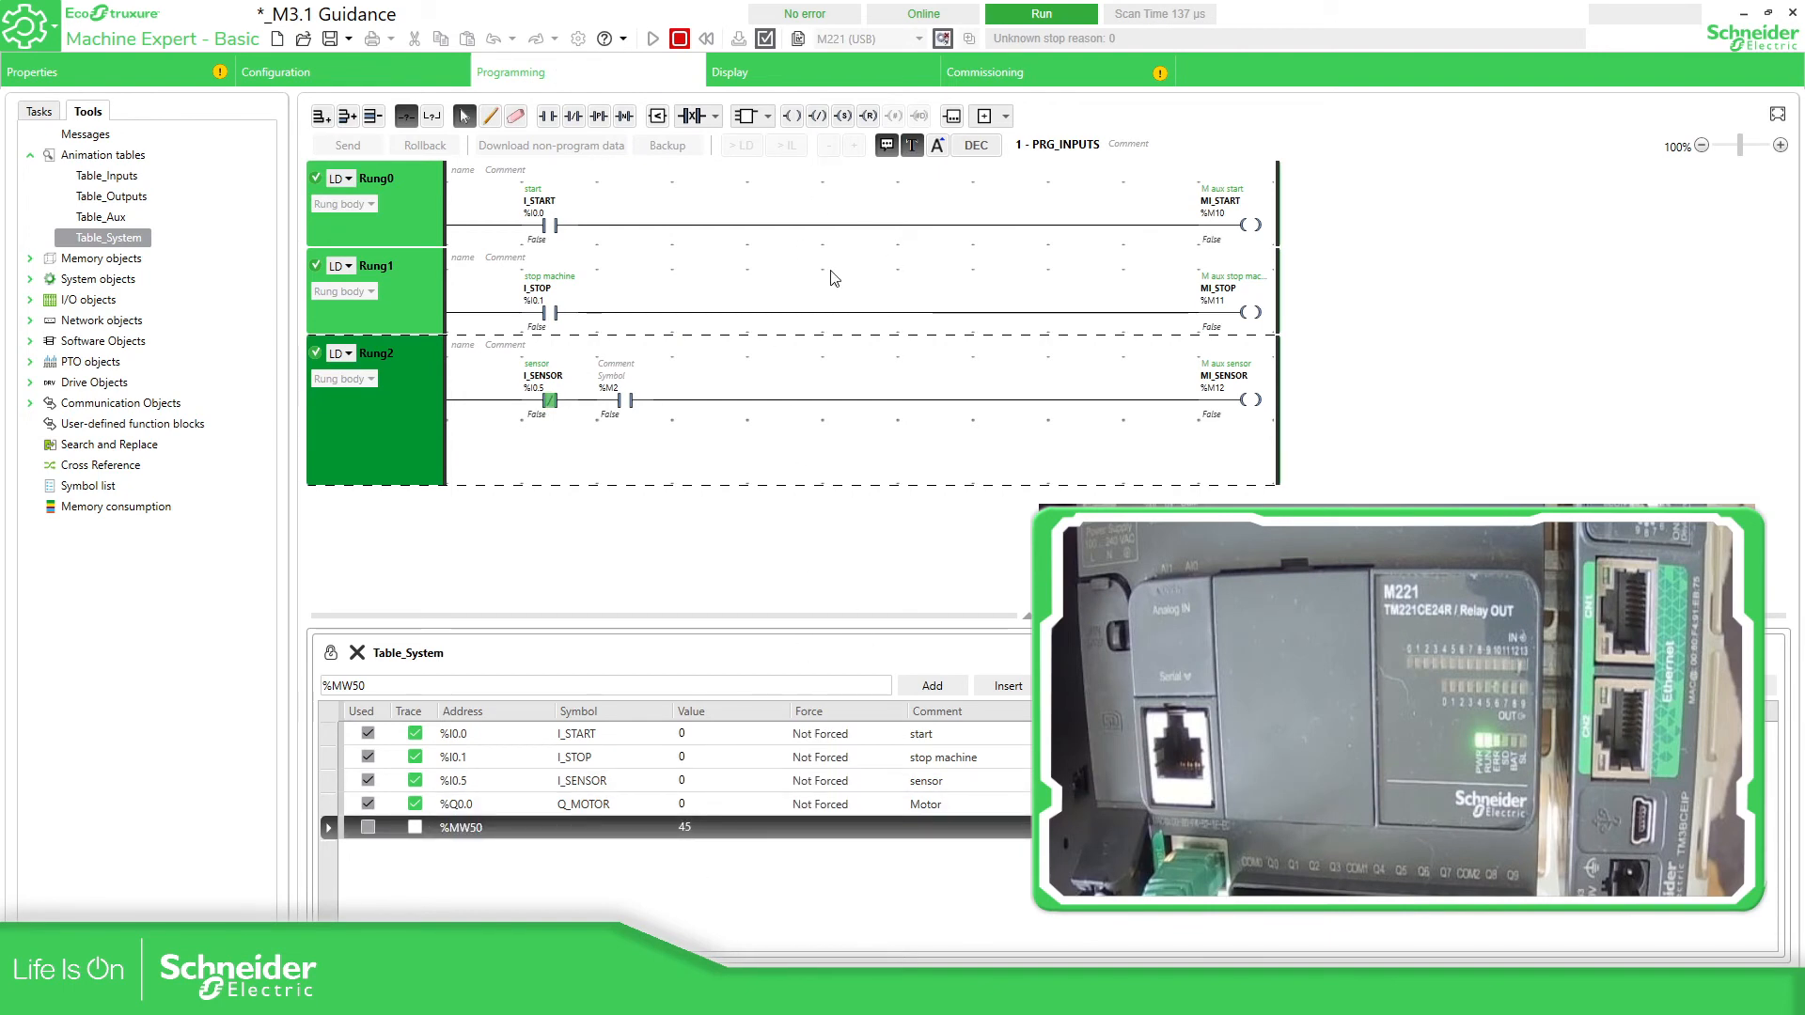
Step: Log out from the controller and delete the %M2 contact from Rung2
left_click(943, 39)
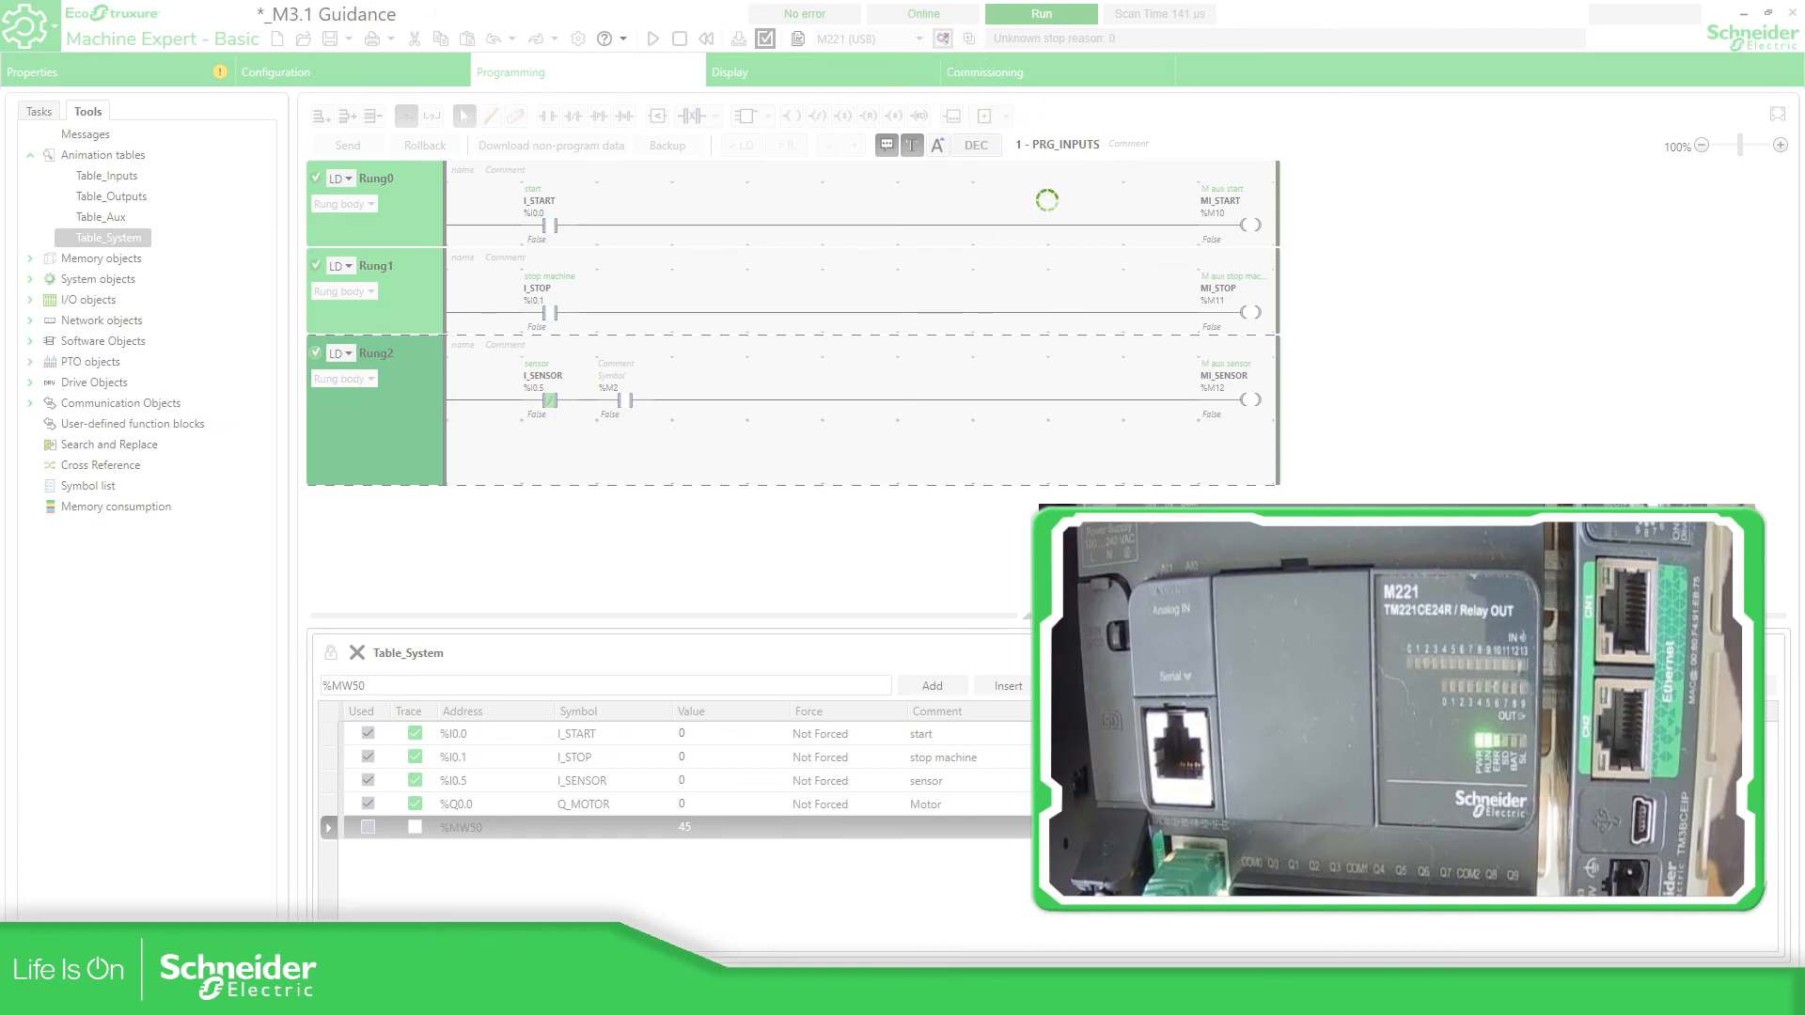
left_click(630, 416)
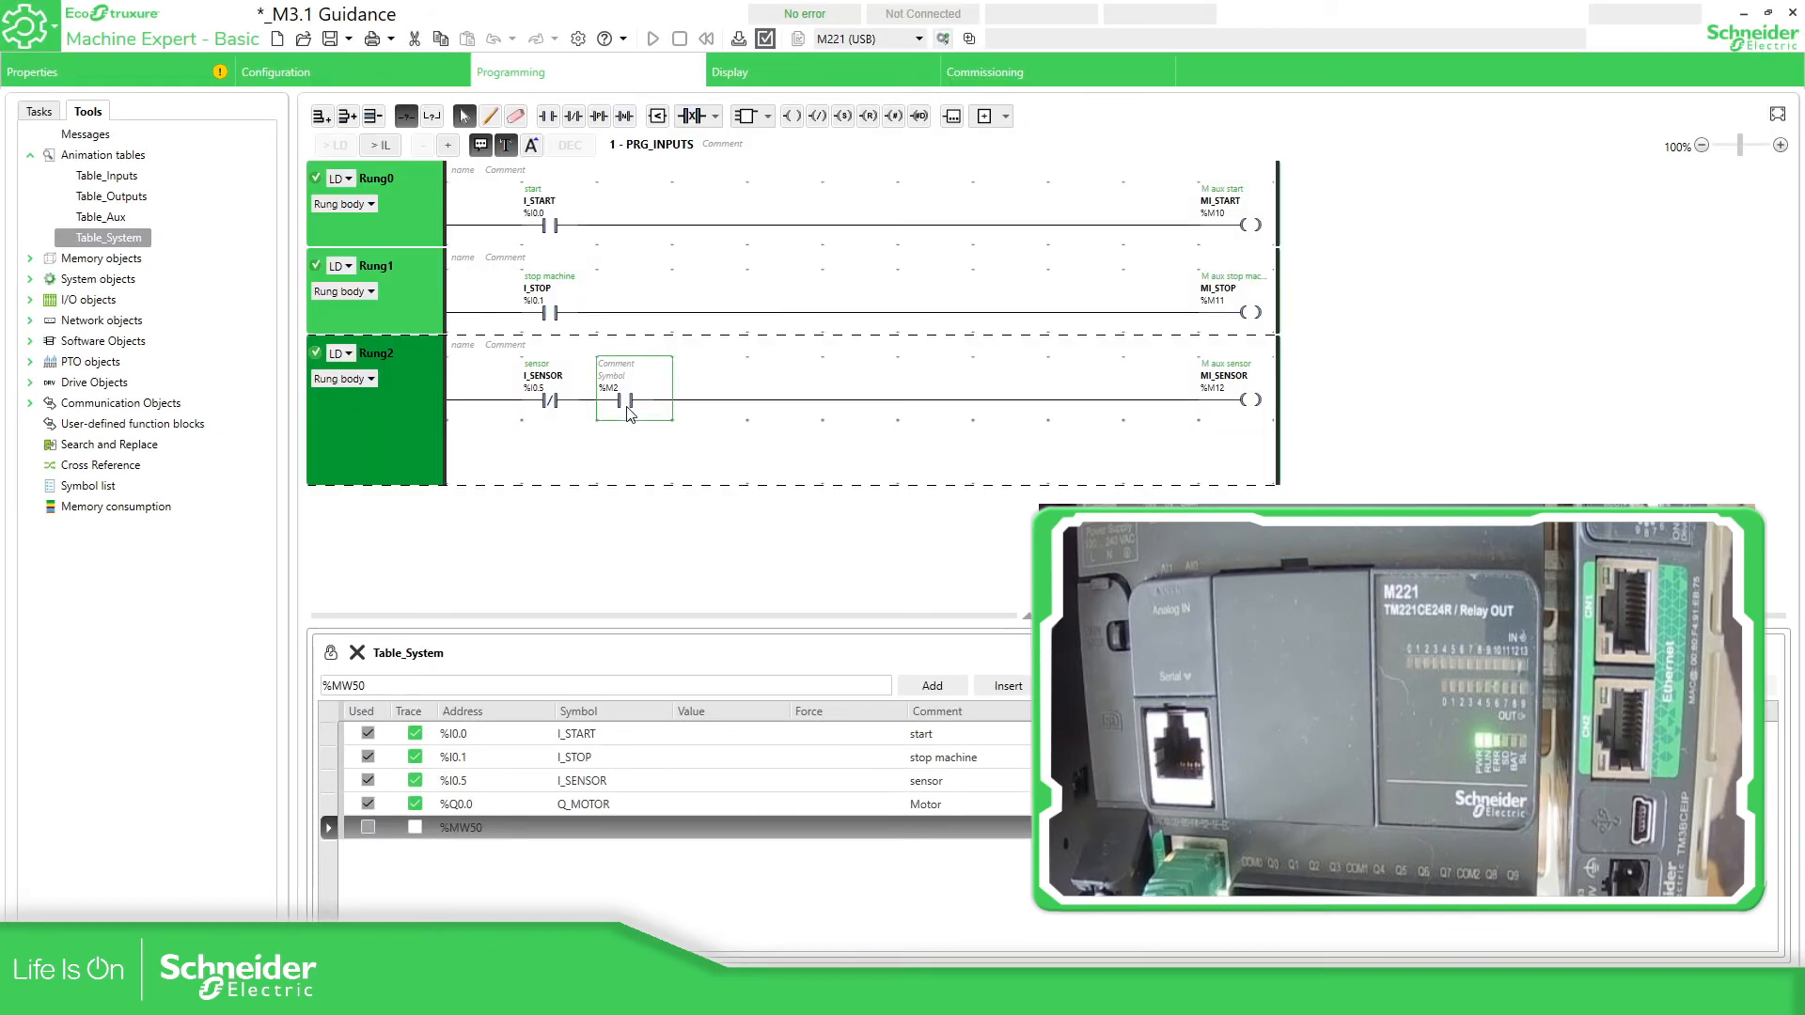
key("Delete")
Step: Enable clearing of %M and %MW objects in the download settings and apply the change
left_click(997, 82)
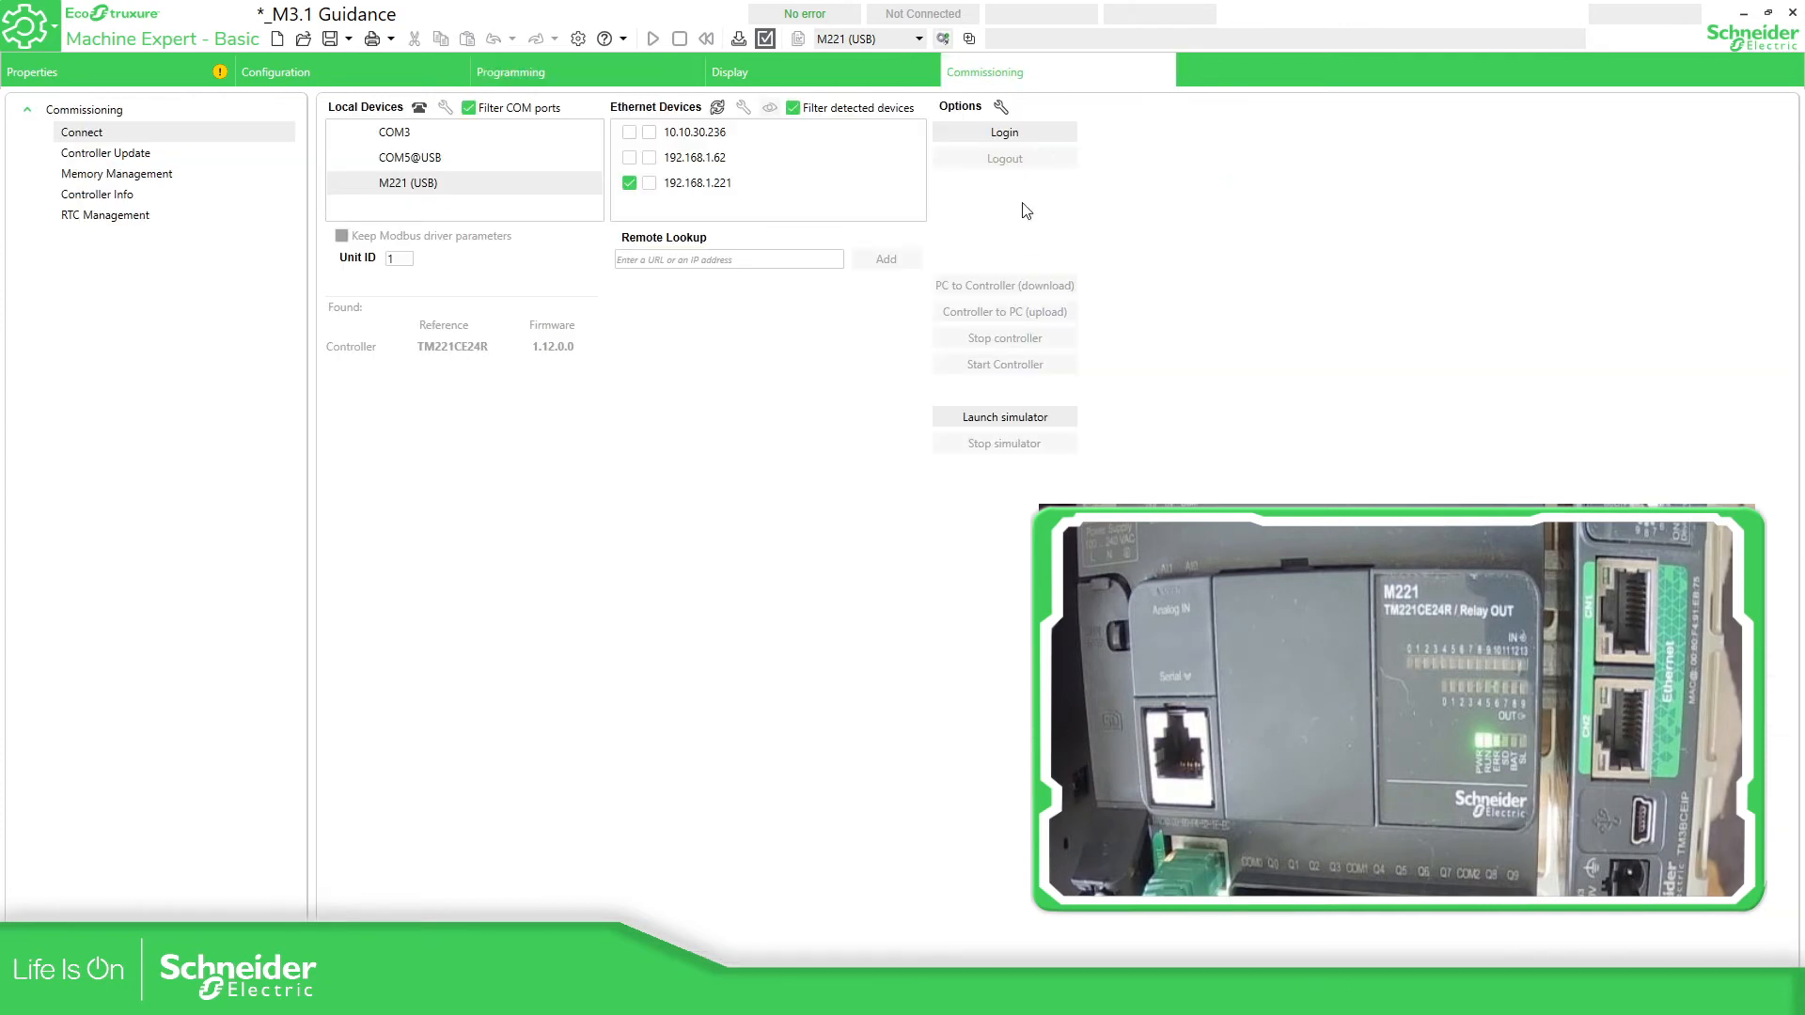
left_click(1001, 106)
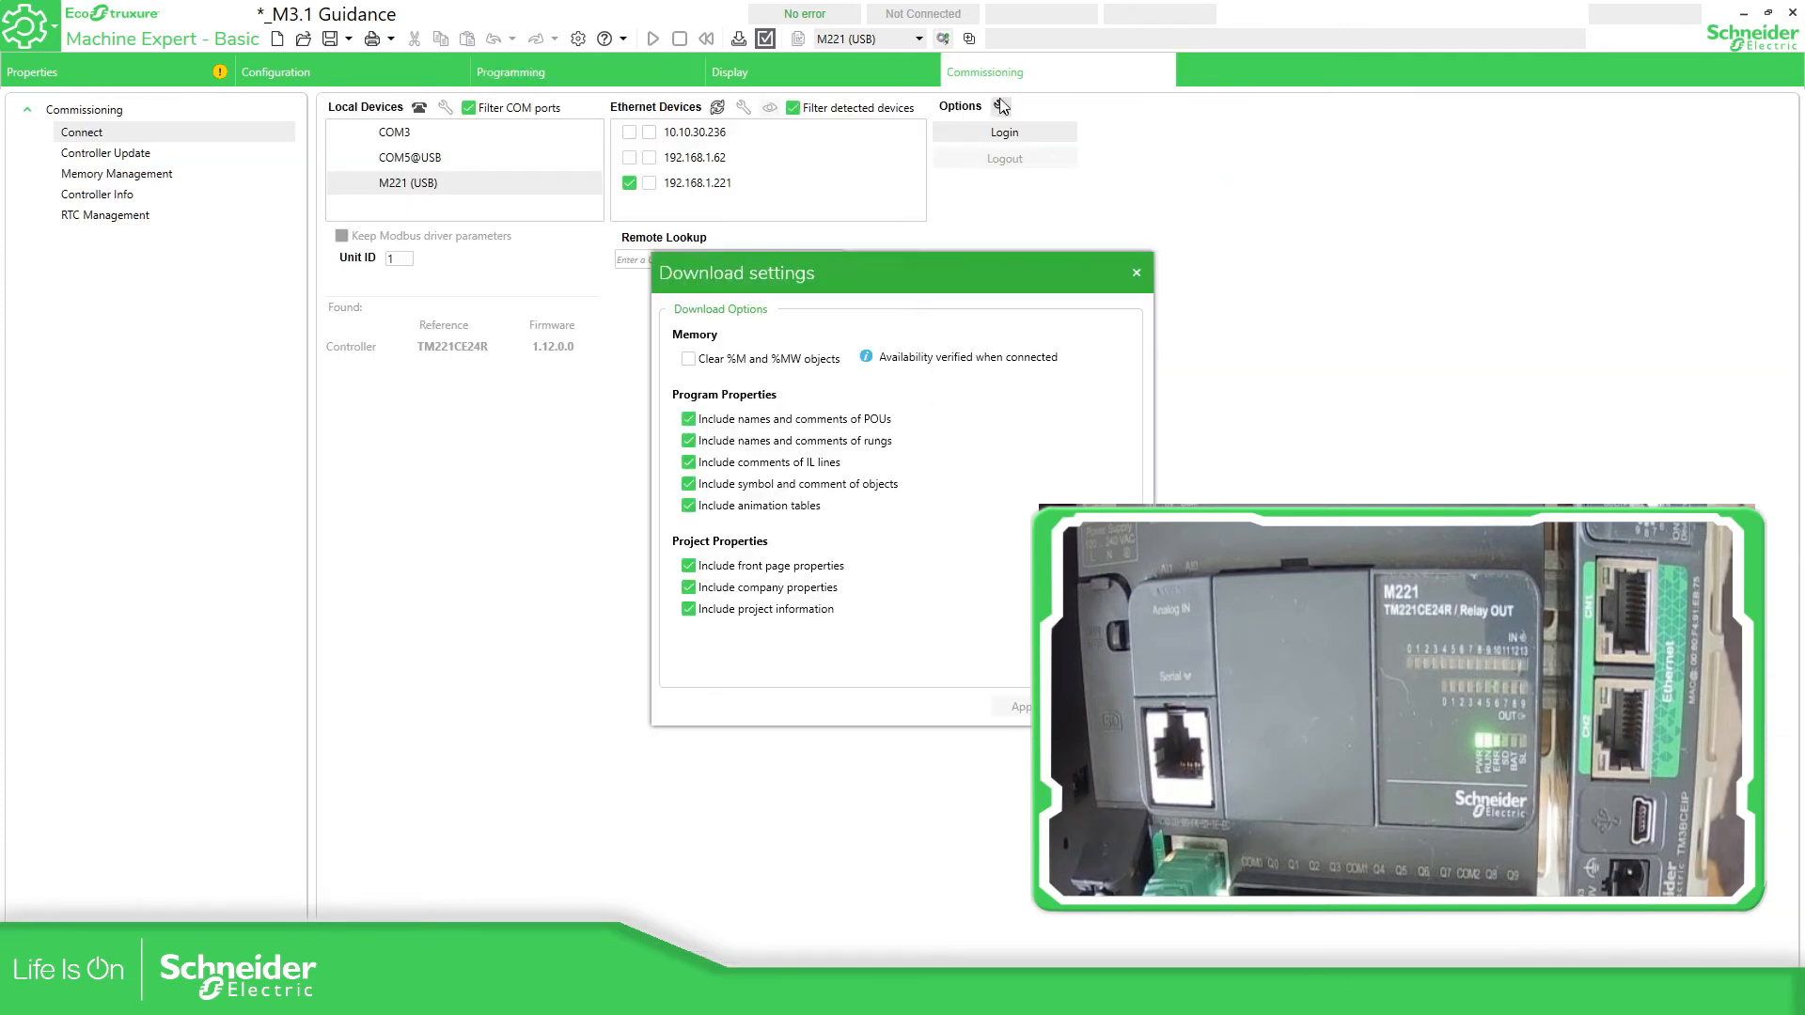
left_click(689, 359)
left_click(1028, 706)
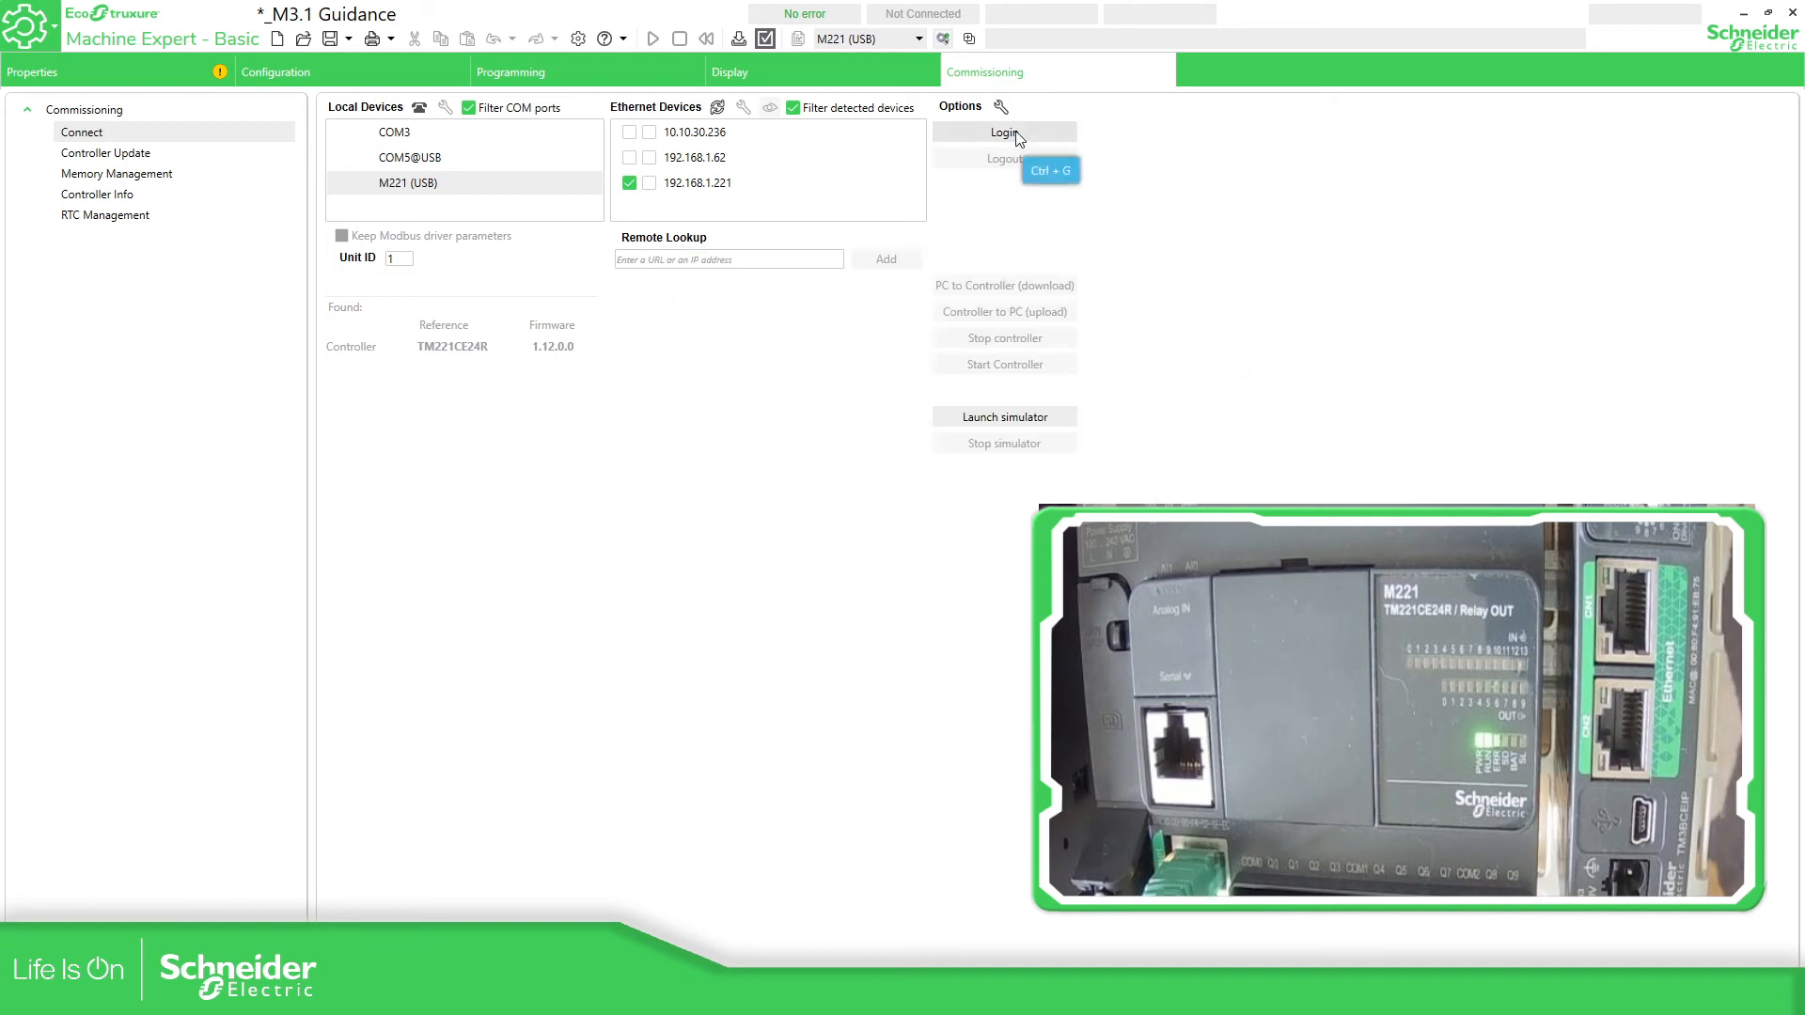
Step: Log in to the M221 (USB) controller and download the project, stopping the controller and overwriting its application
left_click(1046, 137)
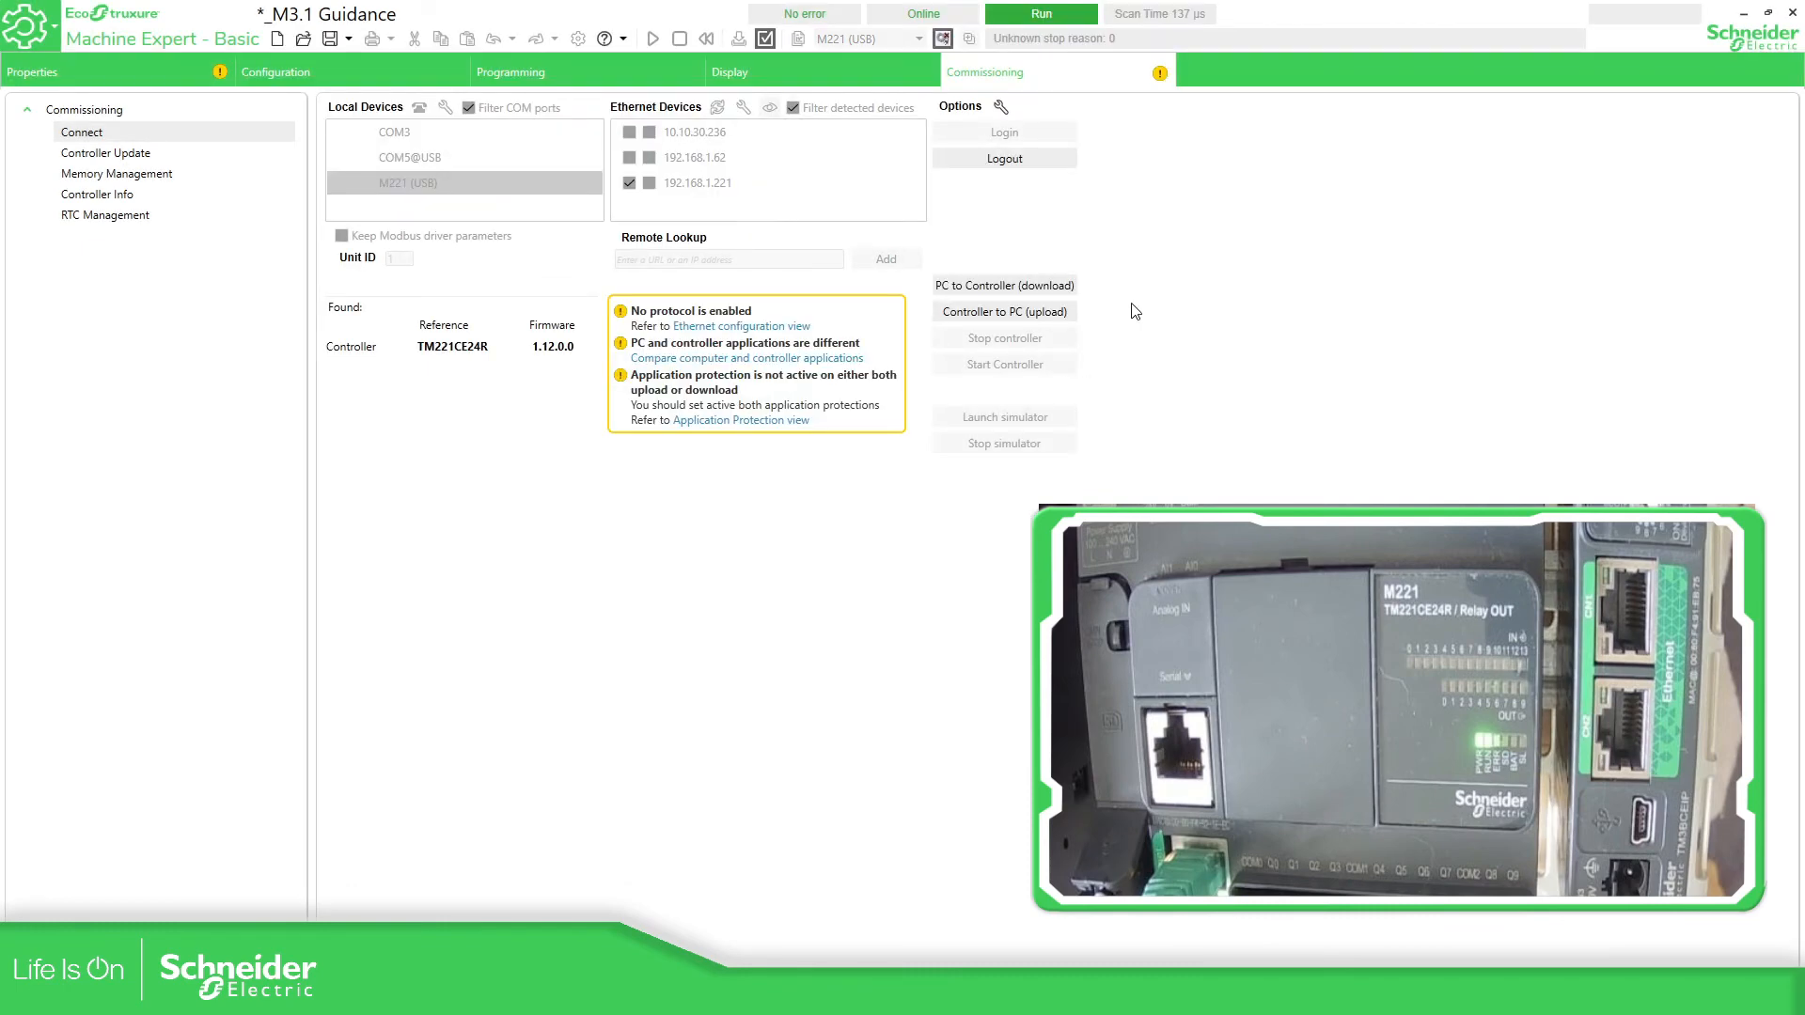
left_click(1010, 292)
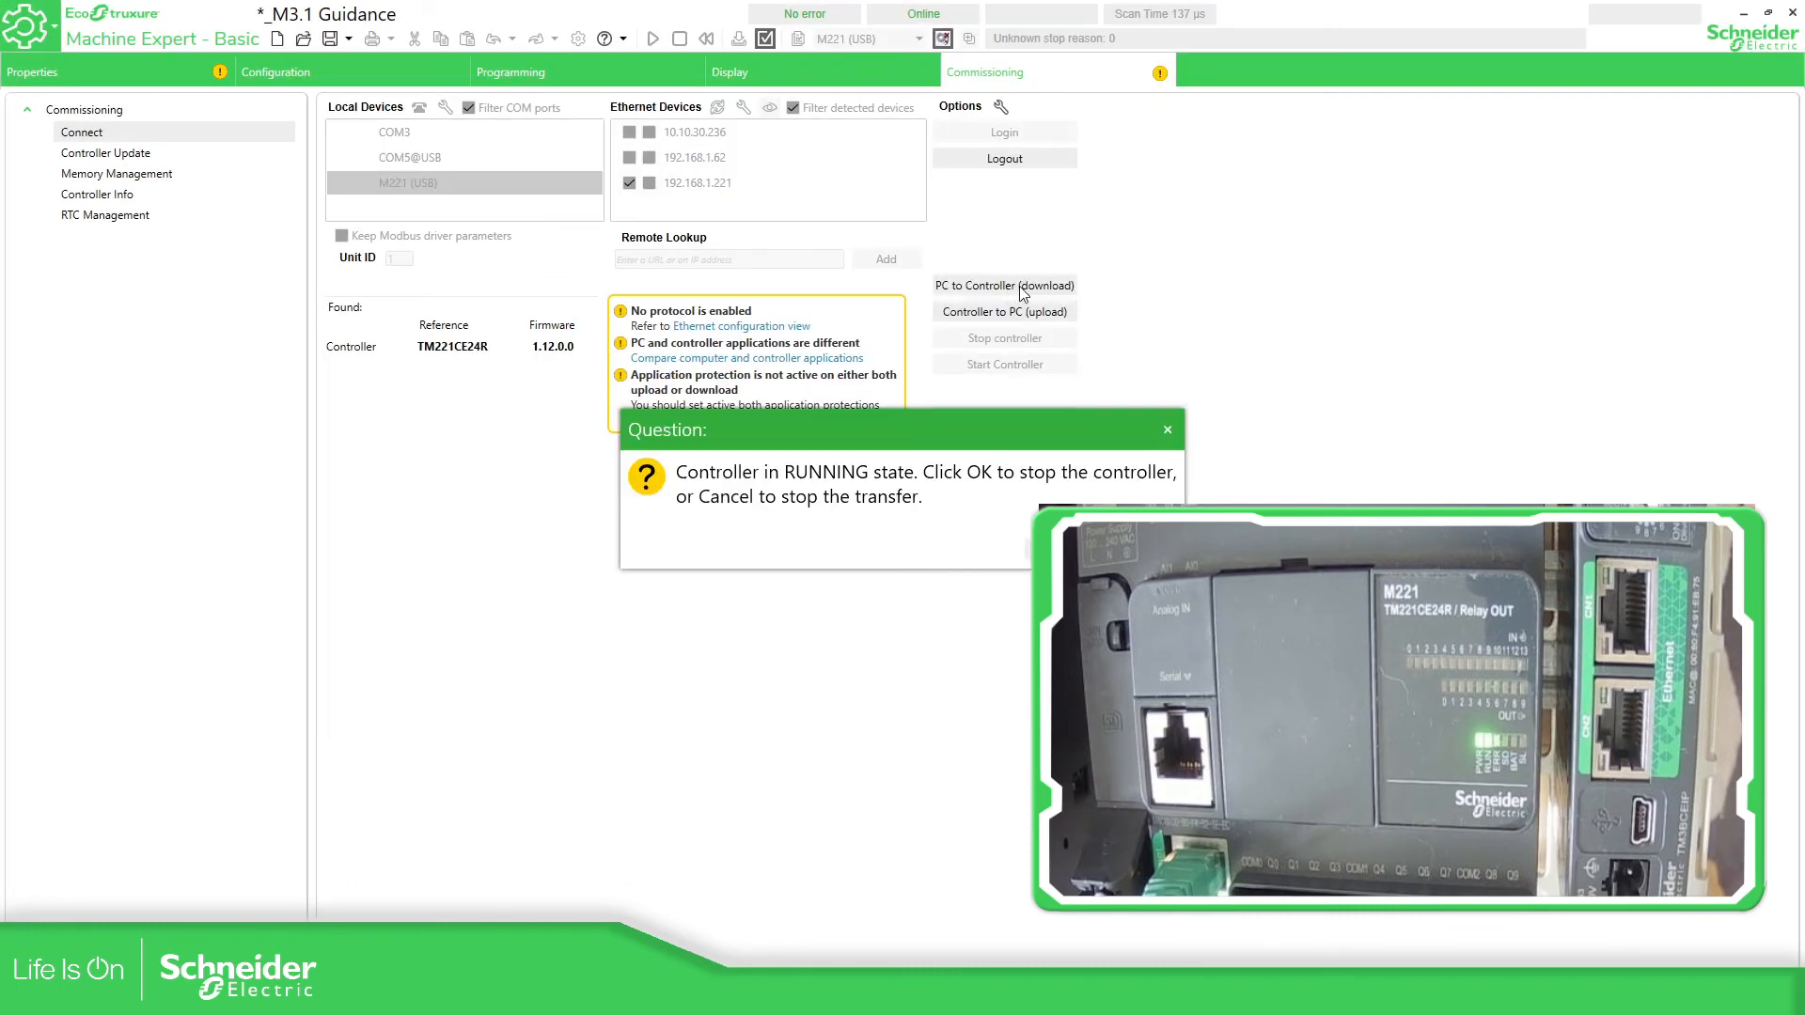
left_click(1062, 550)
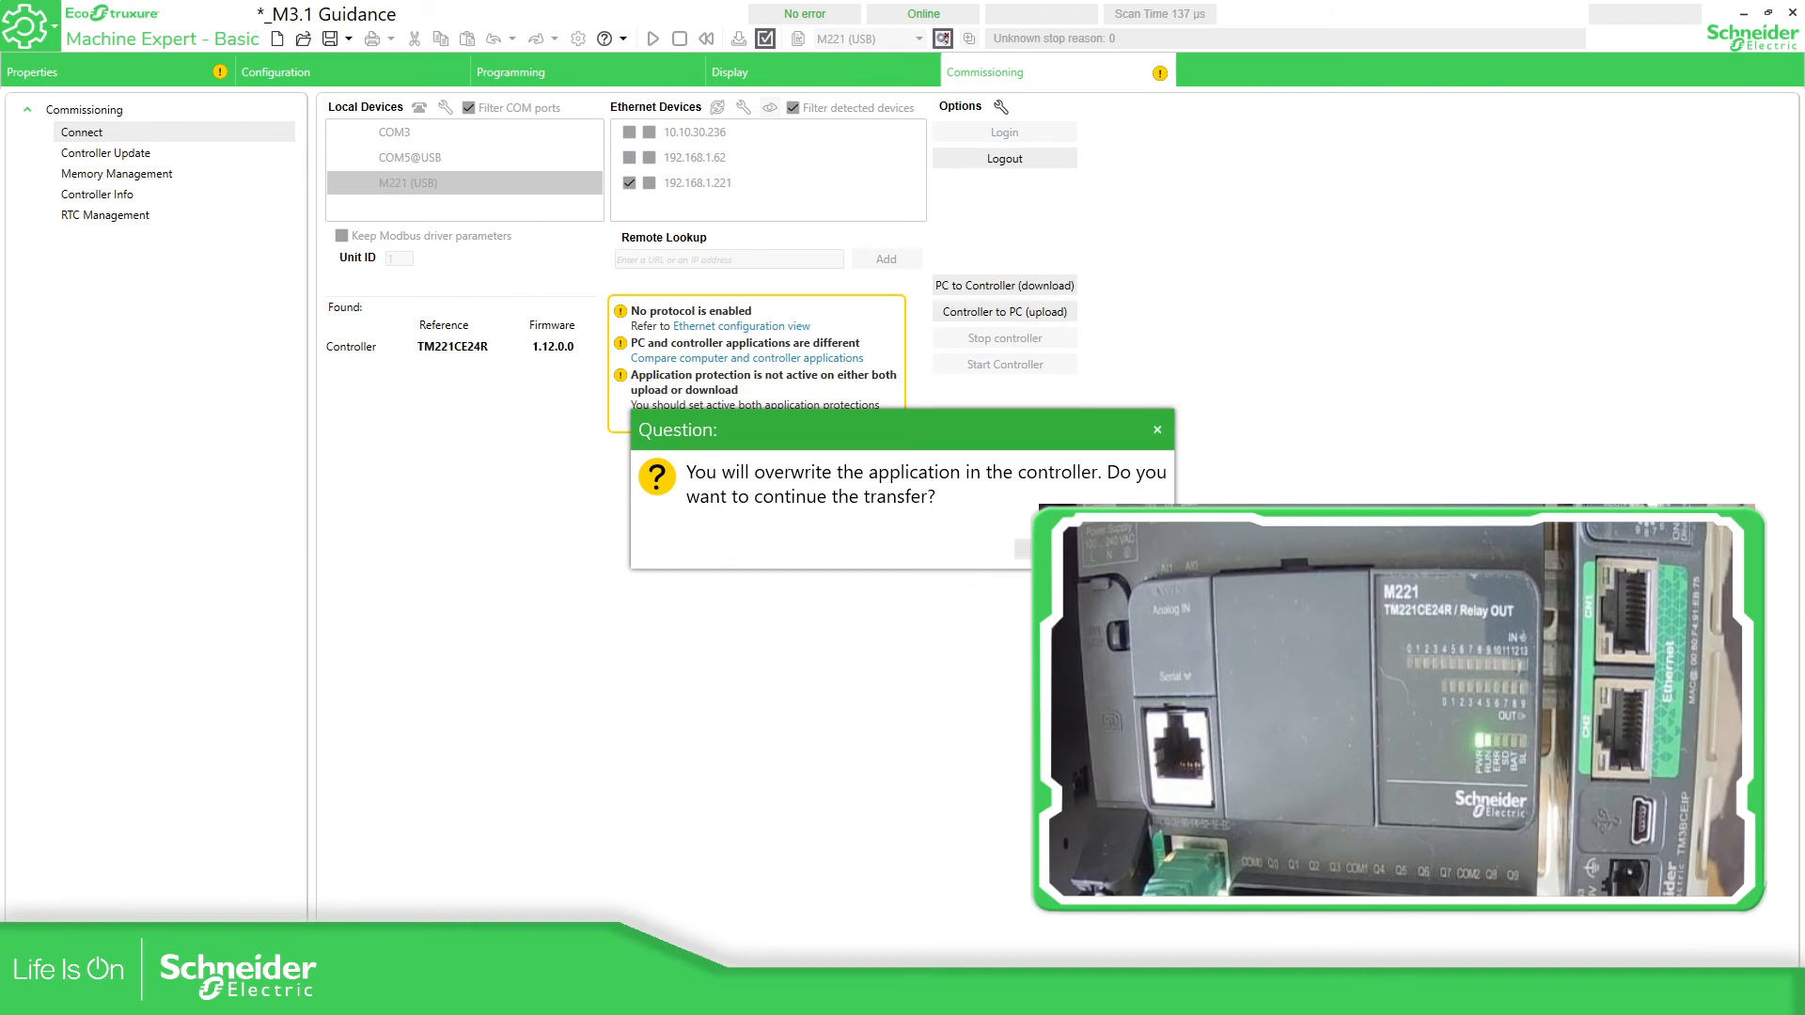
left_click(1050, 549)
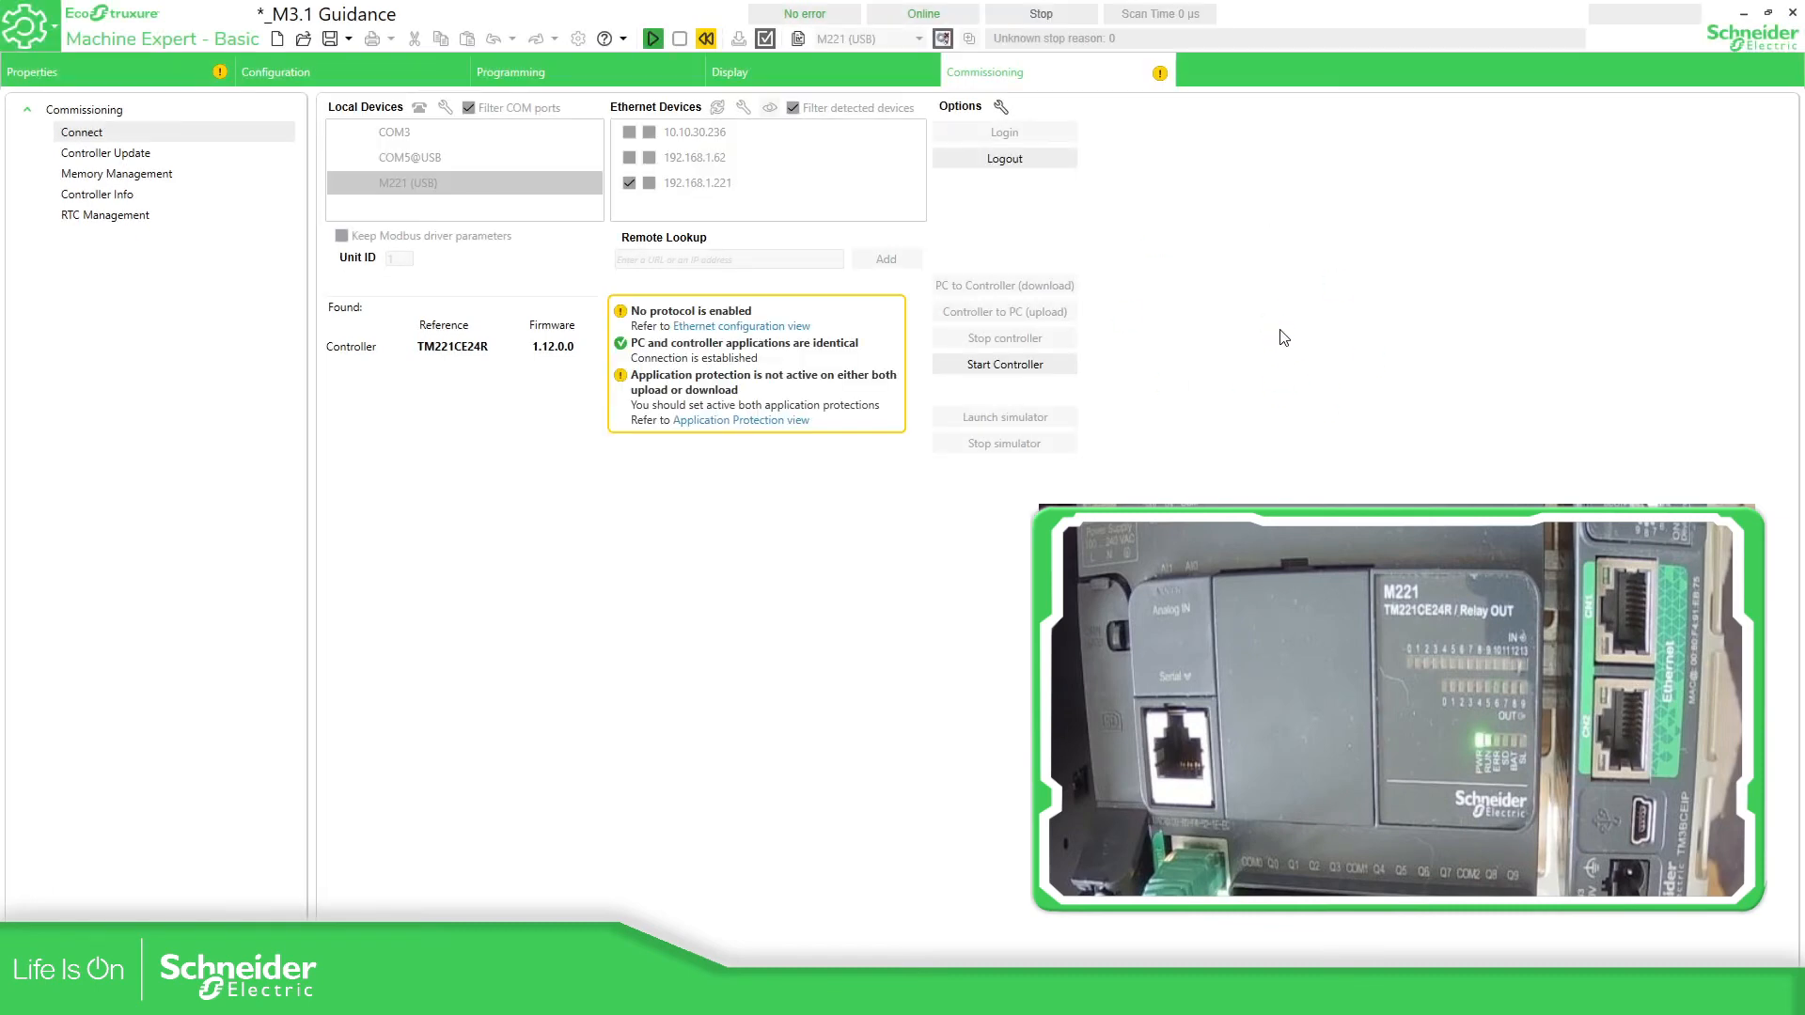
Step: Launch the controller, confirm the start, and check the value of %MW50 in the Table_System animation table
left_click(651, 40)
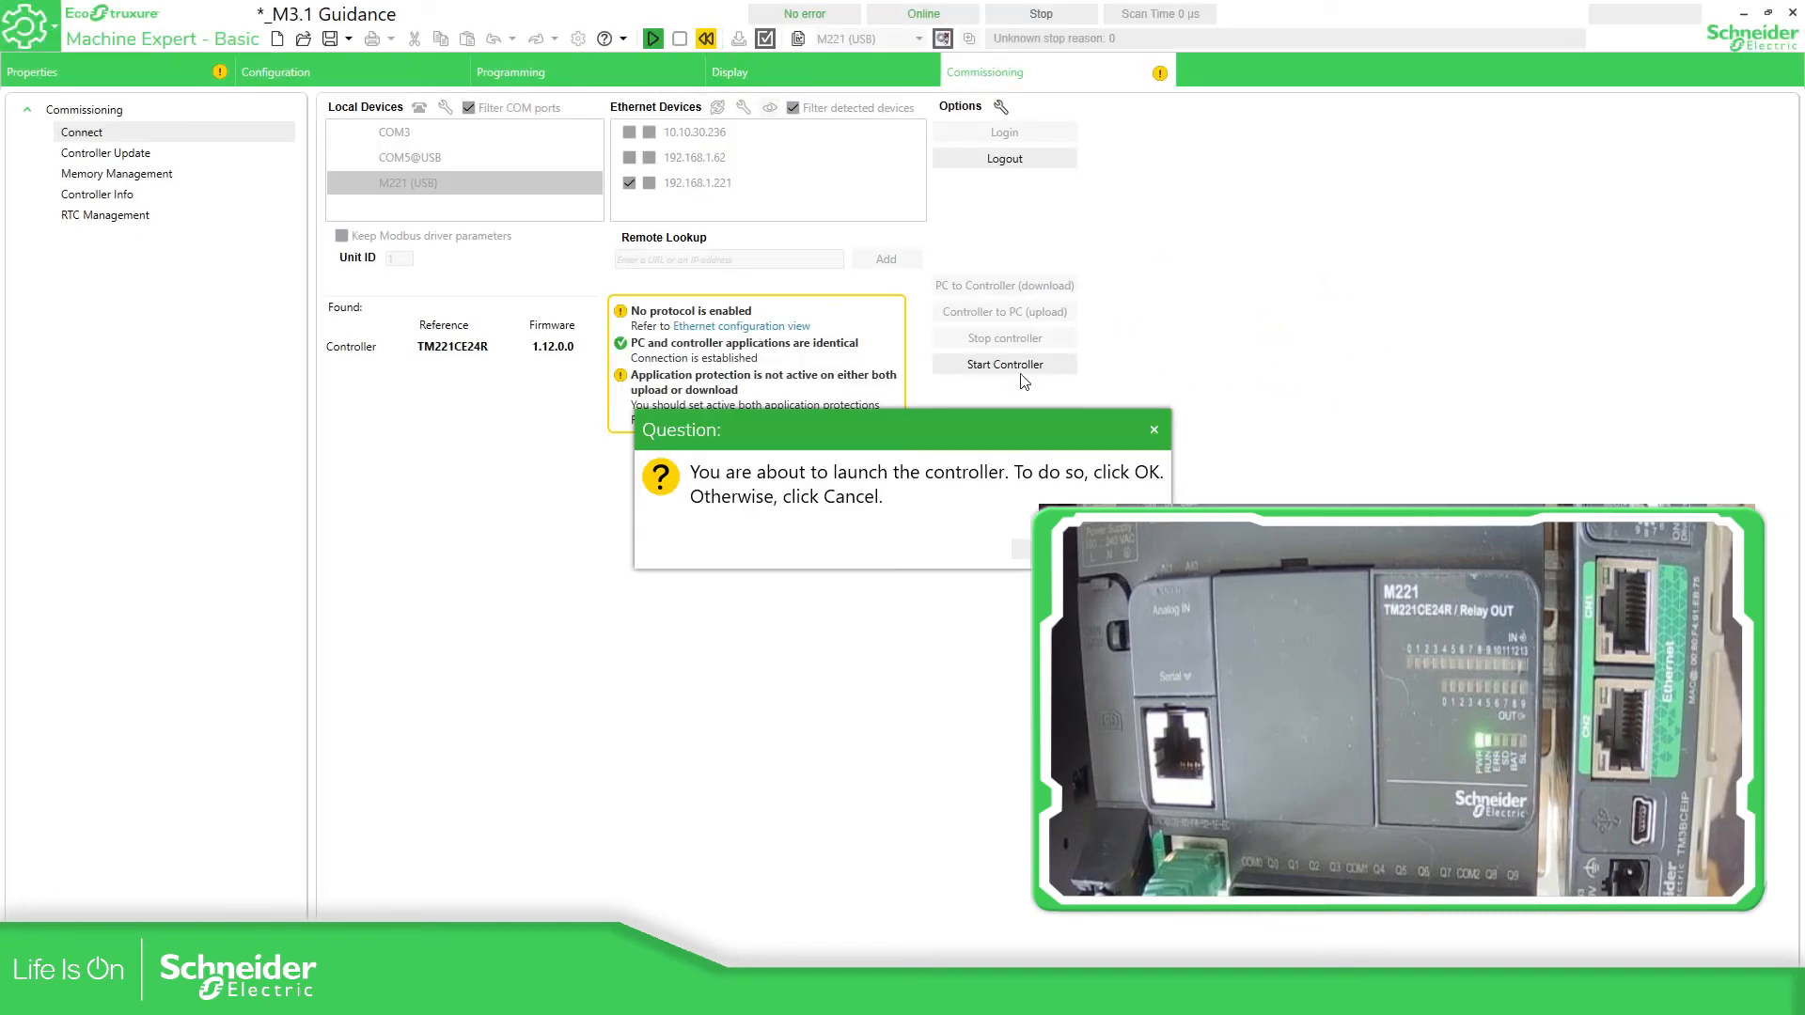
left_click(1028, 550)
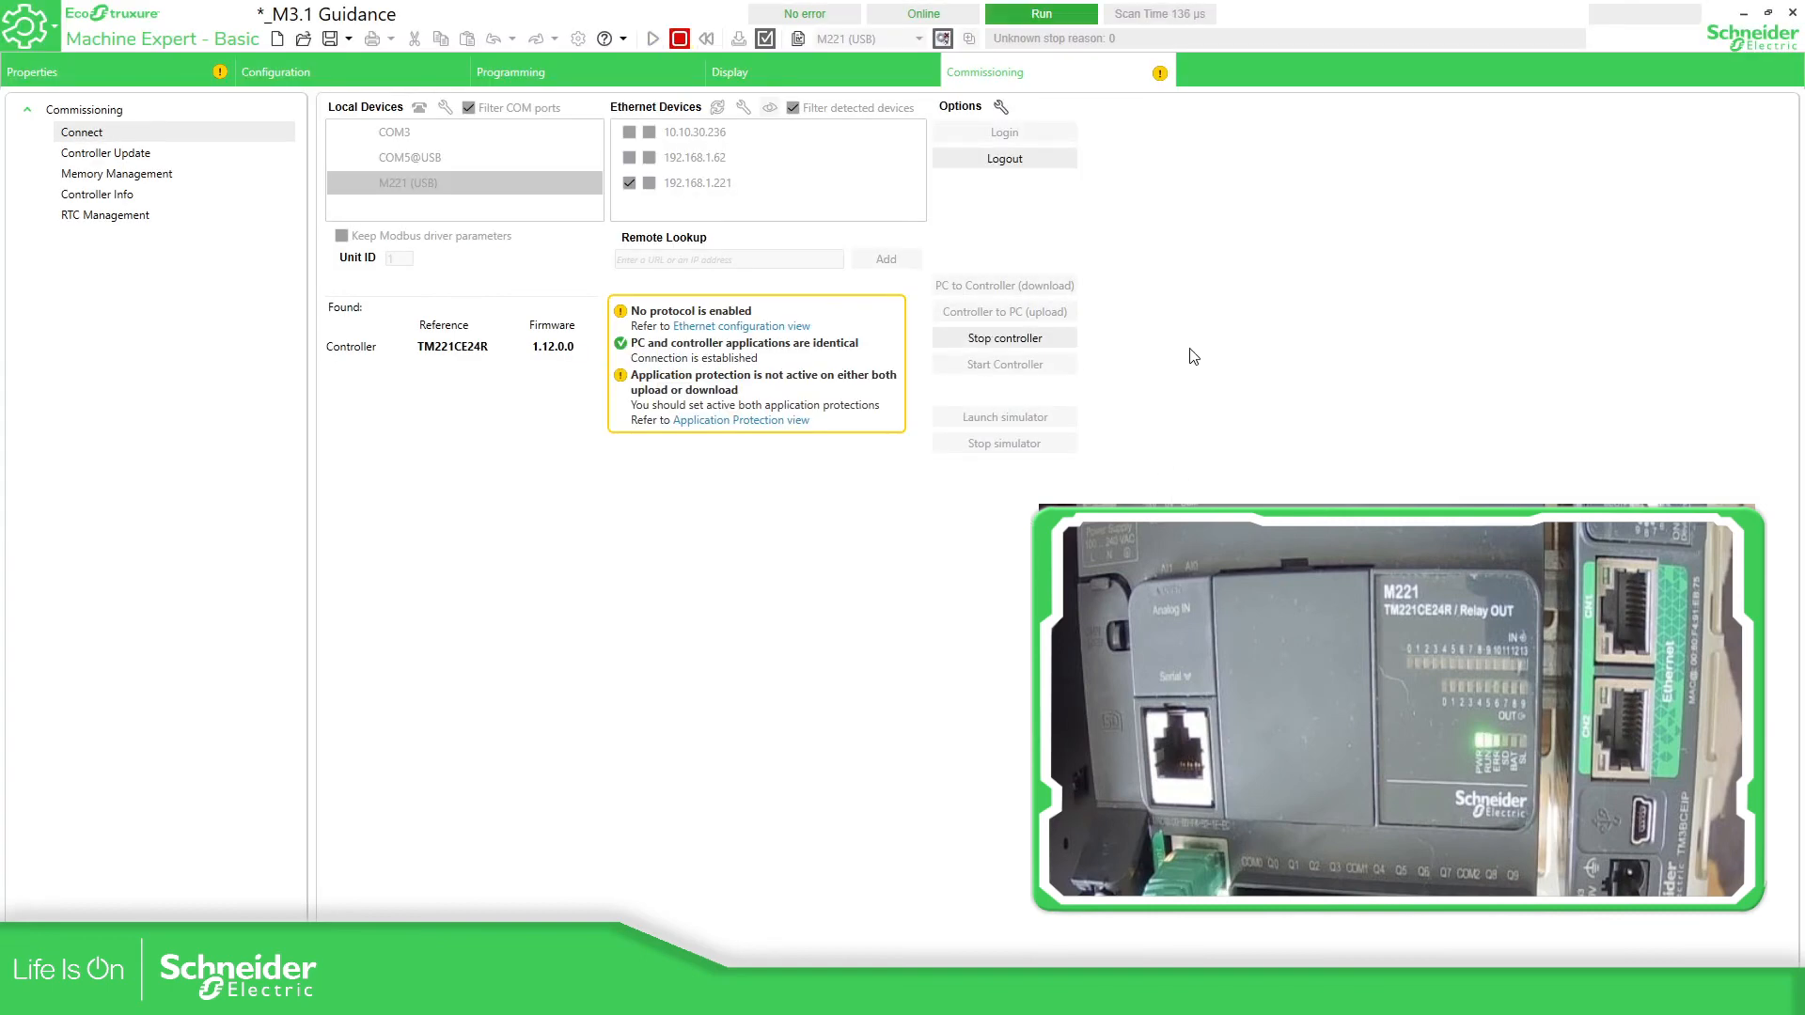
left_click(589, 70)
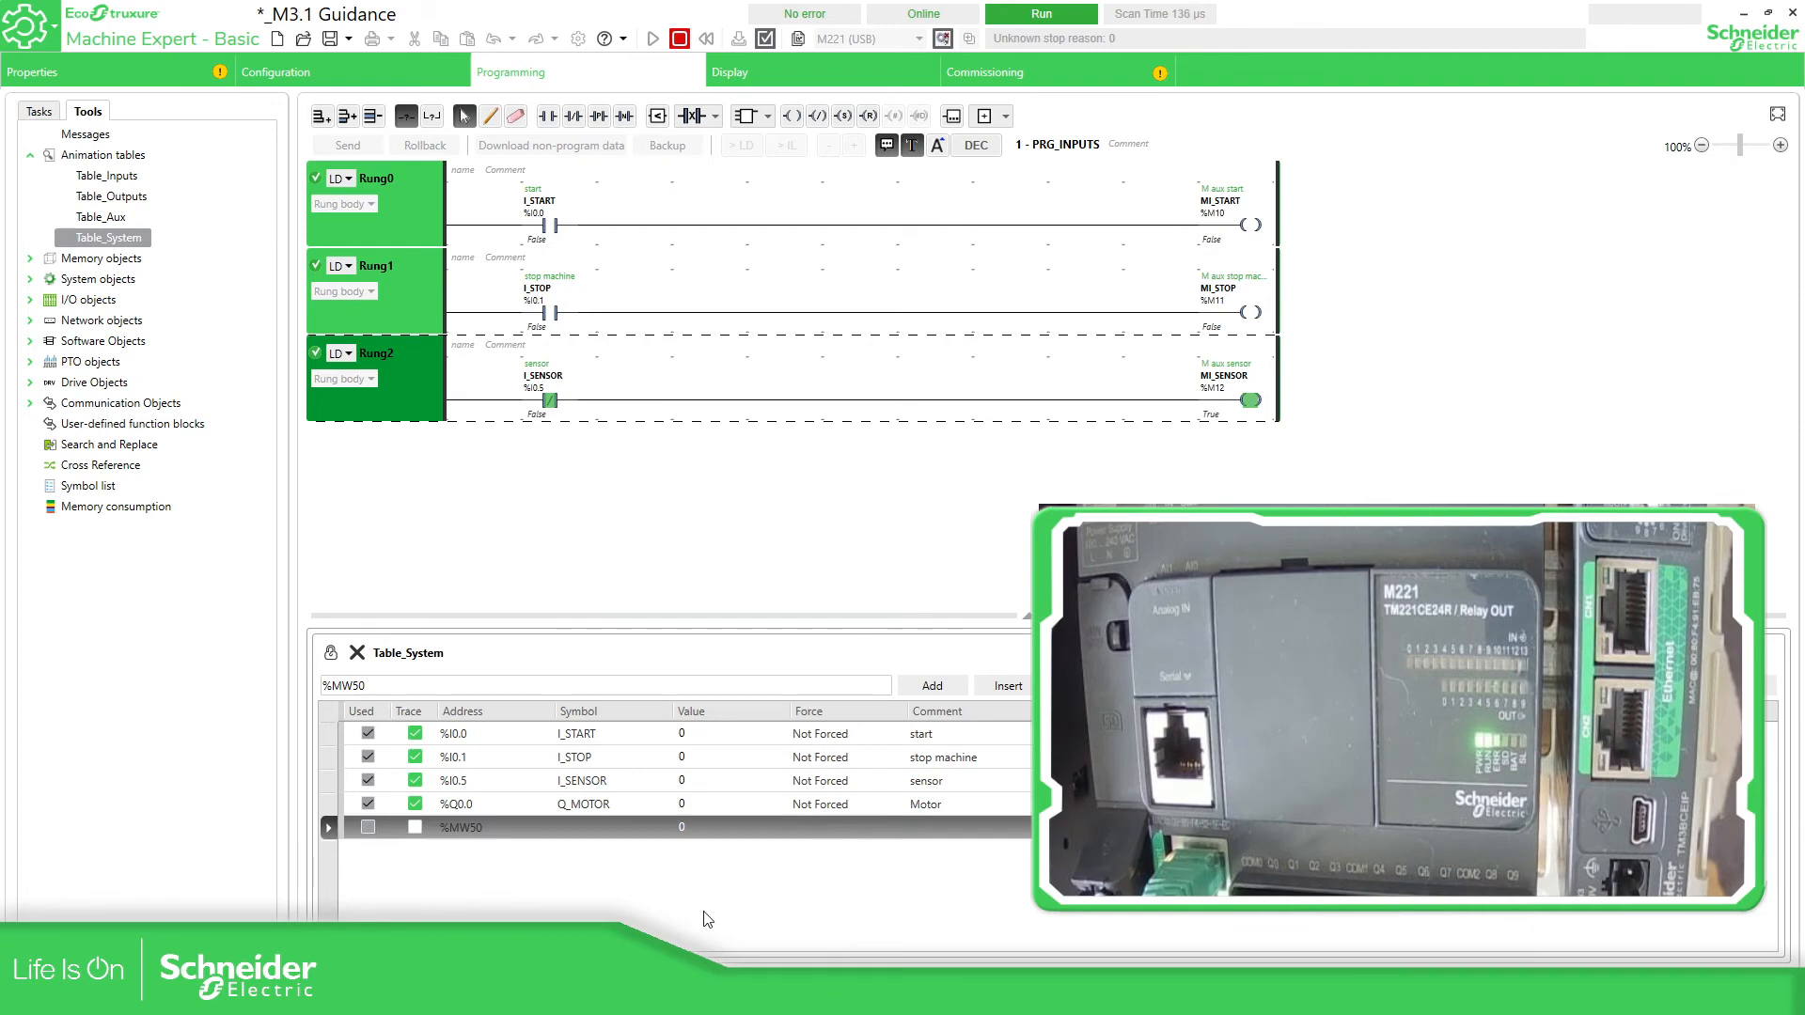
mouse_move(574, 997)
left_click(576, 893)
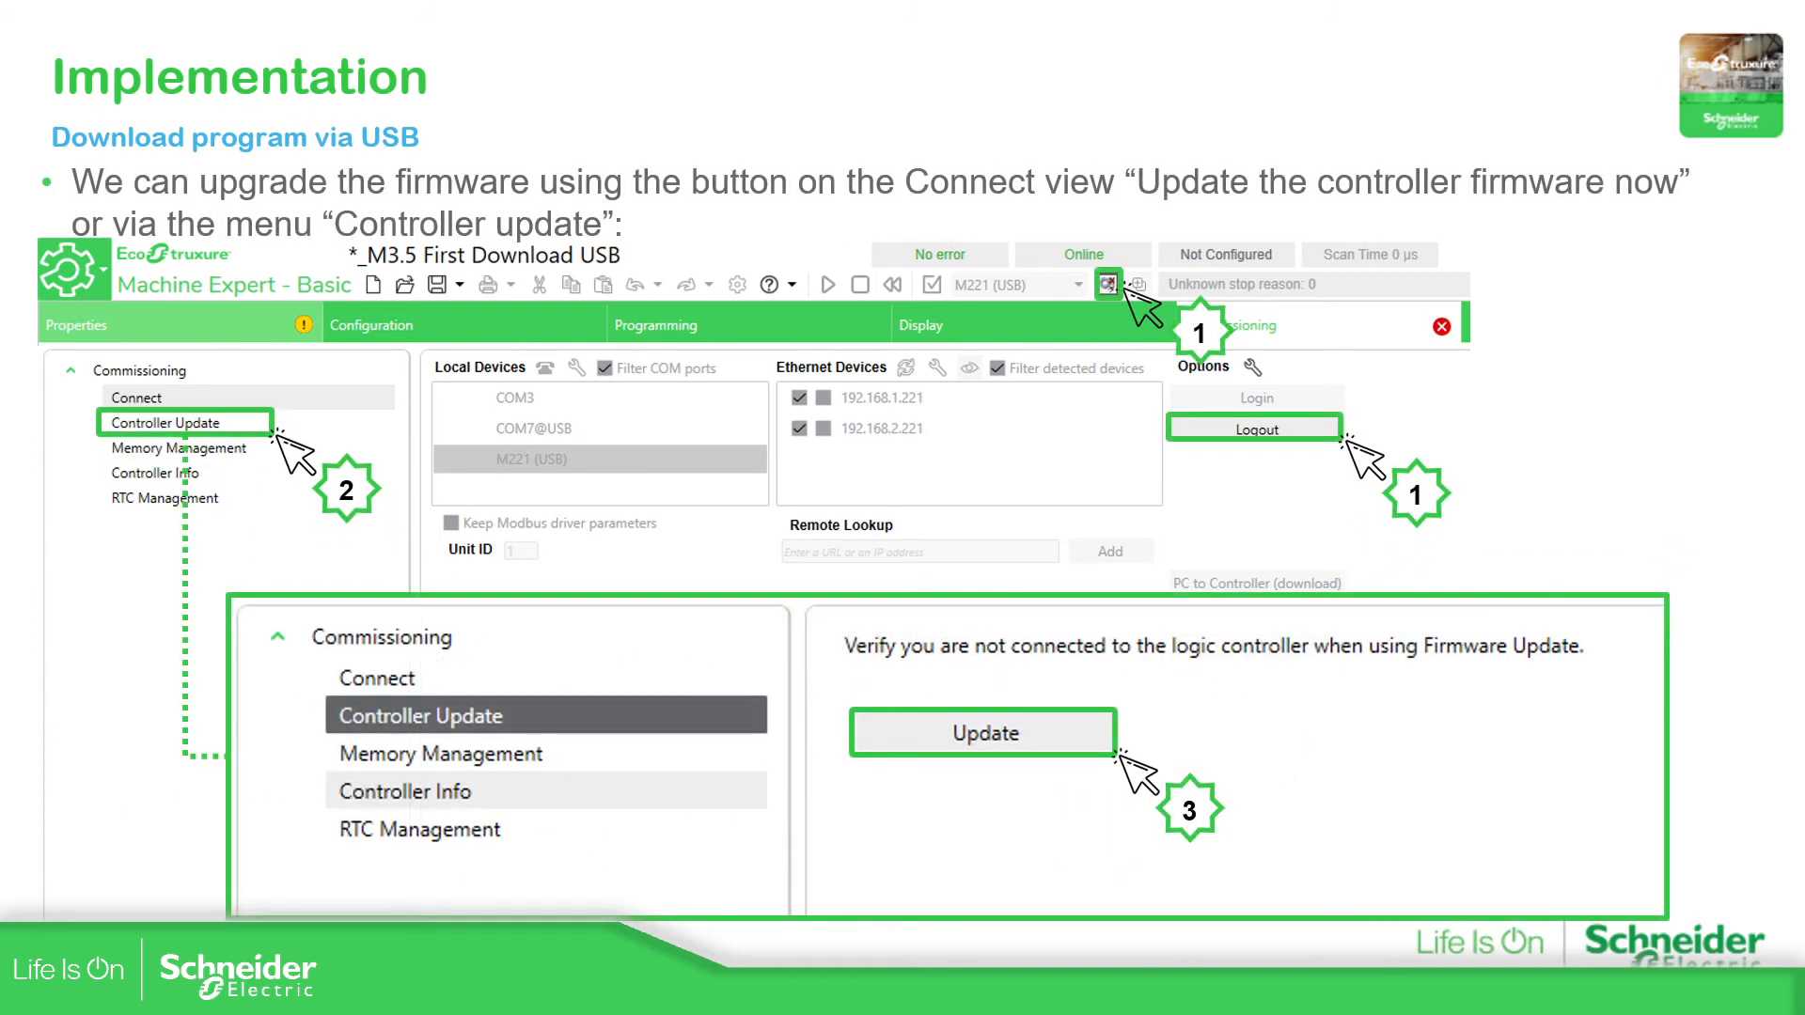
left_click(1276, 721)
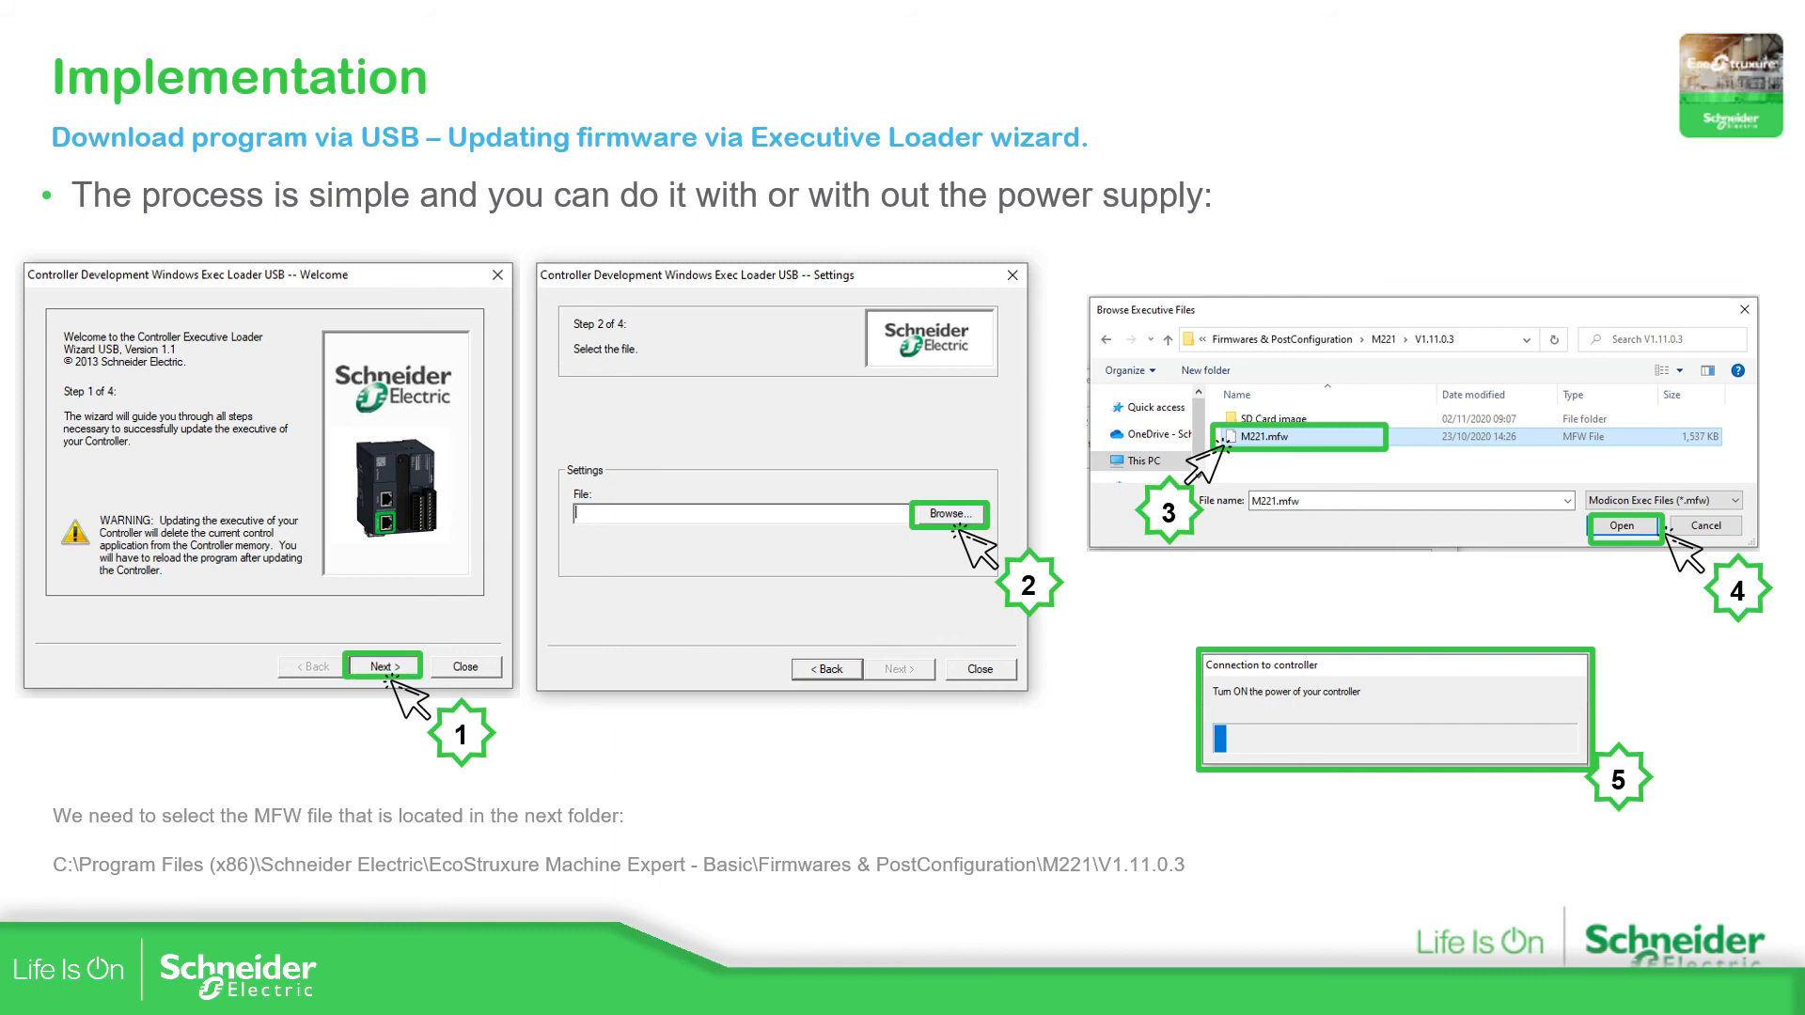
Step: In File Explorer, browse from the Schneider Electric folder through EcoStruxure Machine Expert - Basic and Firmwares & PostConfiguration to M221, and select the V1.12.0.00 folder
left_click_drag(1804, 275, 854, 92)
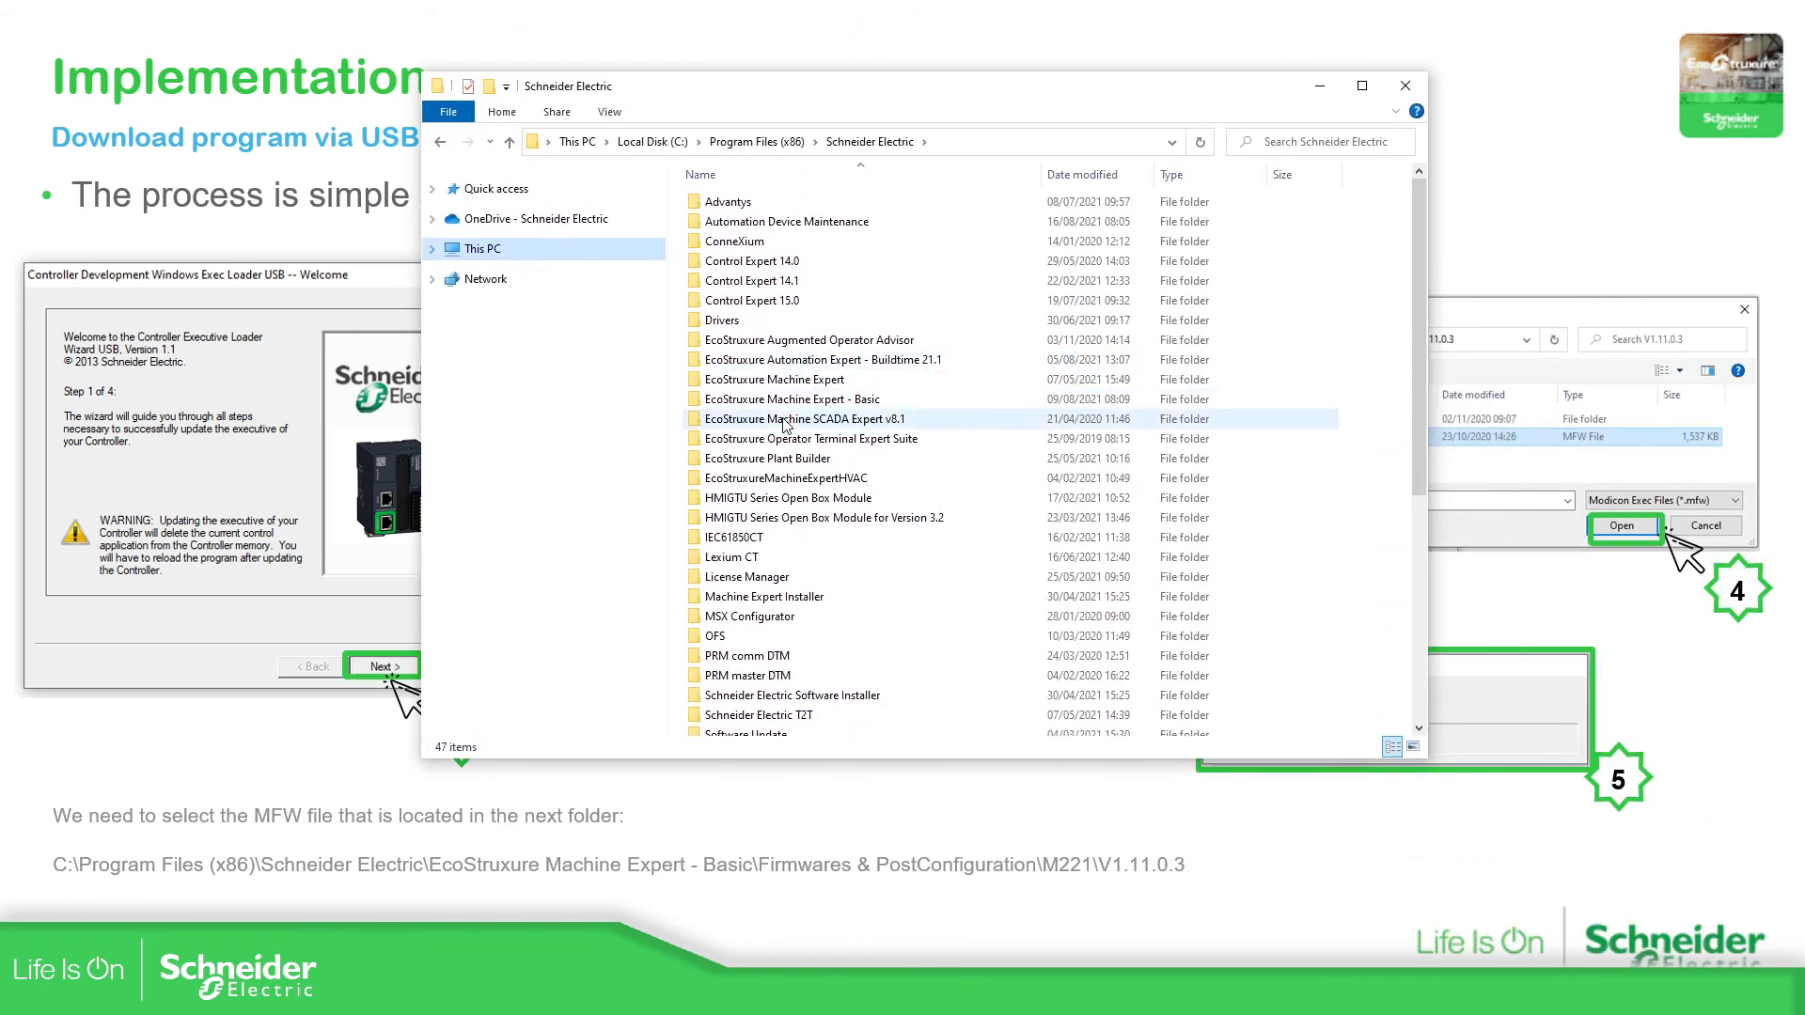
left_click(832, 407)
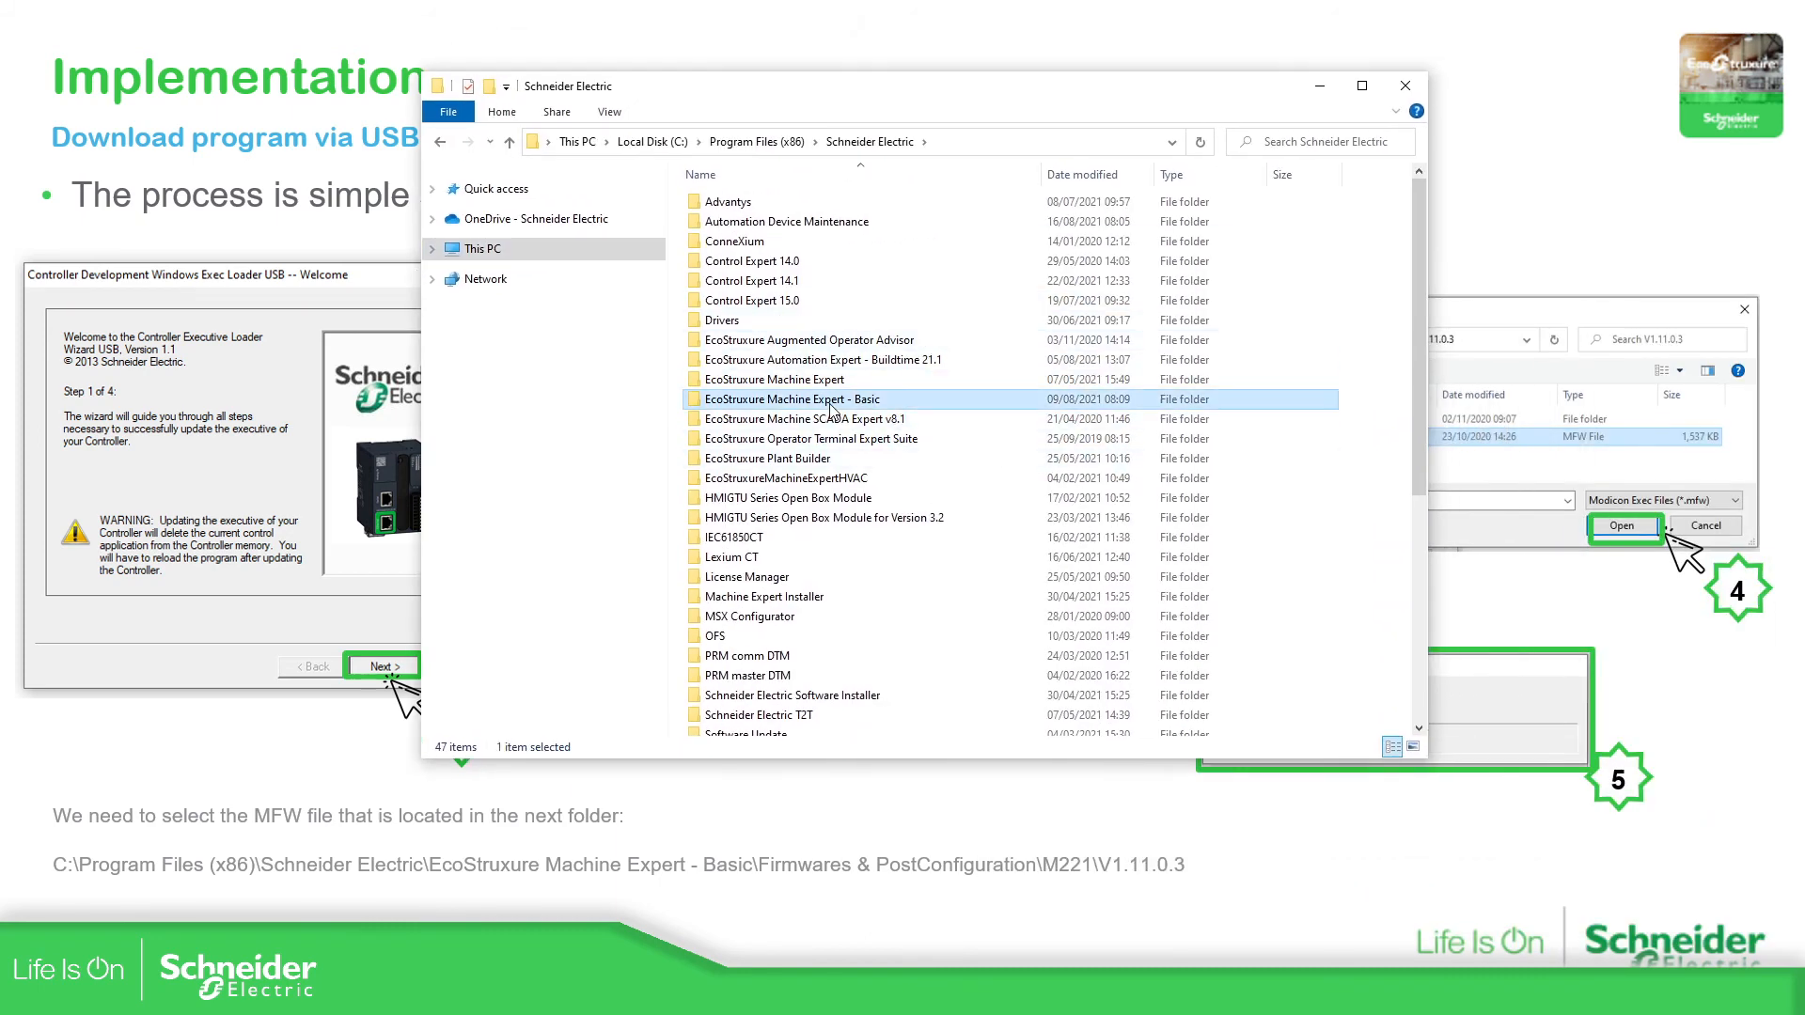
double_click(831, 407)
left_click(786, 523)
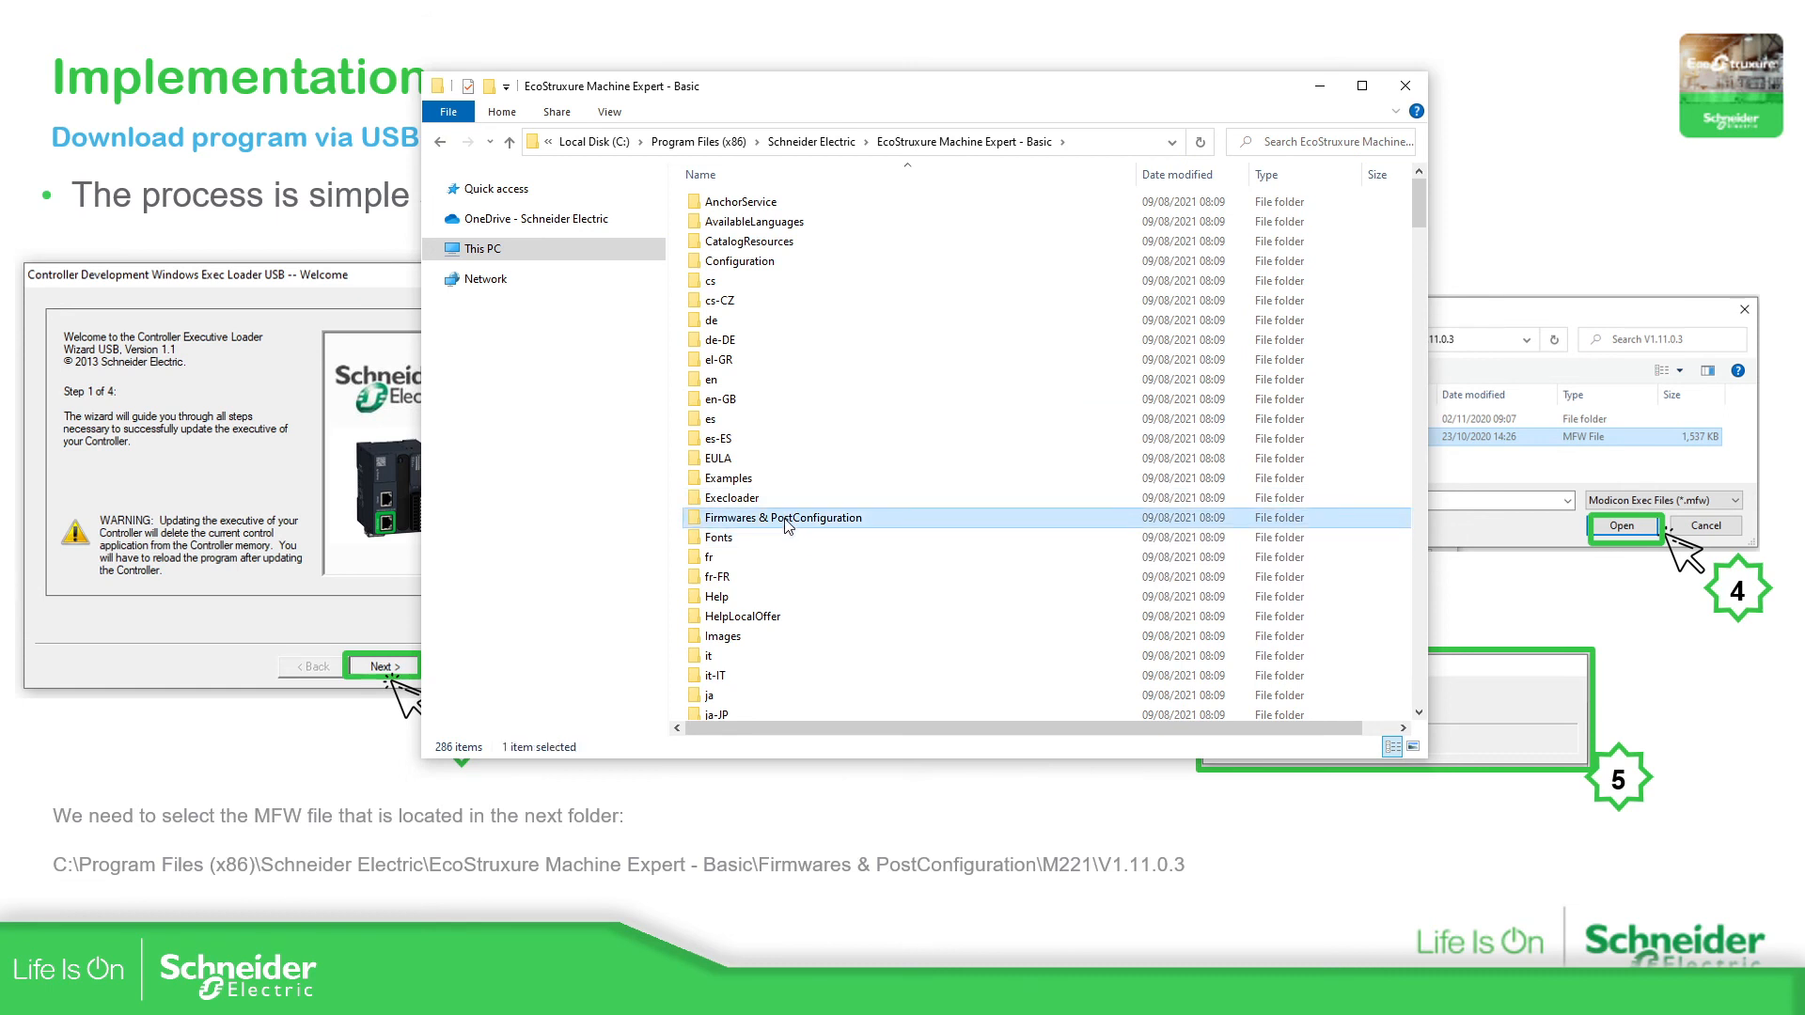
double_click(786, 523)
double_click(743, 223)
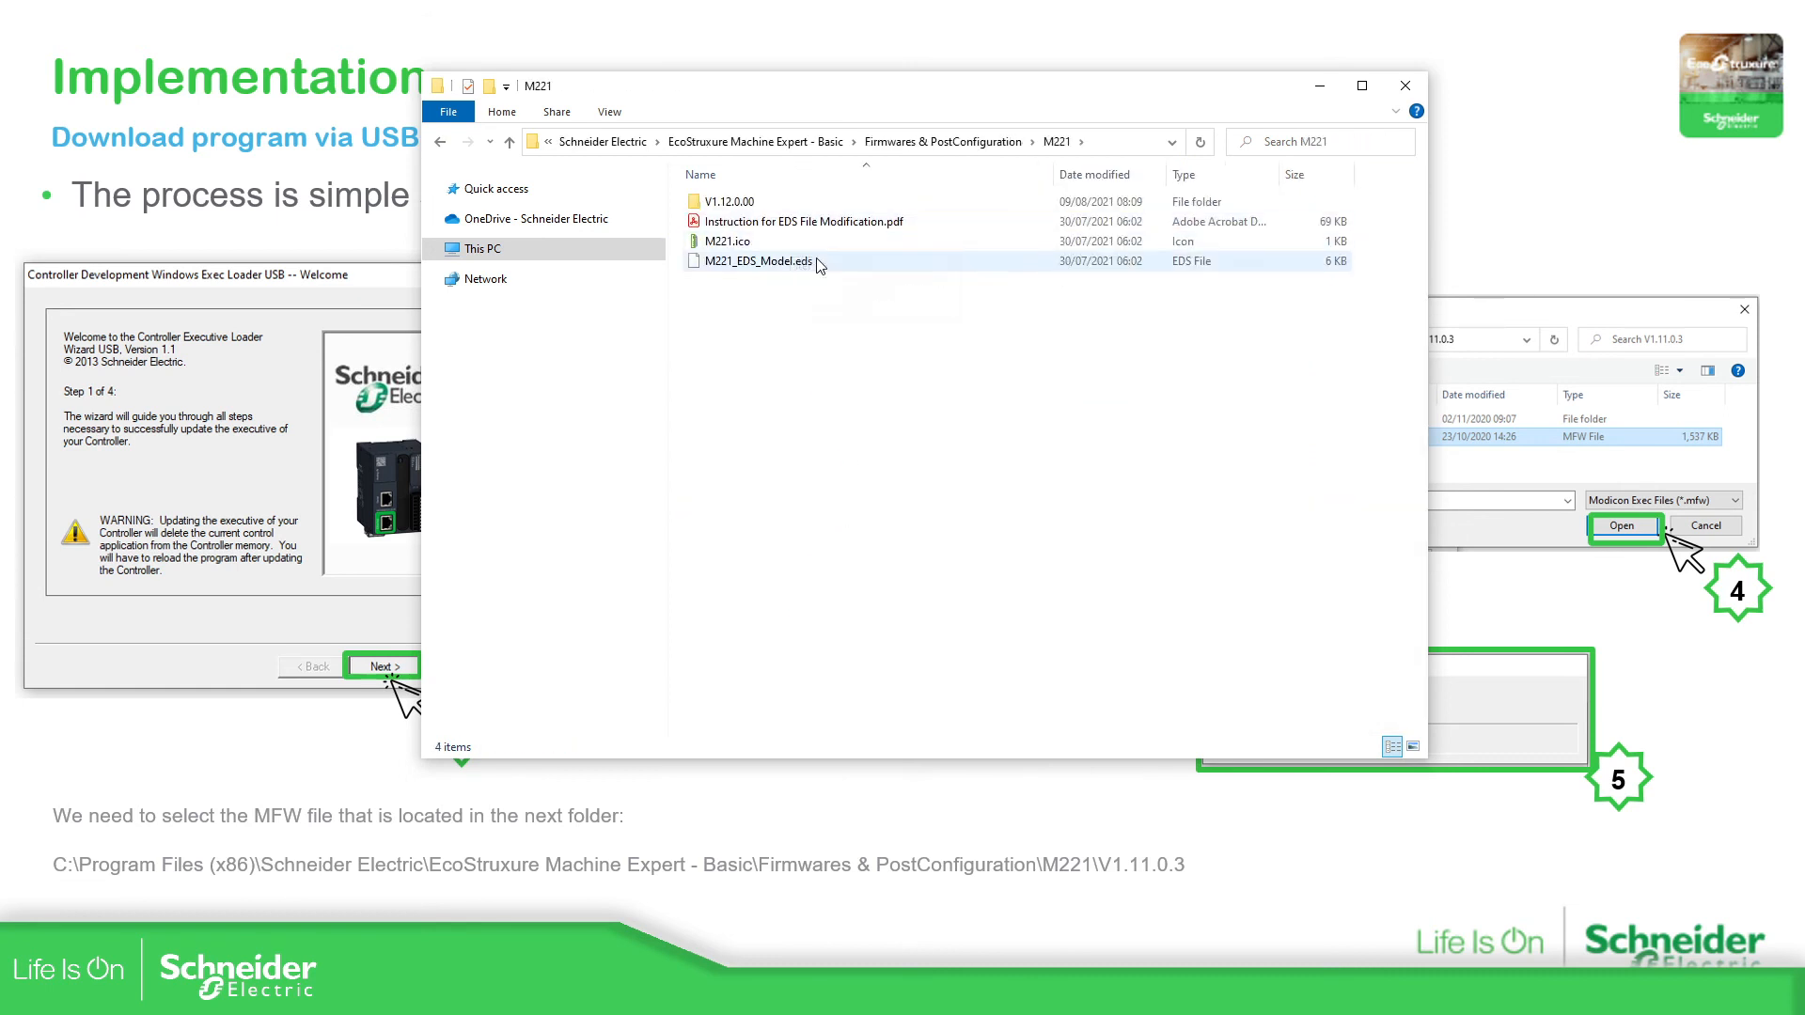
left_click(730, 203)
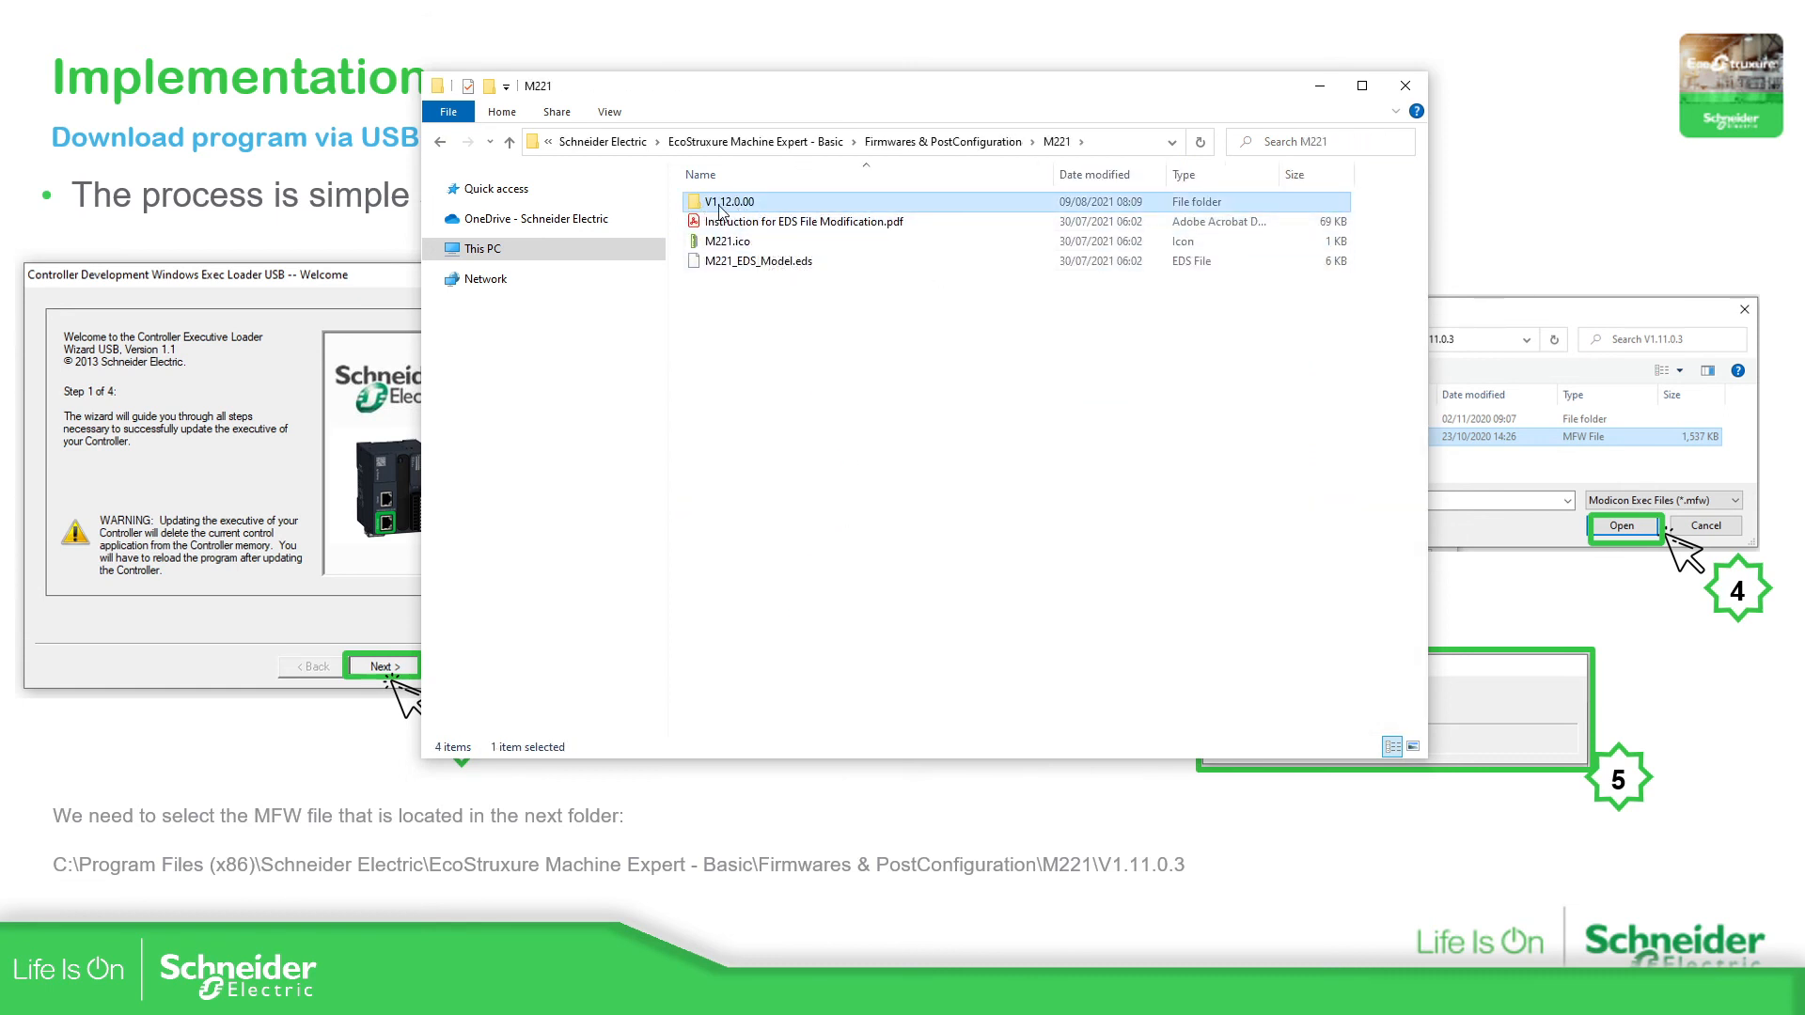